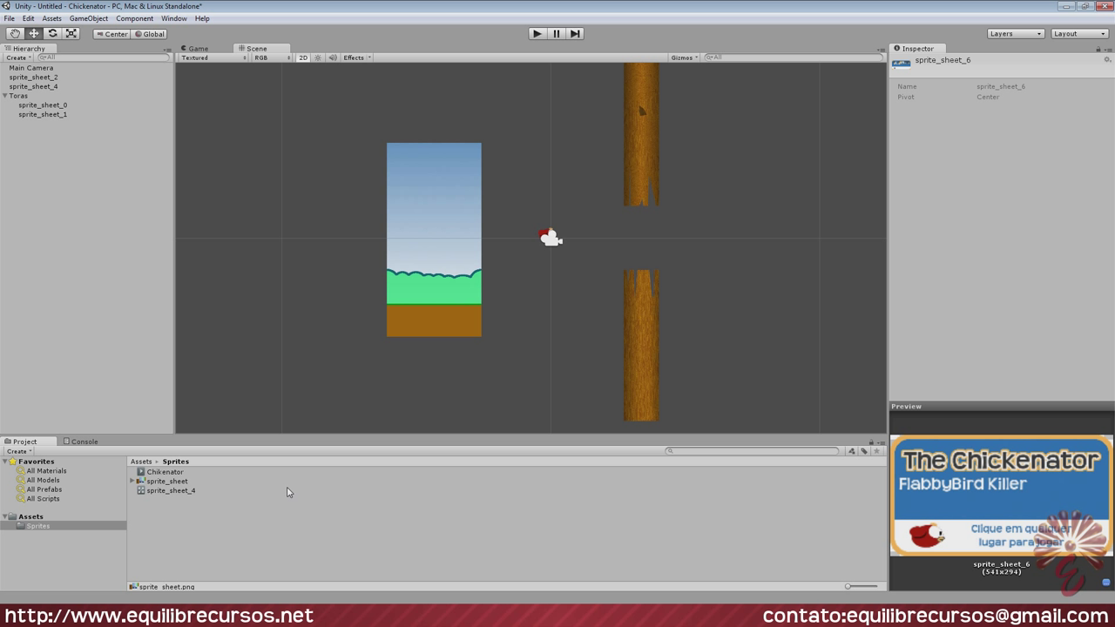
Create a new folder named Scripts in the top-level Assets folder
left_click(34, 517)
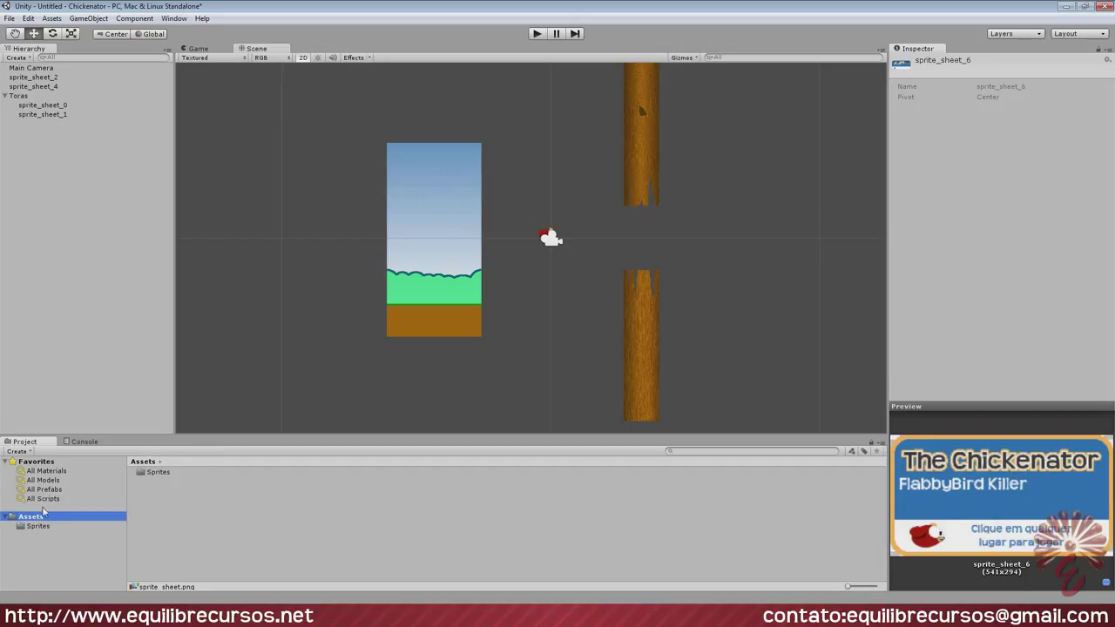
right_click(270, 502)
mouse_move(323, 327)
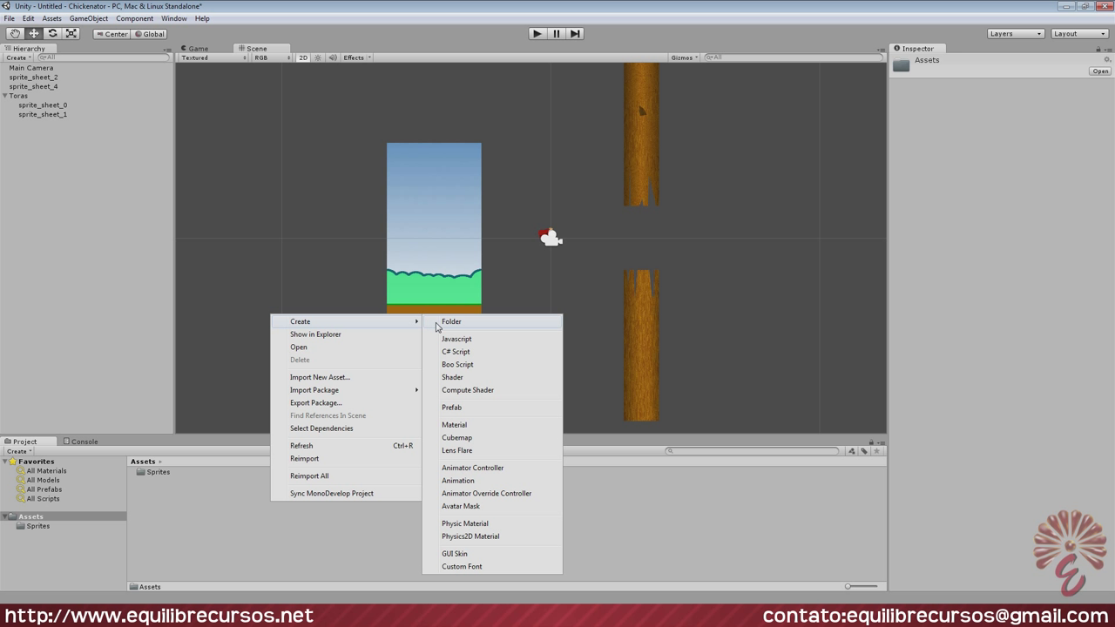
left_click(438, 323)
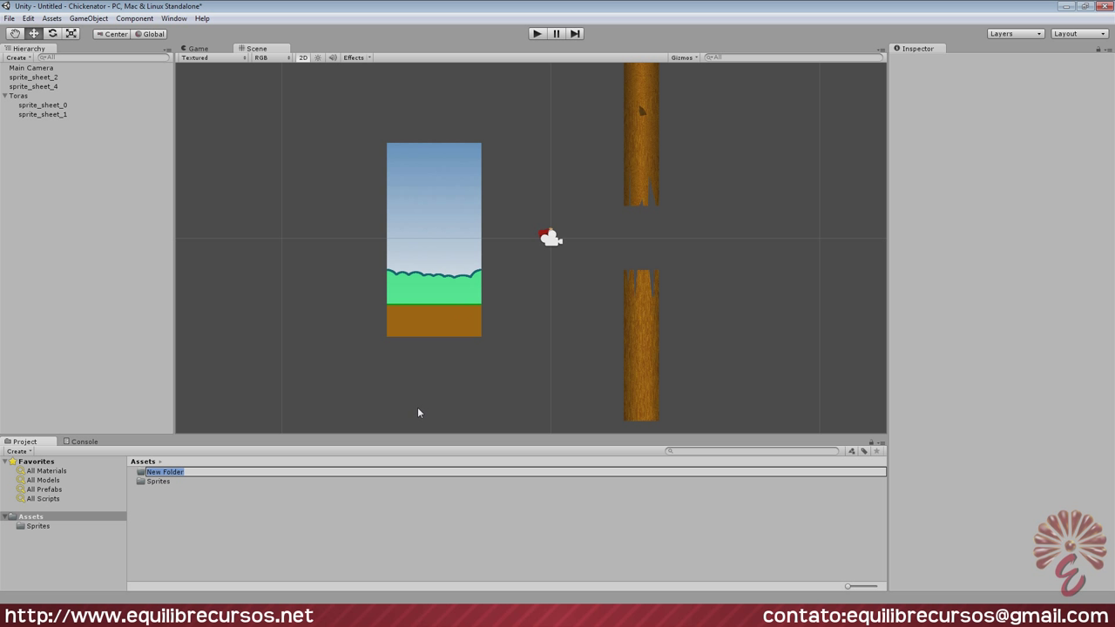
type("Scri")
key("BackSpace")
key("BackSpace")
type("pts")
key("Return")
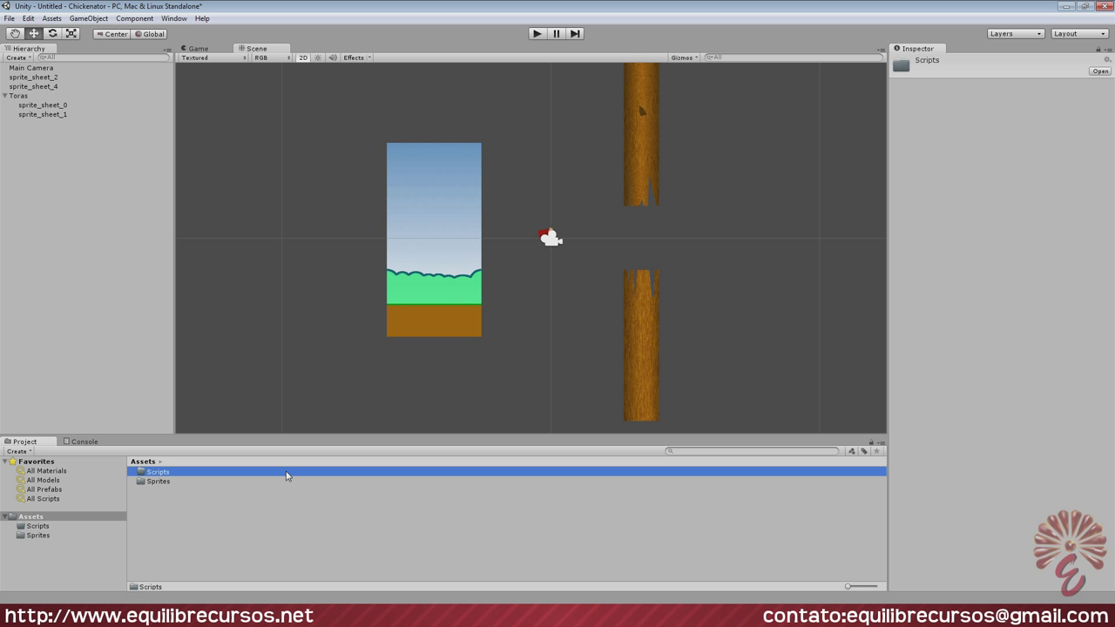
Inside Scripts, create a C# script named Player and try dragging it into the scene
double_click(286, 472)
right_click(371, 515)
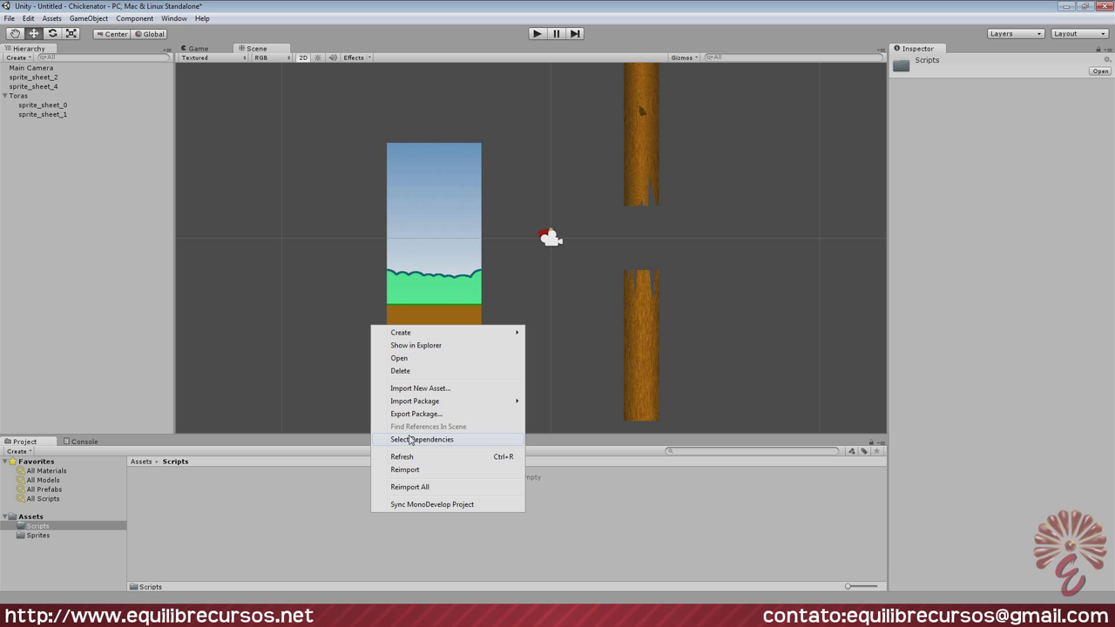
mouse_move(477, 339)
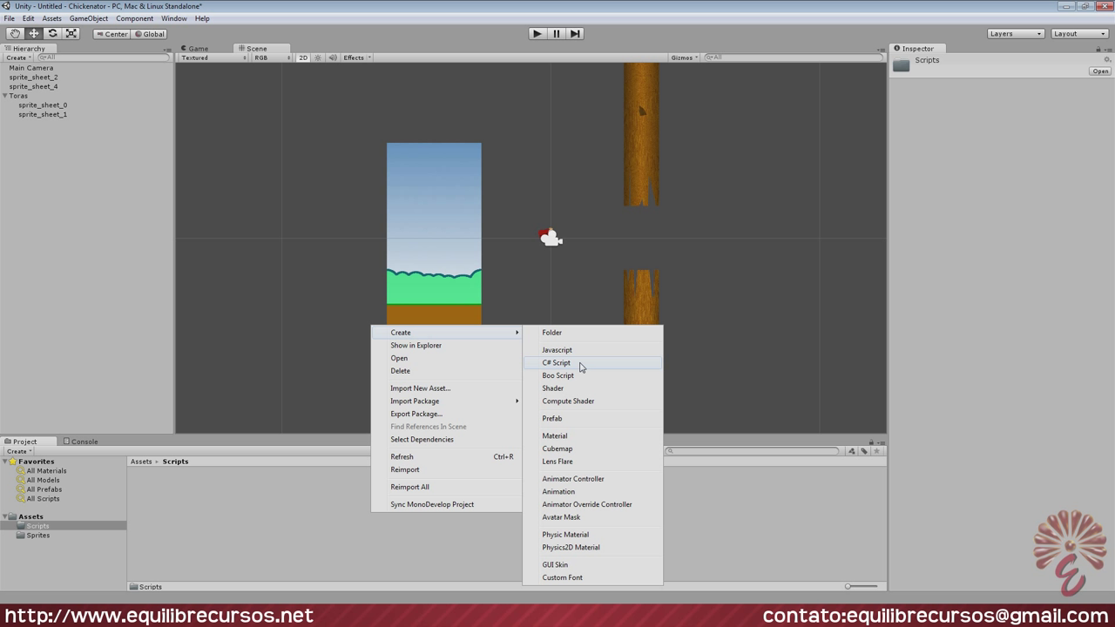
left_click(580, 365)
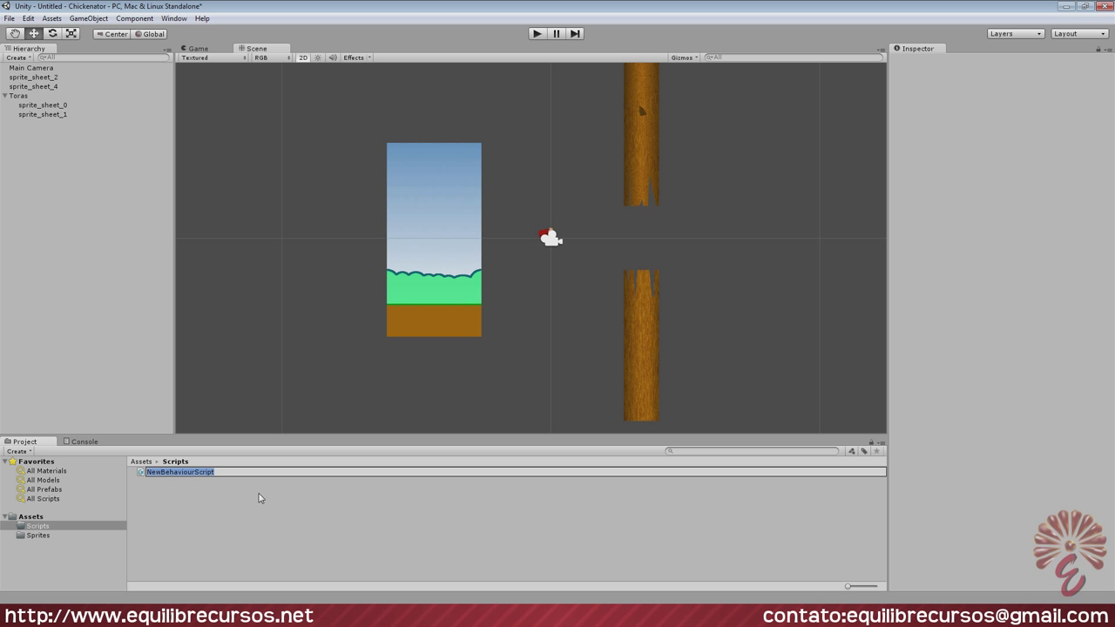
type("Player")
key("Return")
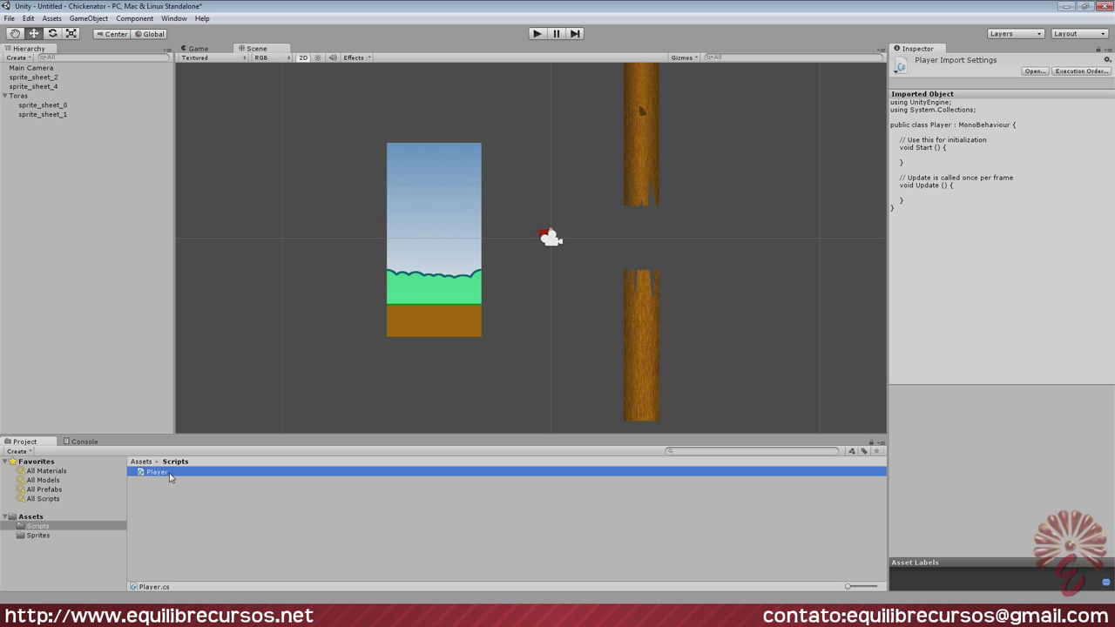
left_click_drag(170, 476, 334, 364)
Select sprite_sheet_4 and nudge it left to about X -1.02, zooming in on the Scene view
left_click(5, 96)
left_click(35, 87)
left_click(35, 76)
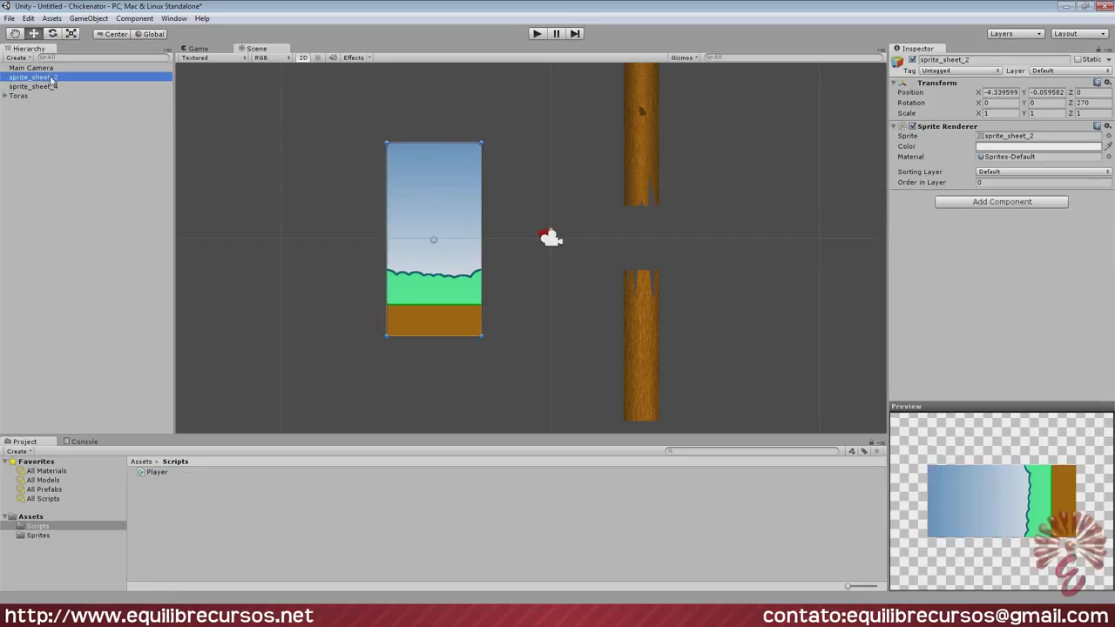
left_click(44, 87)
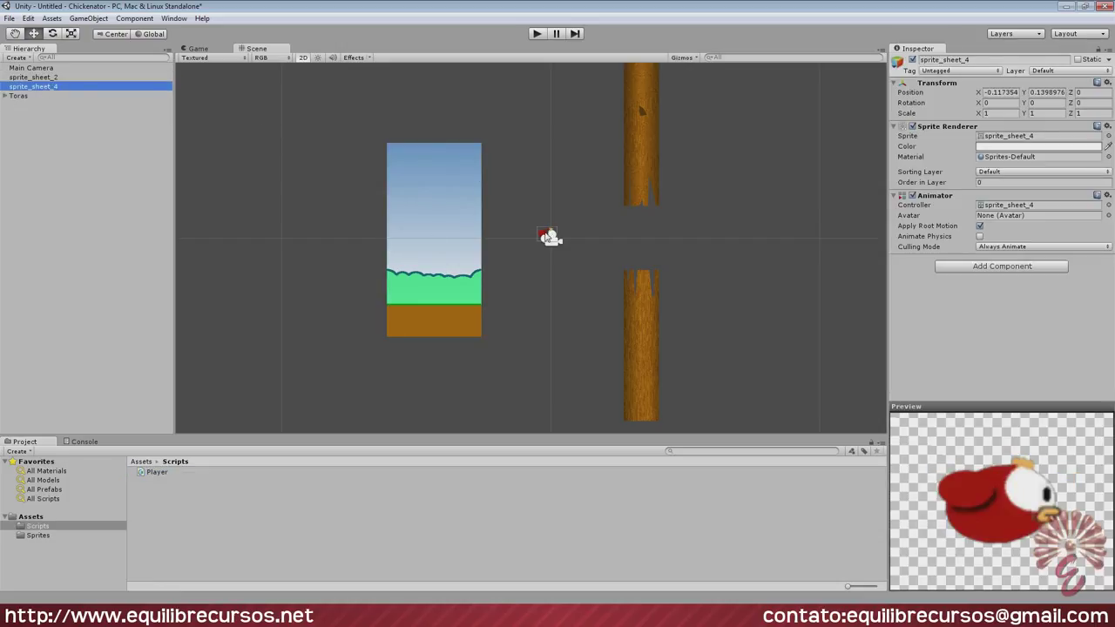
left_click_drag(547, 237, 520, 244)
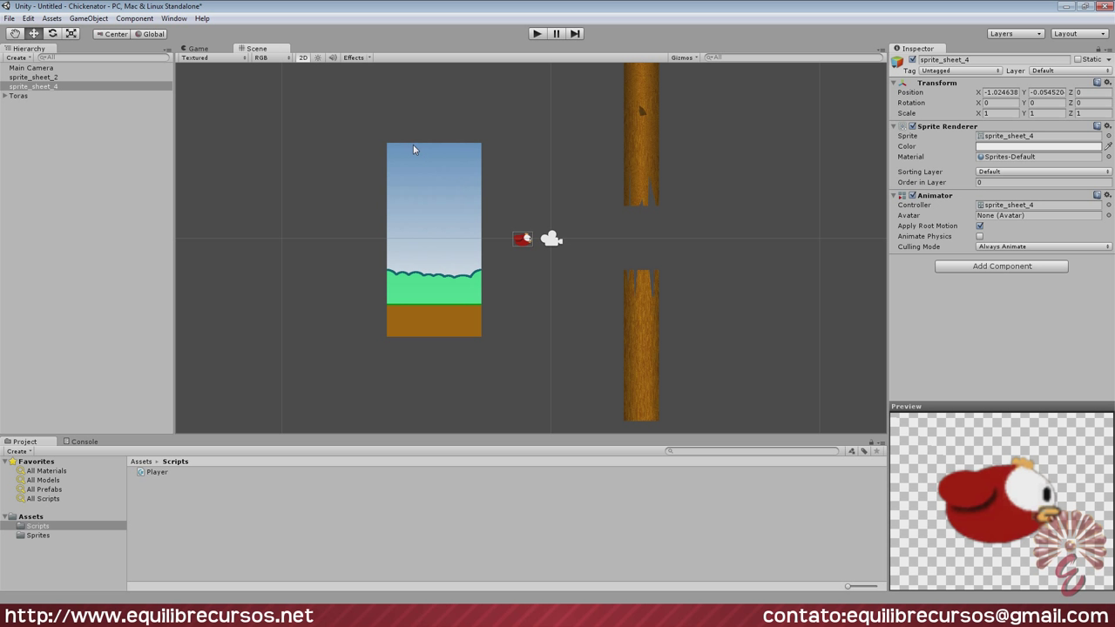
scroll(505, 255, "up", 2)
scroll(506, 255, "up", 1)
scroll(505, 253, "up", 2)
scroll(509, 257, "up", 2)
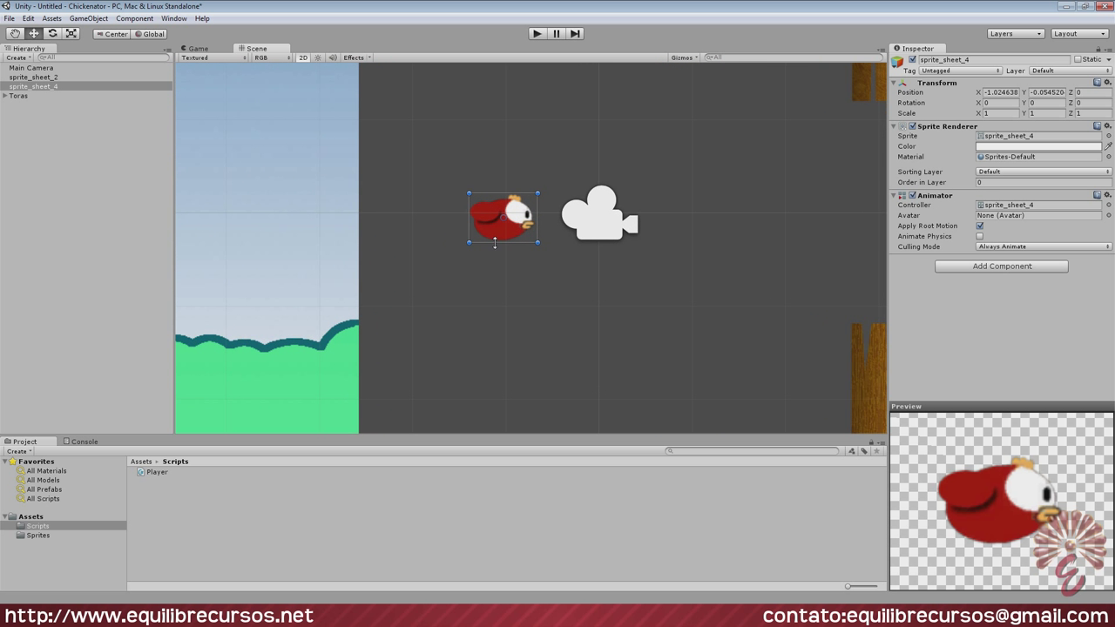
scroll(548, 284, "up", 2)
left_click(134, 18)
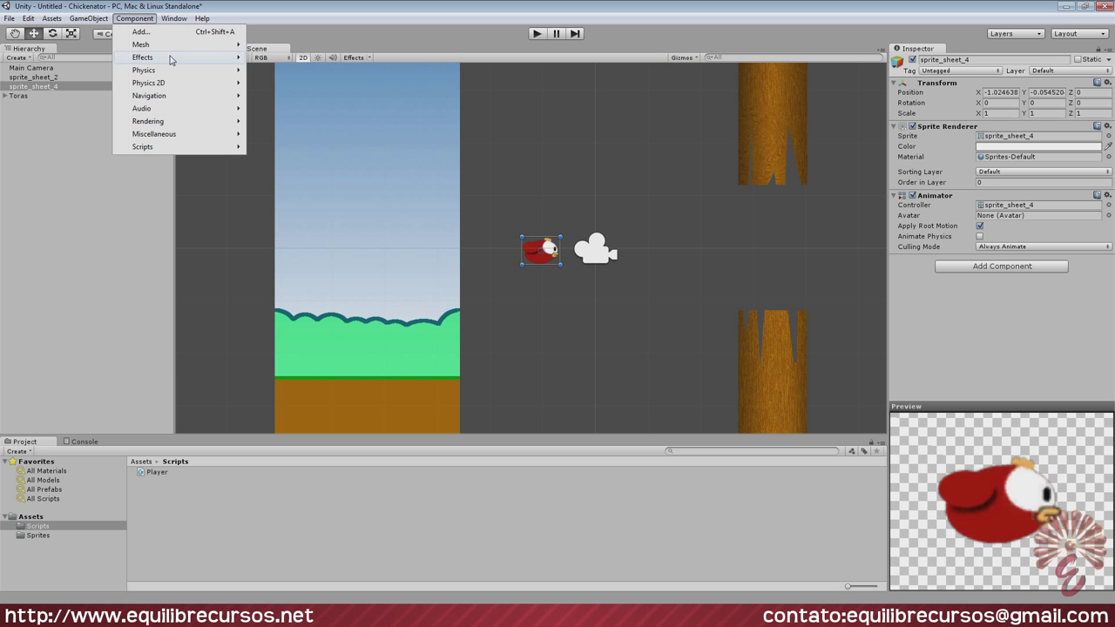
Add a Rigidbody 2D and then a Circle Collider 2D to sprite_sheet_4 via Component > Physics 2D
mouse_move(176, 83)
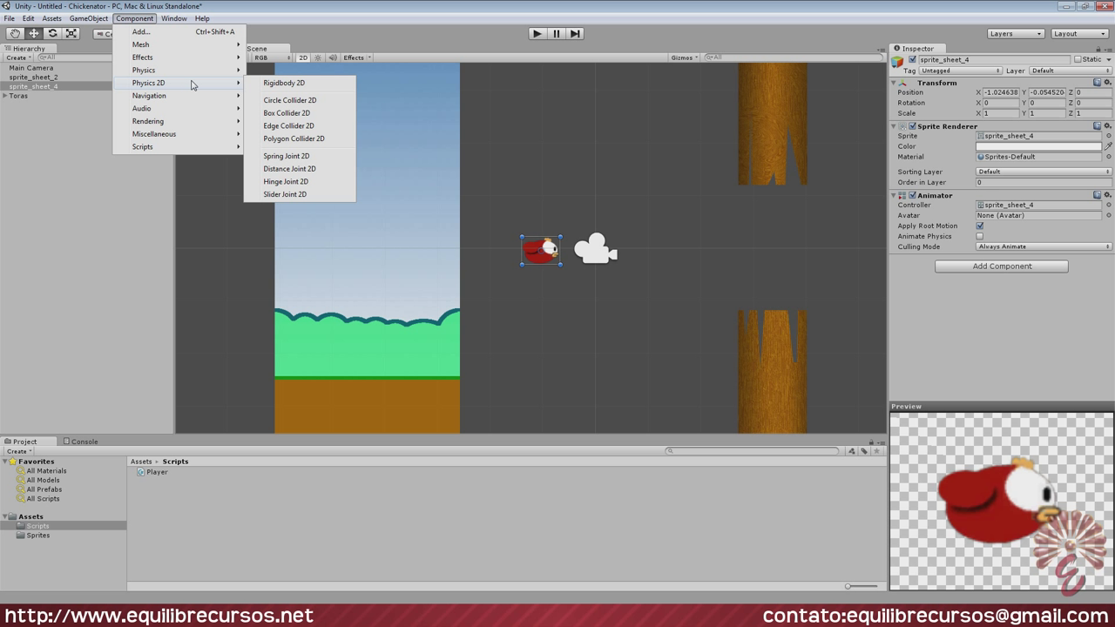
left_click(293, 87)
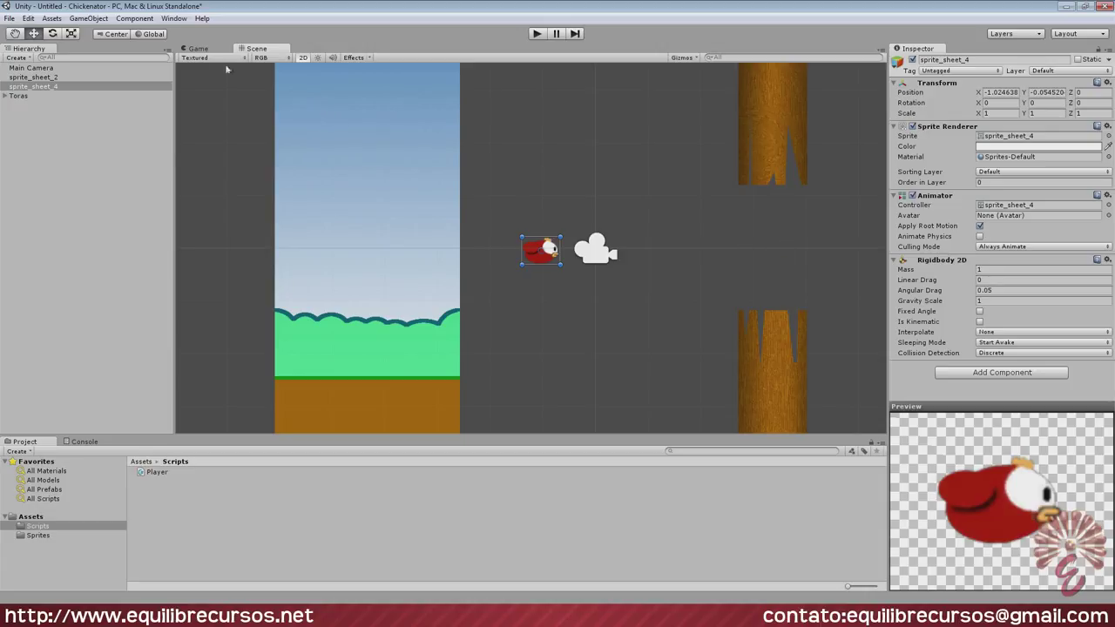
left_click(137, 18)
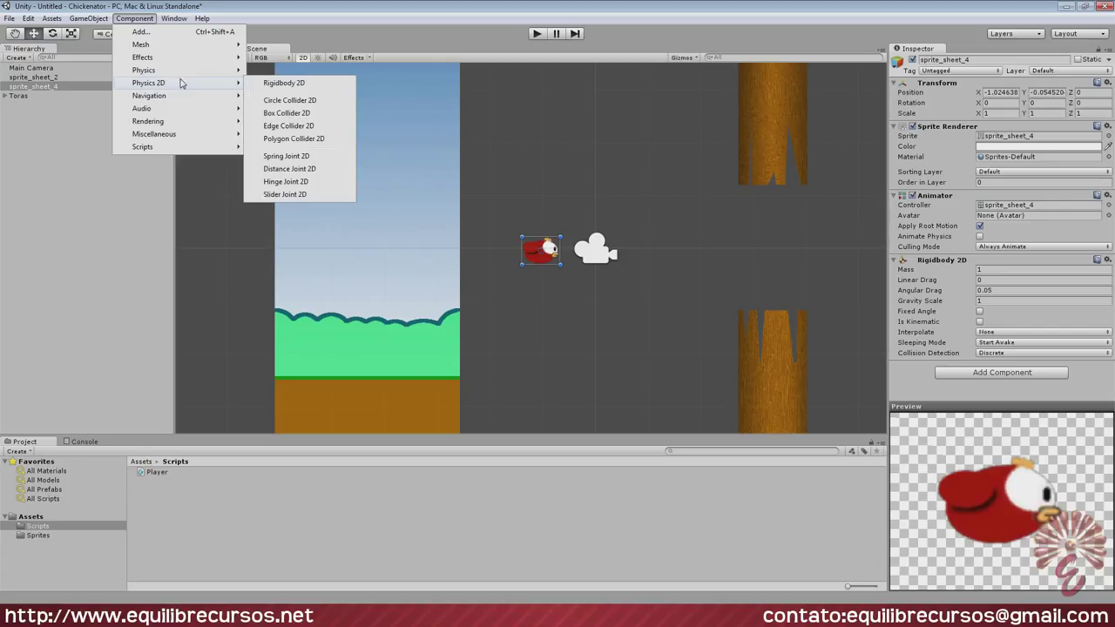
left_click(301, 101)
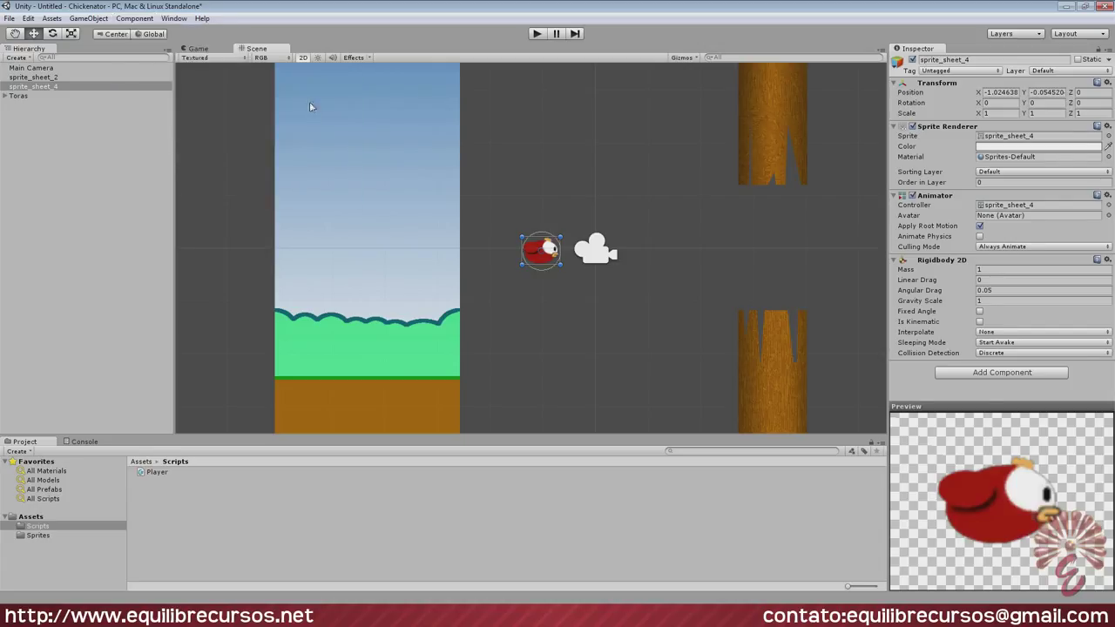
Set the bird's Circle Collider 2D Center X to -0.02
scroll(608, 294, "up", 2)
scroll(608, 294, "up", 3)
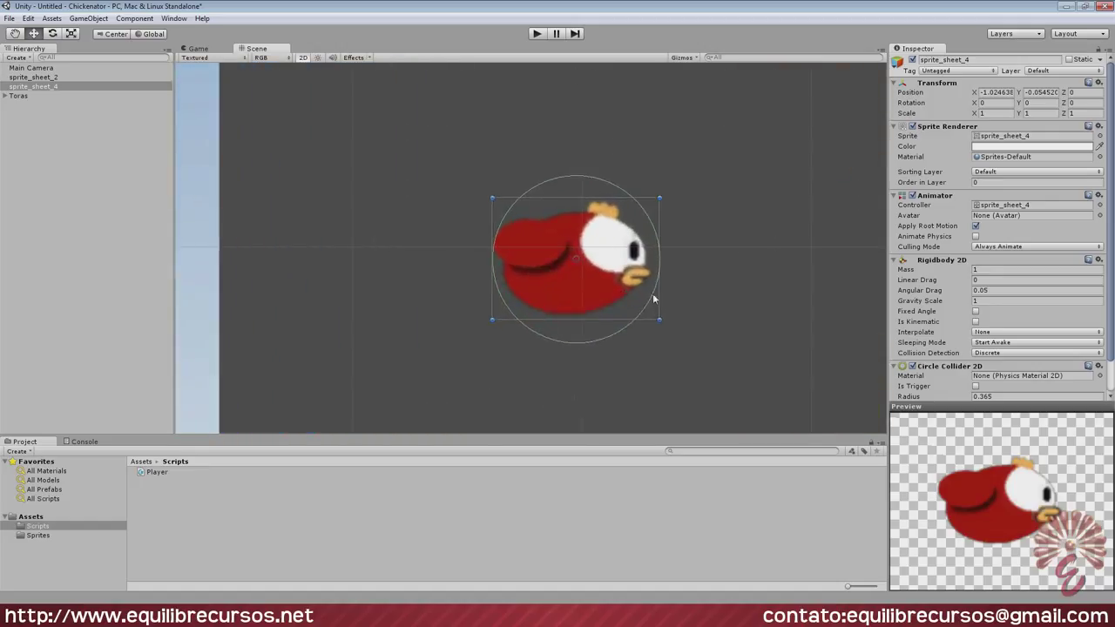
scroll(611, 283, "up", 2)
scroll(611, 283, "up", 1)
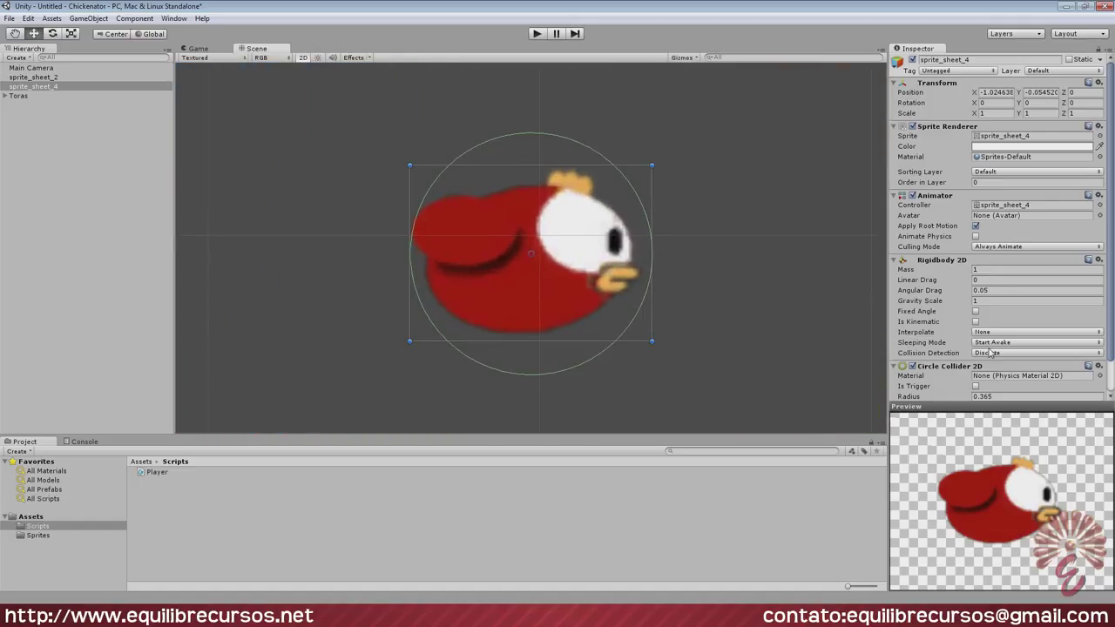
scroll(970, 356, "down", 2)
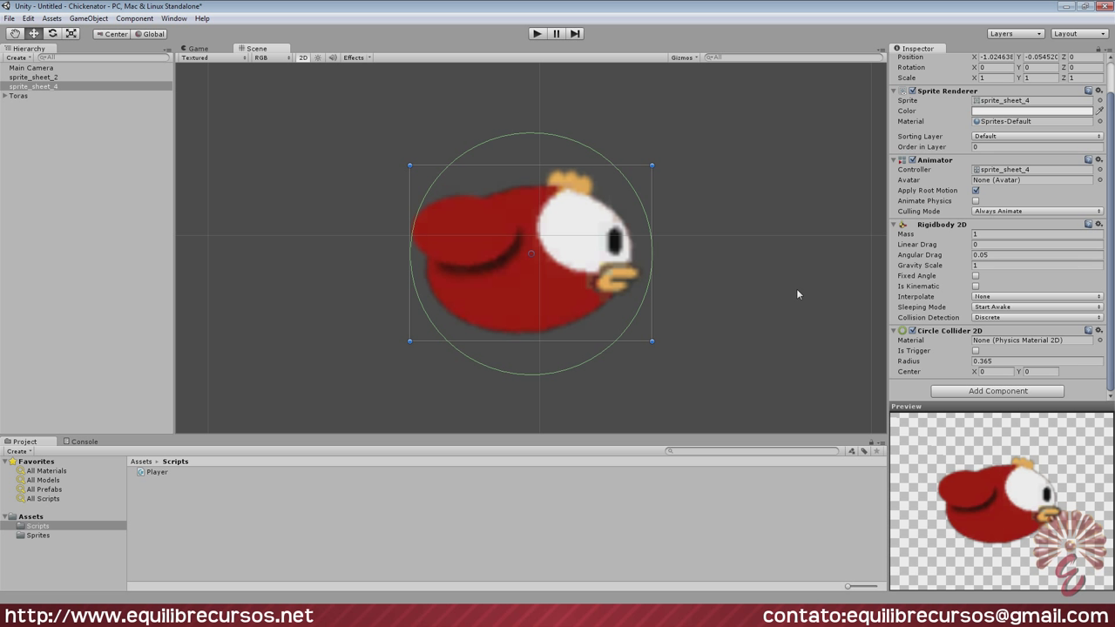
left_click(976, 372)
left_click_drag(976, 374, 973, 375)
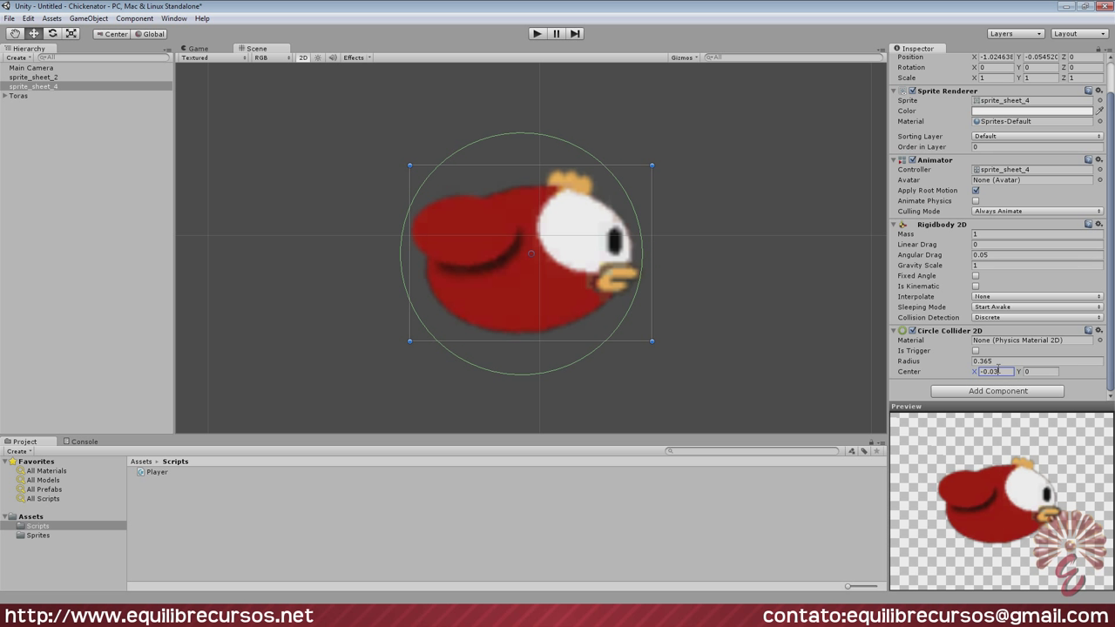
key("BackSpace")
type("2")
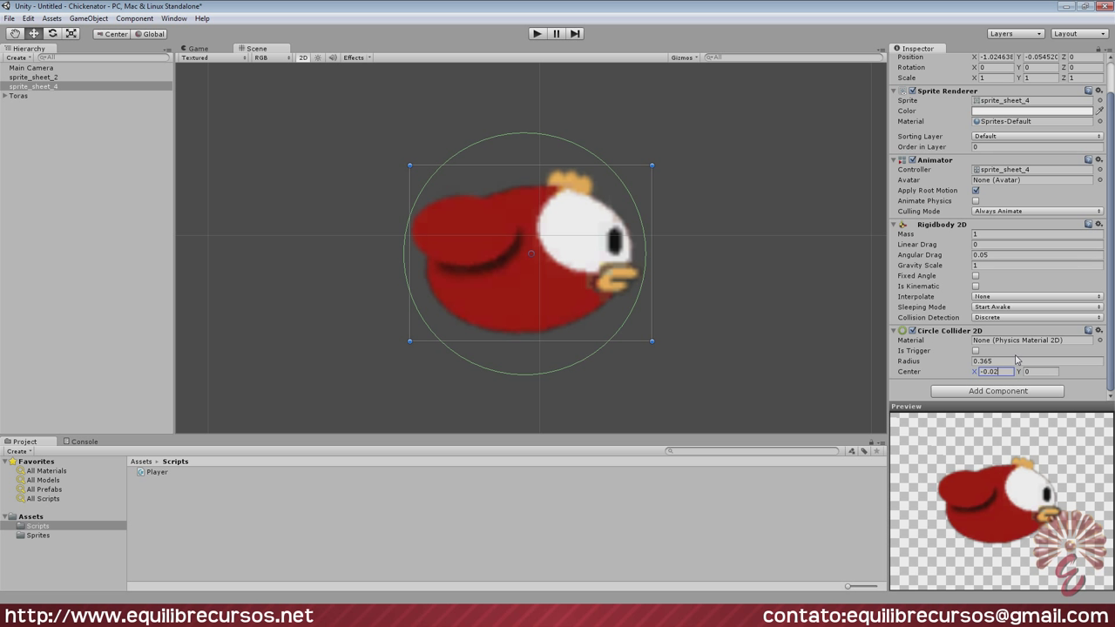
Shrink the collider radius to 0.28 and zoom the Scene view to check the fit
left_click_drag(969, 362, 961, 363)
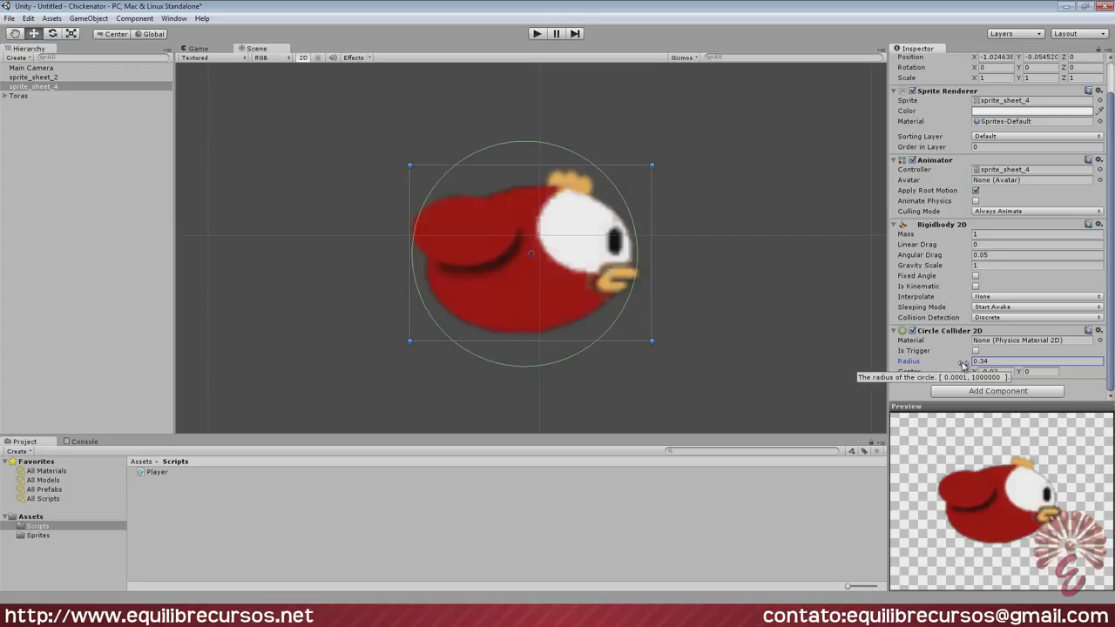
left_click_drag(964, 362, 961, 363)
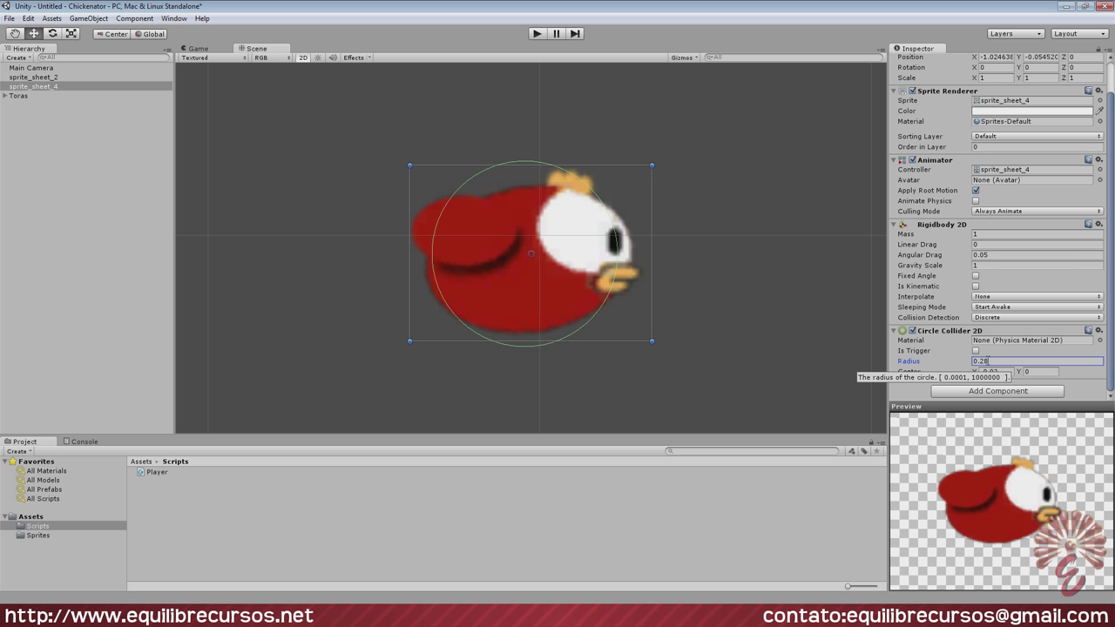
scroll(741, 265, "down", 5)
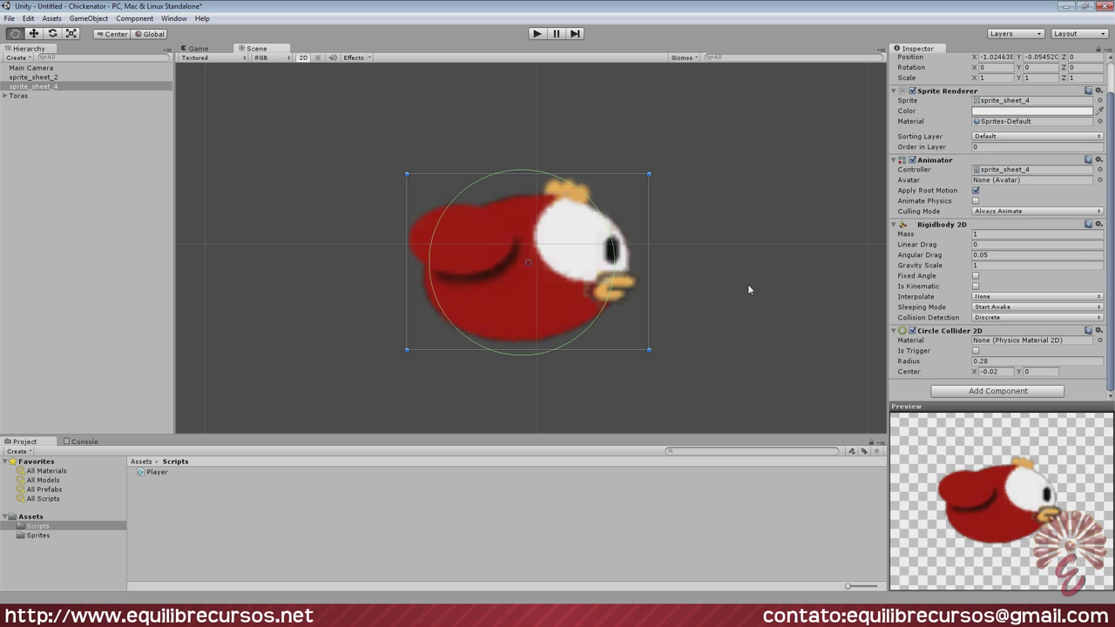
scroll(627, 270, "up", 5)
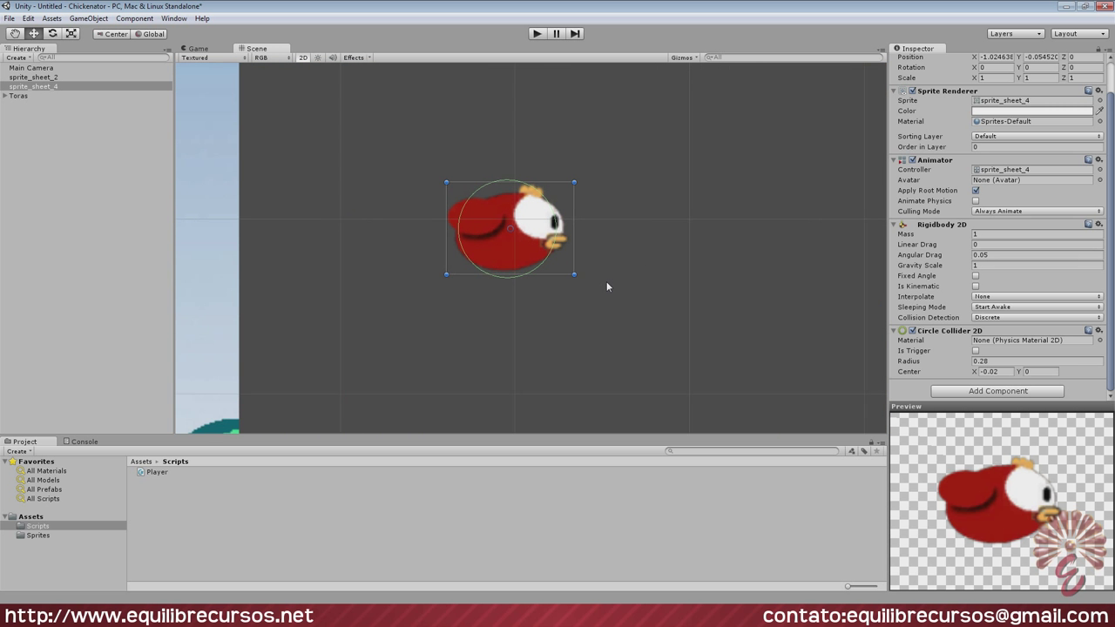
scroll(608, 283, "up", 1)
scroll(629, 261, "down", 3)
scroll(629, 263, "down", 1)
scroll(628, 262, "down", 3)
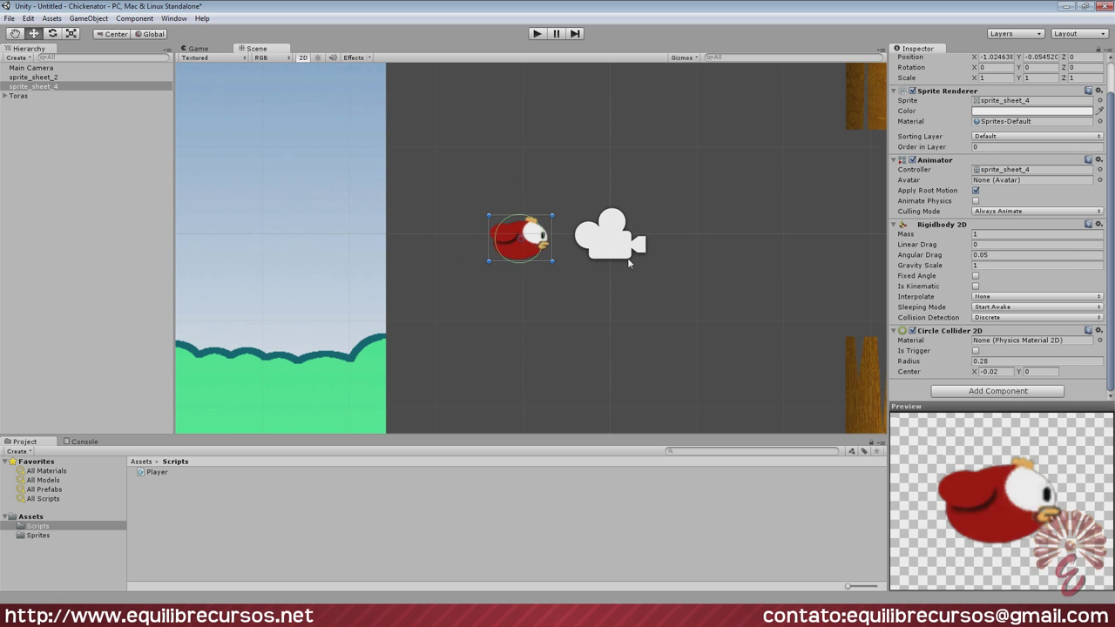
scroll(627, 258, "down", 2)
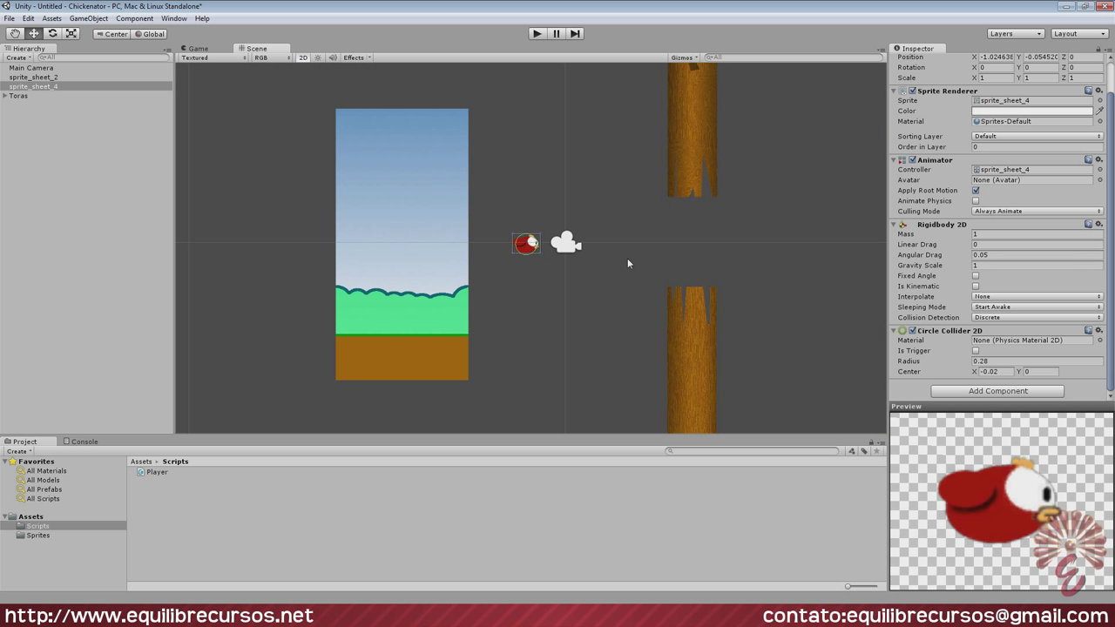
scroll(558, 205, "up", 2)
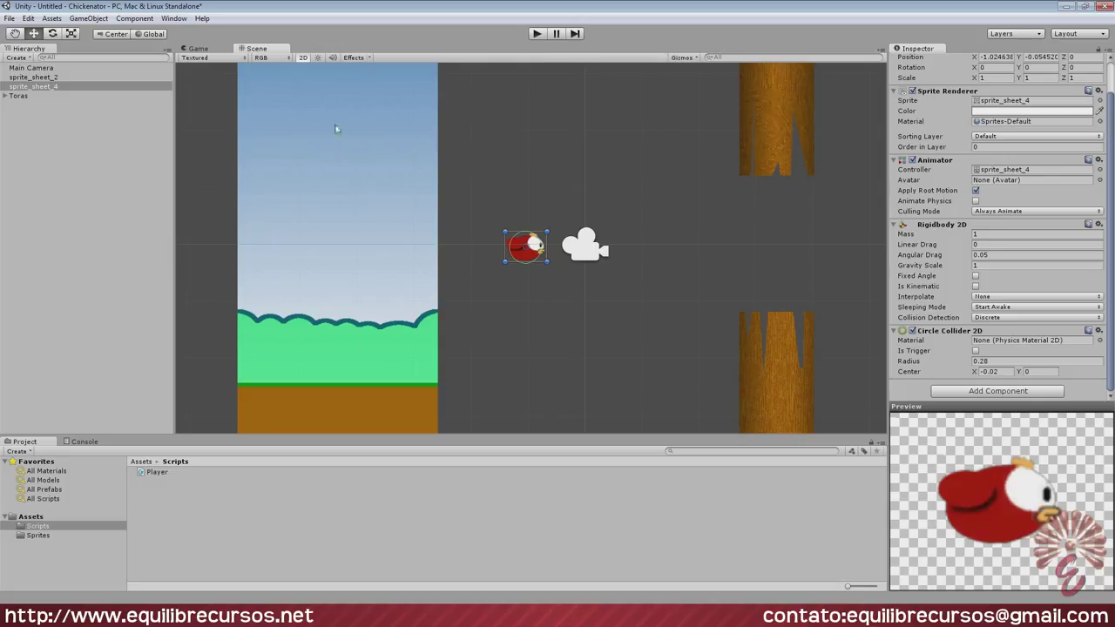
Run the game briefly to test the bird's physics, then stop play mode
left_click(536, 35)
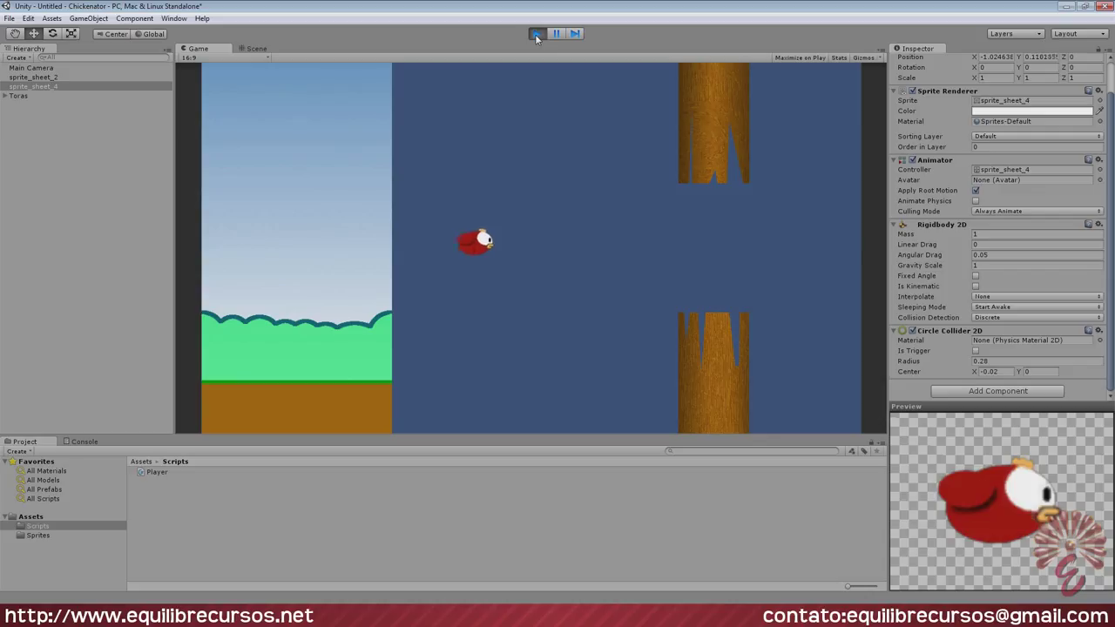
left_click(536, 35)
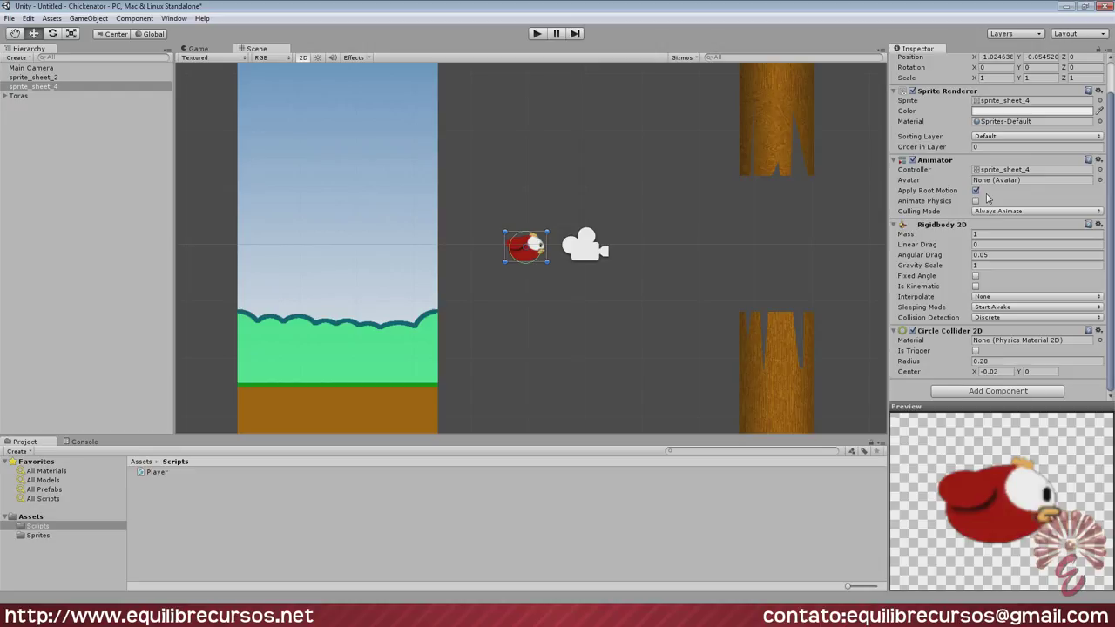
Uncheck Apply Root Motion on the bird's Animator, then briefly play and stop the game
left_click(975, 190)
left_click(536, 34)
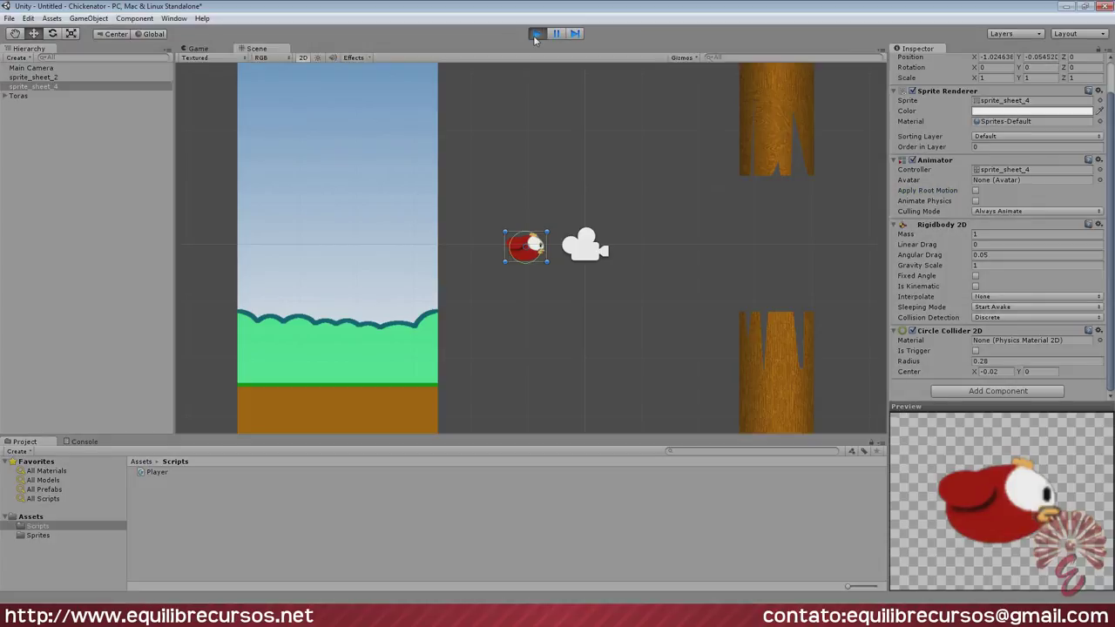
left_click(536, 34)
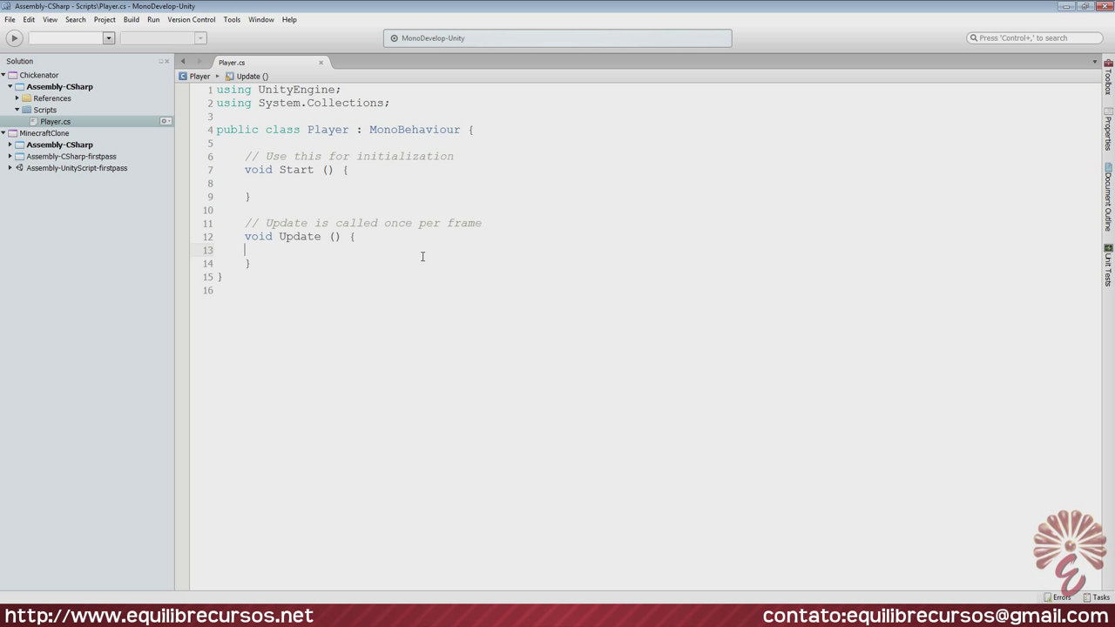
Write an empty void FixedUpdate() { } method just below Update in Player.cs
left_click_drag(269, 223, 498, 223)
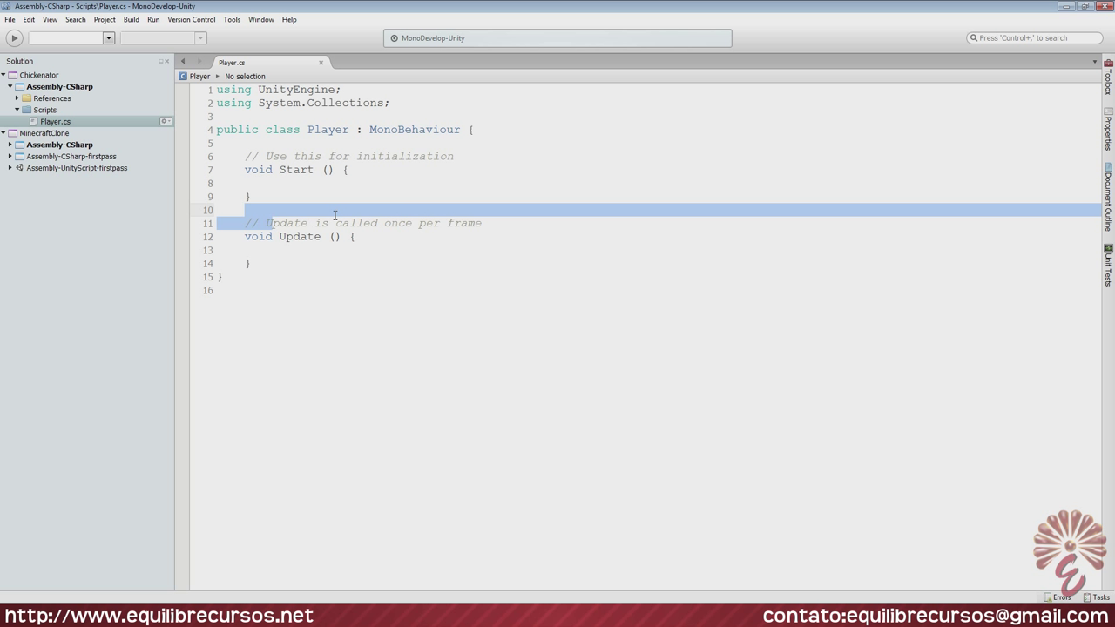
key("End")
left_click(505, 250)
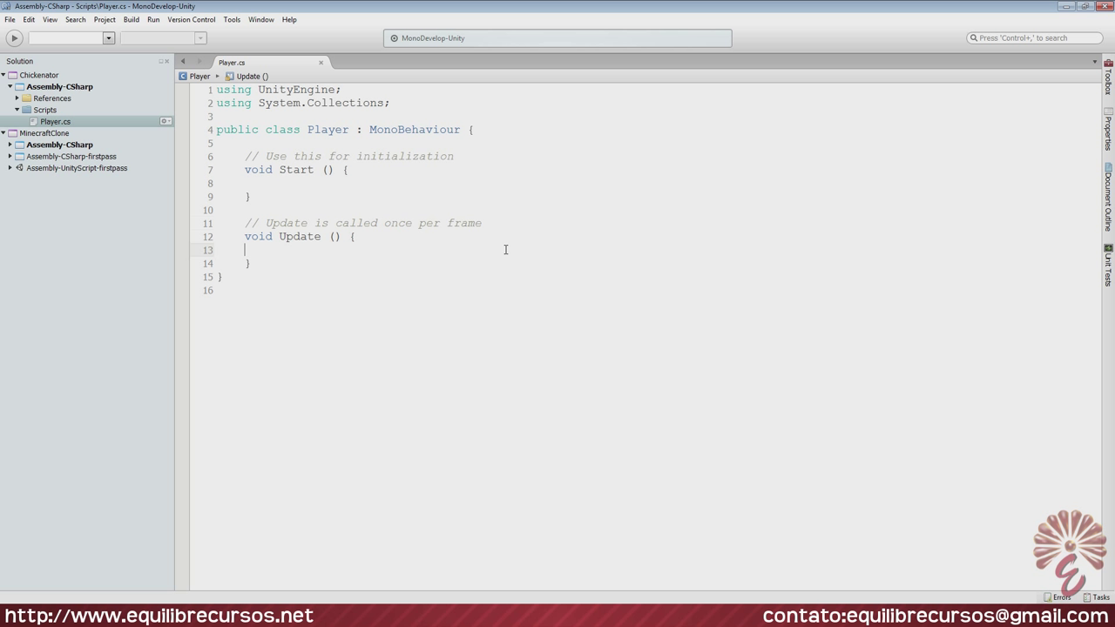
key("Down")
key("End")
key("Return")
key("Return")
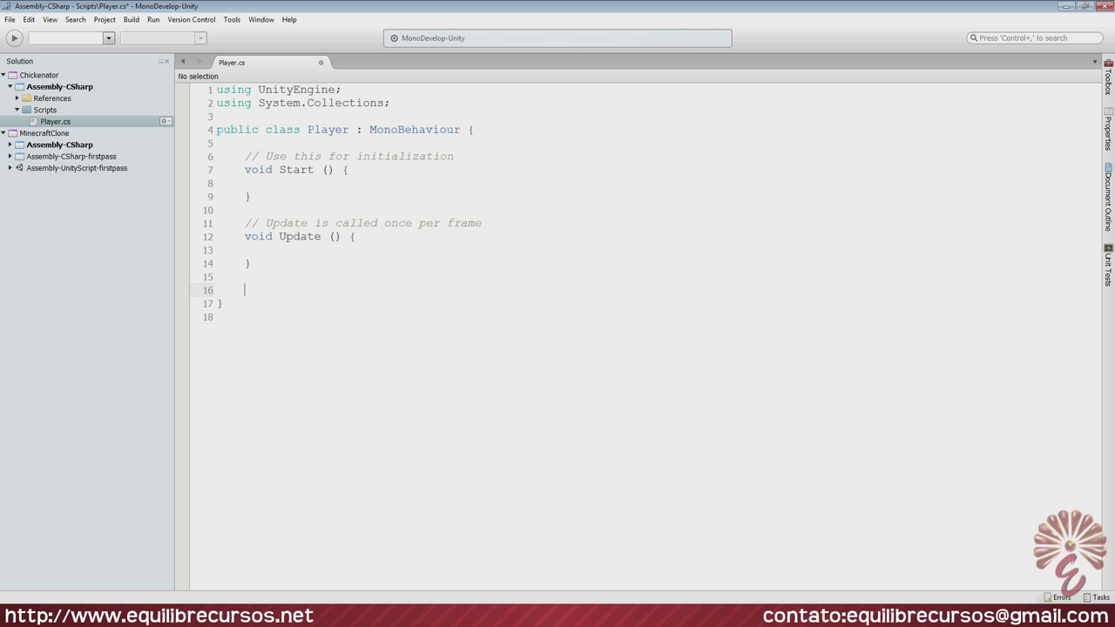
type("void ")
type("Fi")
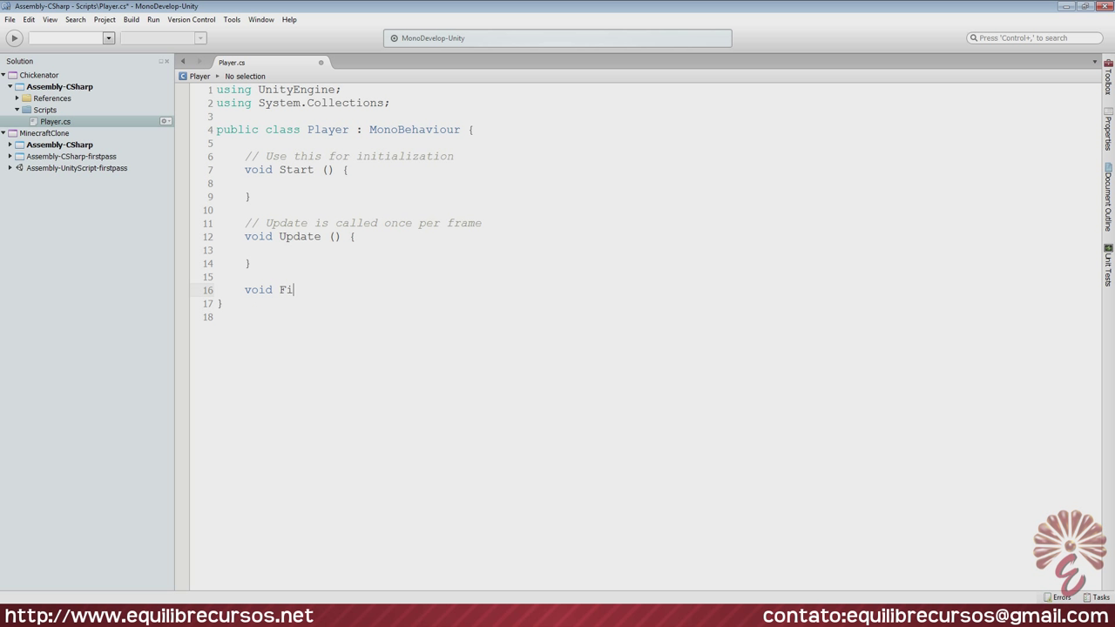
type("xedUpdate")
type("()")
type(" {")
key("Return")
type("}")
key("Left")
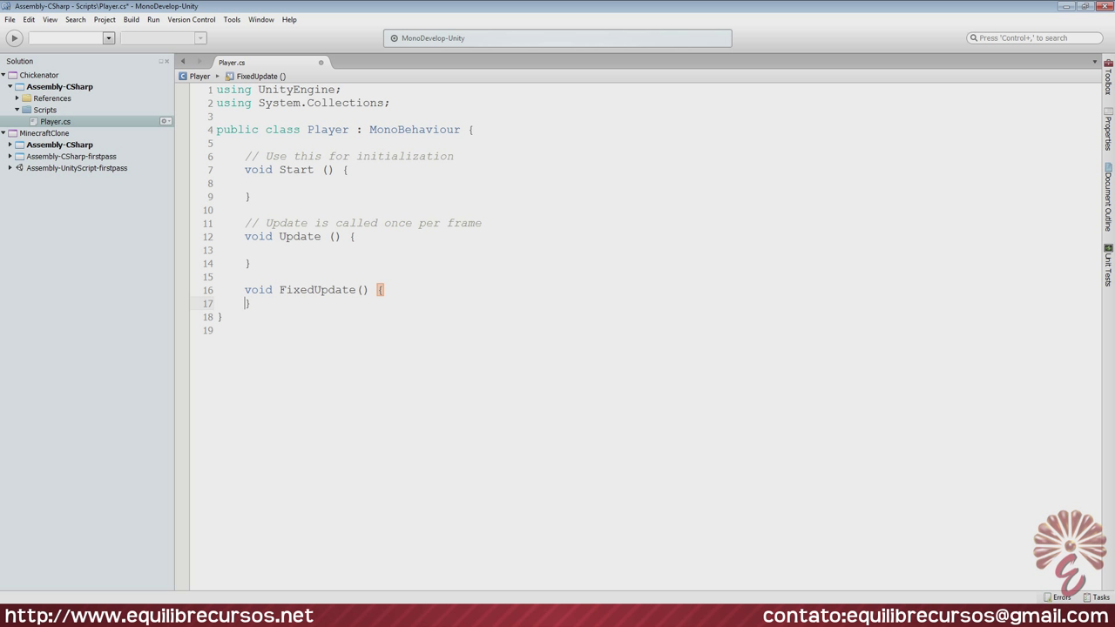
key("Return")
left_click_drag(246, 291, 401, 290)
left_click(364, 299)
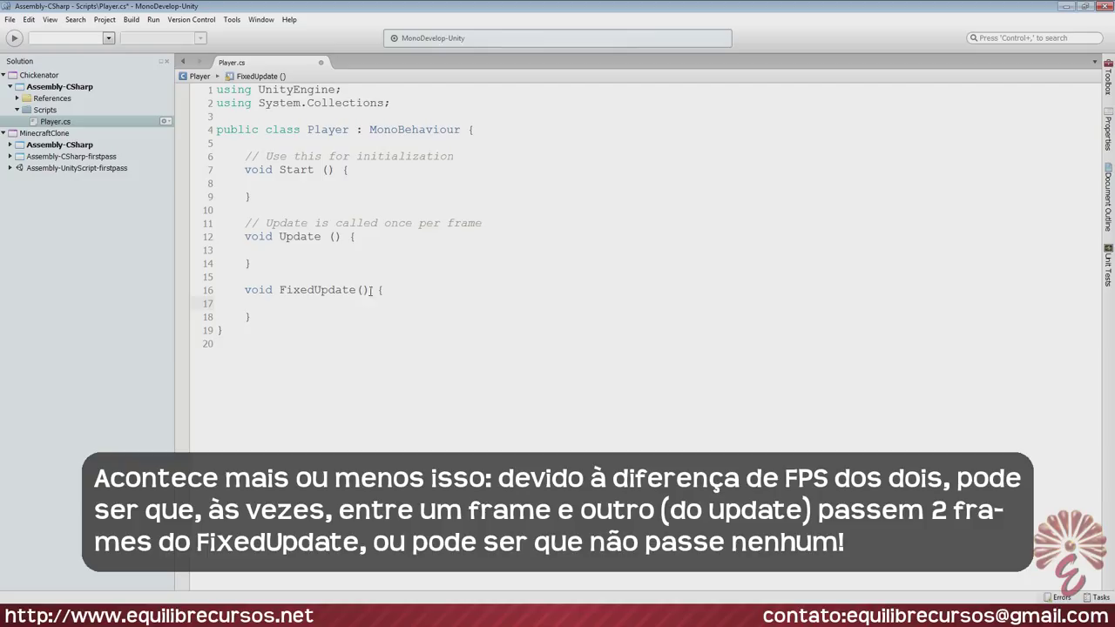
left_click(368, 252)
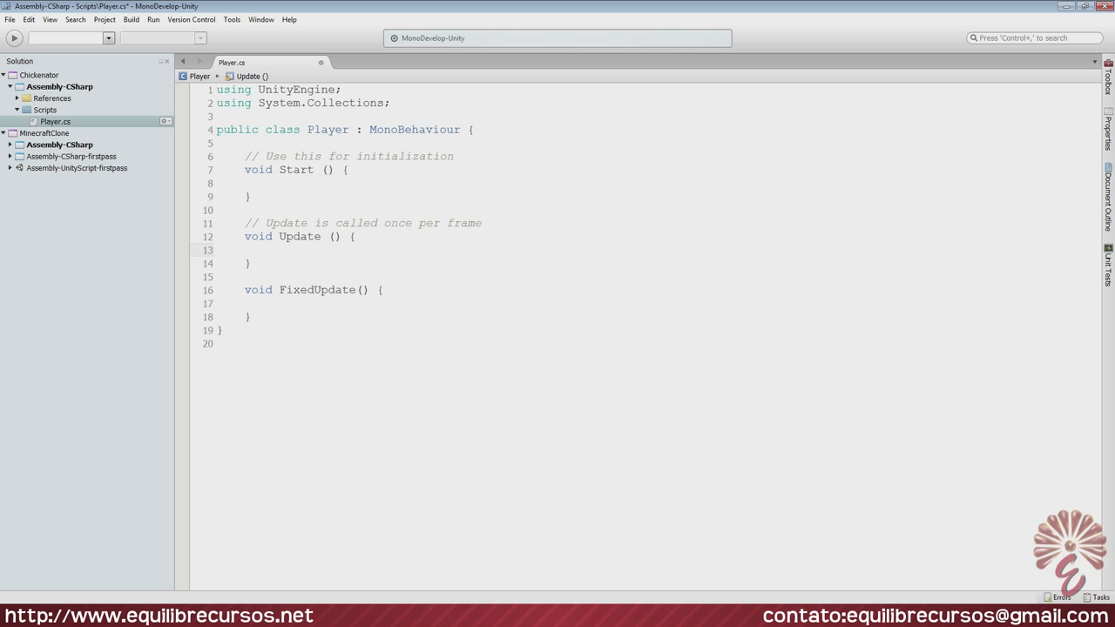
Insert the line 'private bool apertou;' right below the Player class declaration
left_click(337, 145)
key("Return")
key("Return")
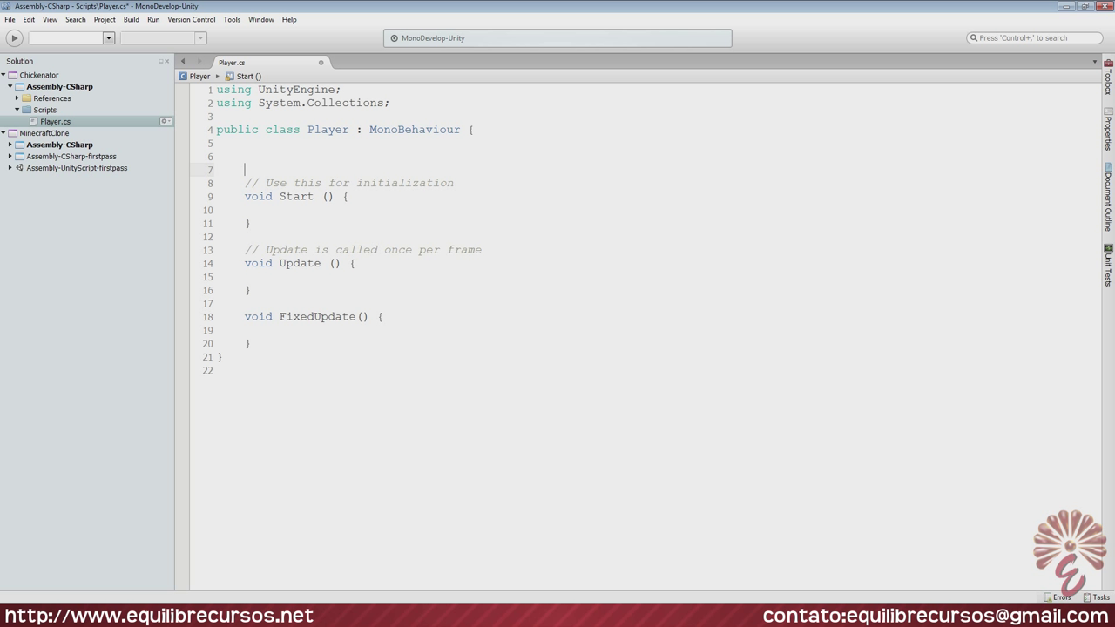
key("Up")
type("pu")
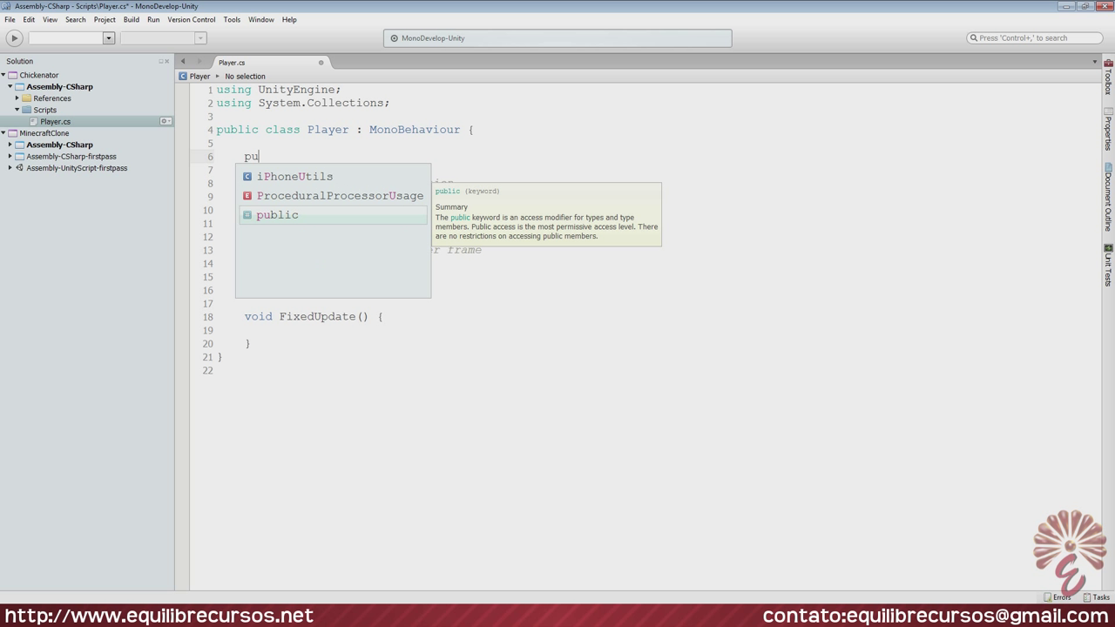
key("BackSpace")
key("BackSpace")
type("pr")
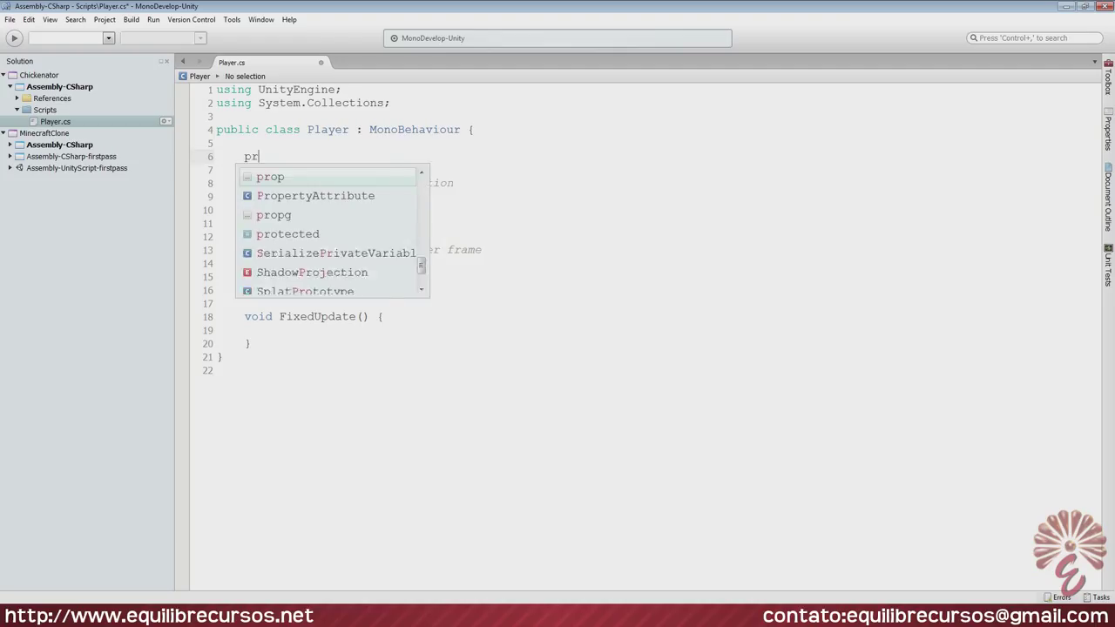
type("ivate b")
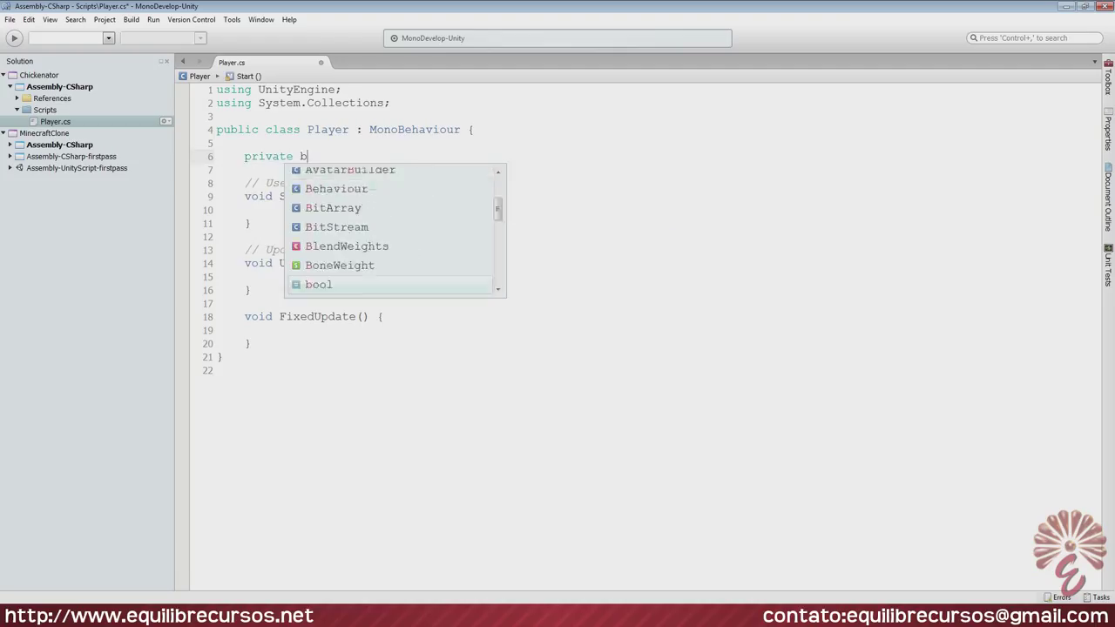
type("ool")
key("Escape")
type(" ape")
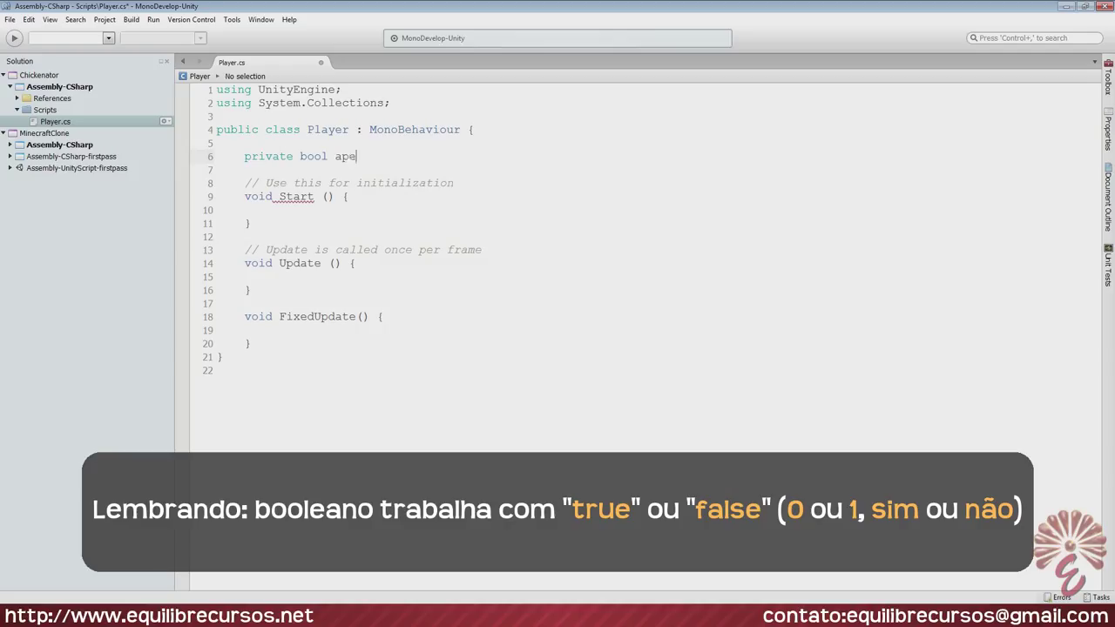
type("rto")
key("BackSpace")
type("ou;")
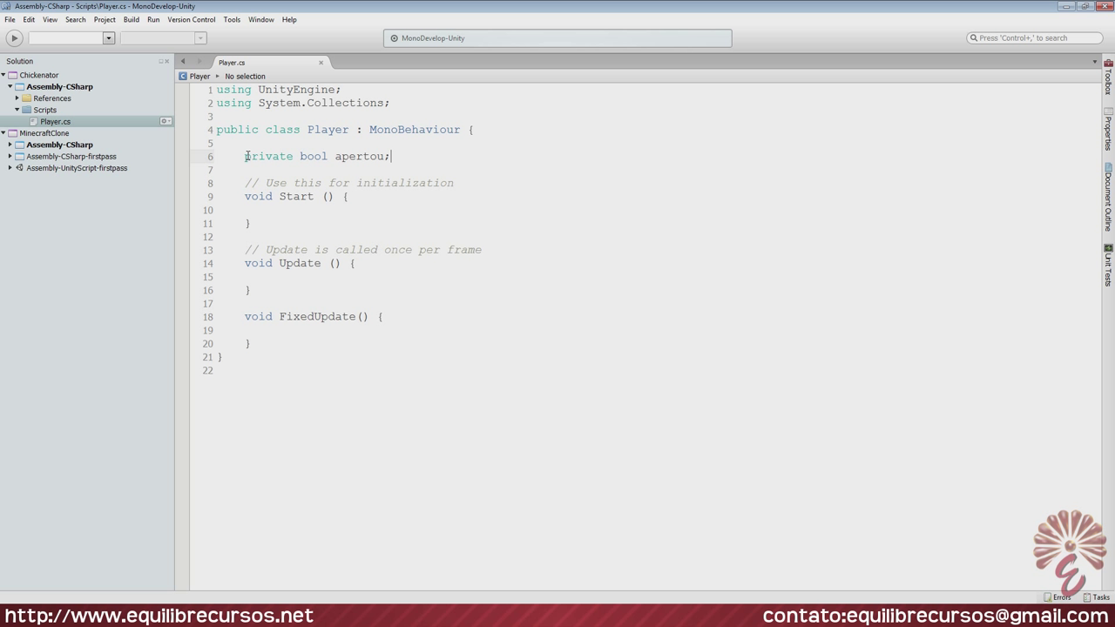
In Update, begin an if condition with Input.GetButton("Jump")
left_click_drag(244, 157, 369, 159)
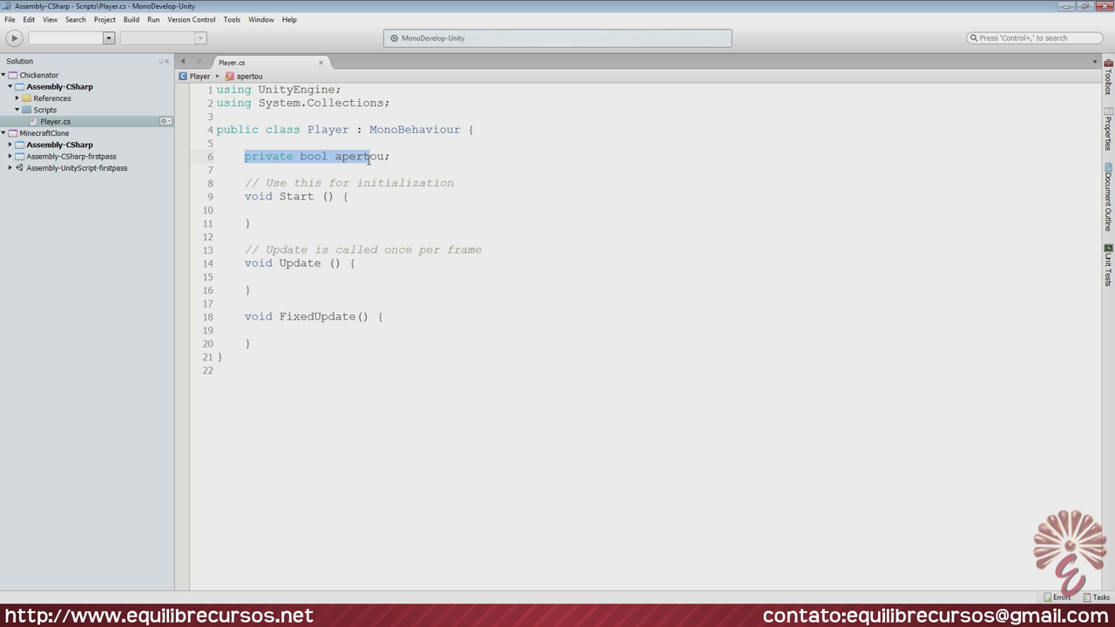
left_click(340, 279)
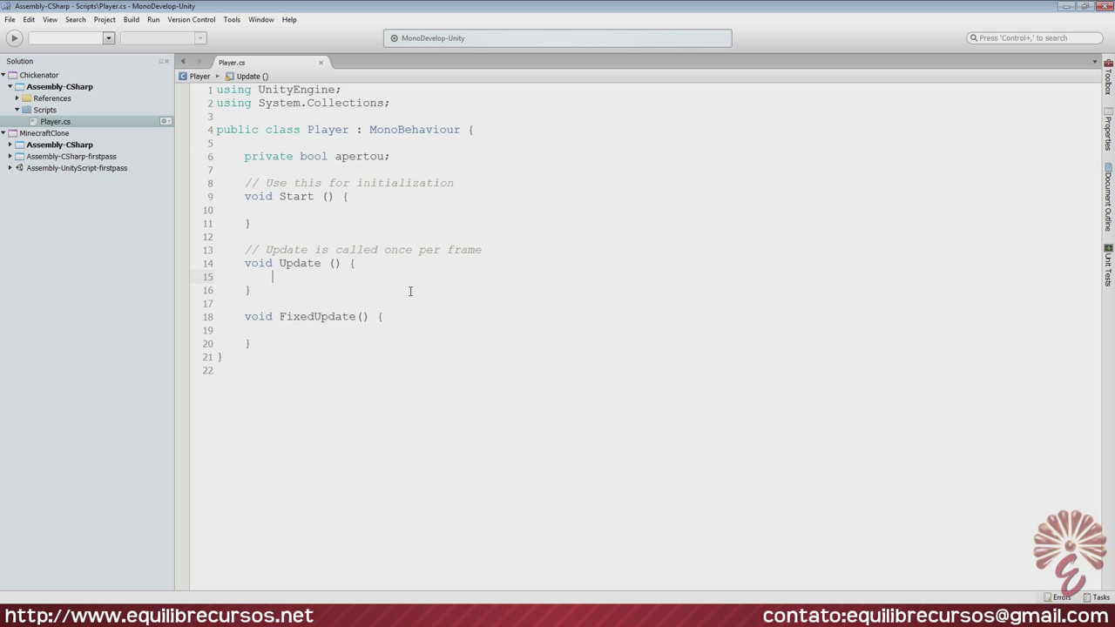
type("Input")
key("BackSpace")
key("BackSpace")
key("BackSpace")
key("BackSpace")
key("BackSpace")
type("if(inp")
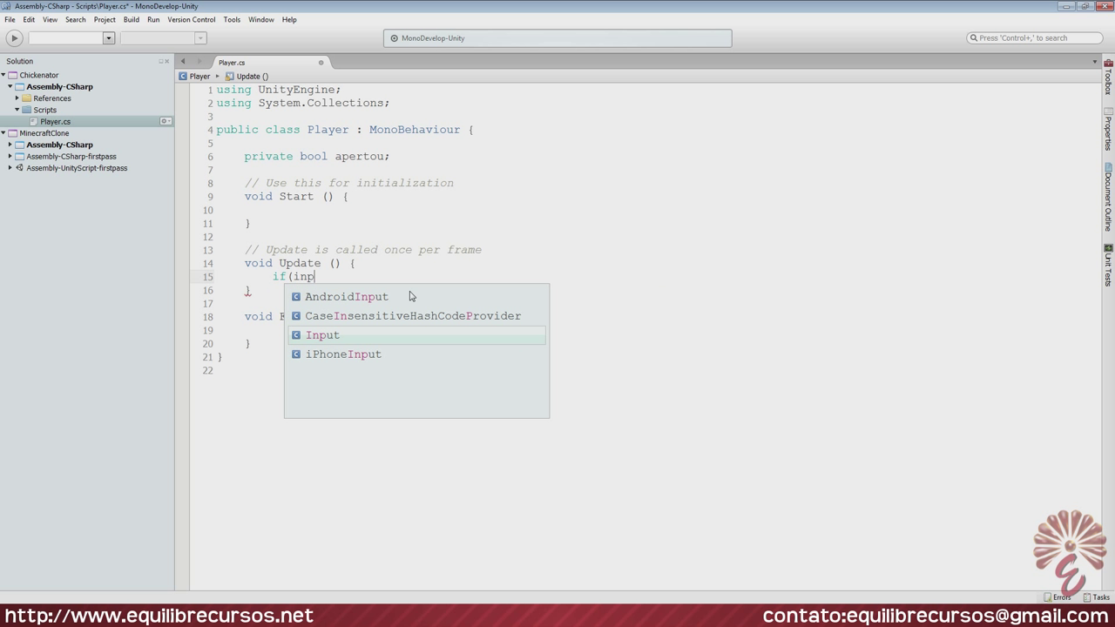
key("Return")
type(".getbu")
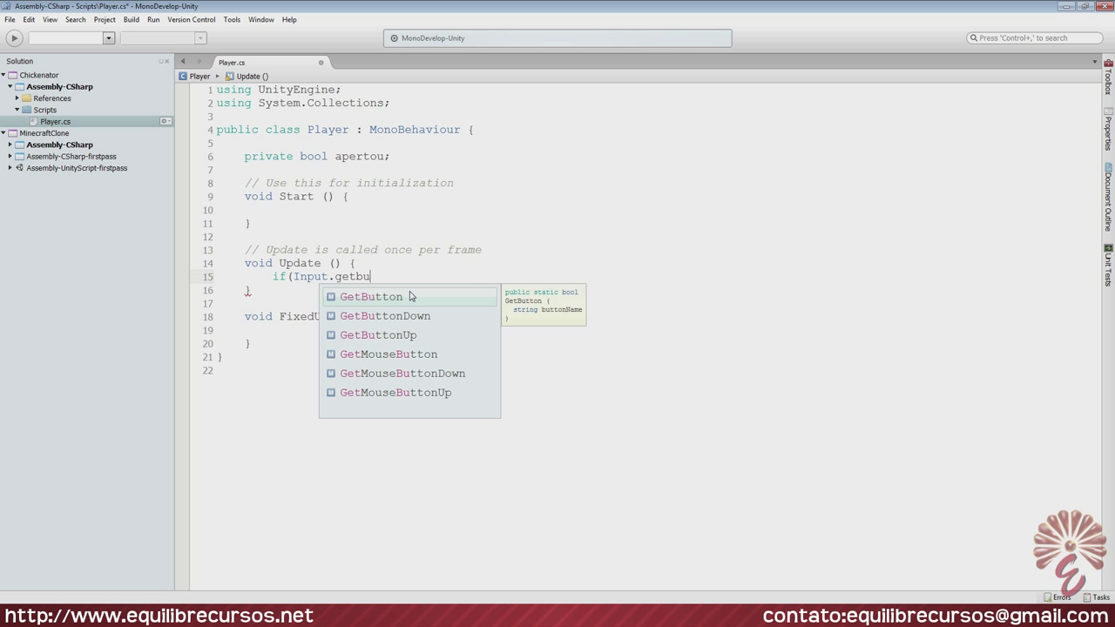
key("Return")
type("(\"")
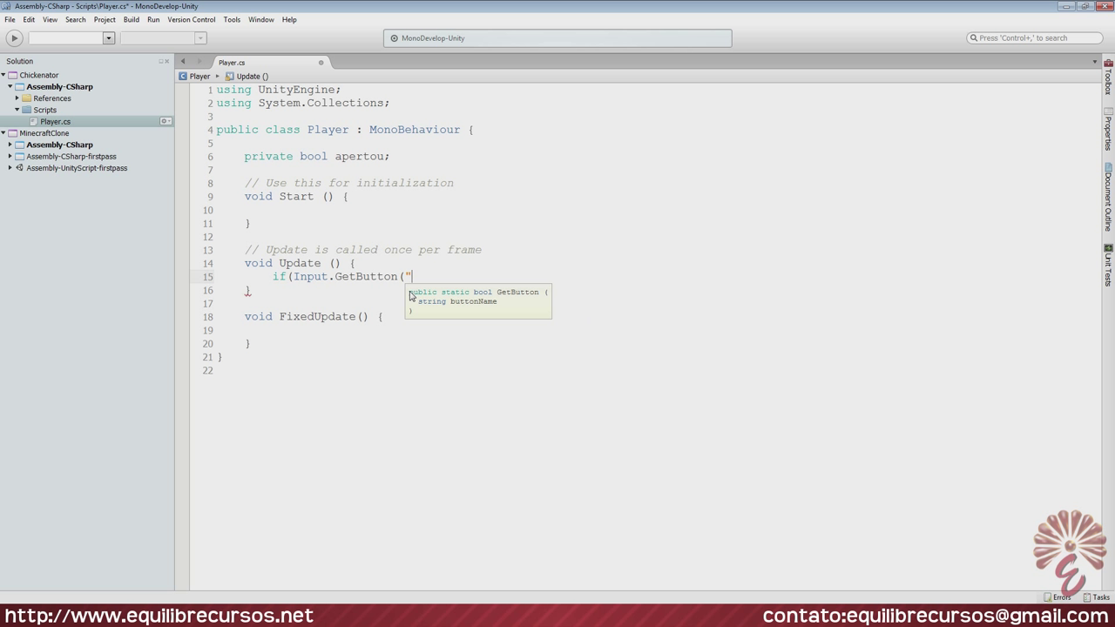
type("Jump\") ||")
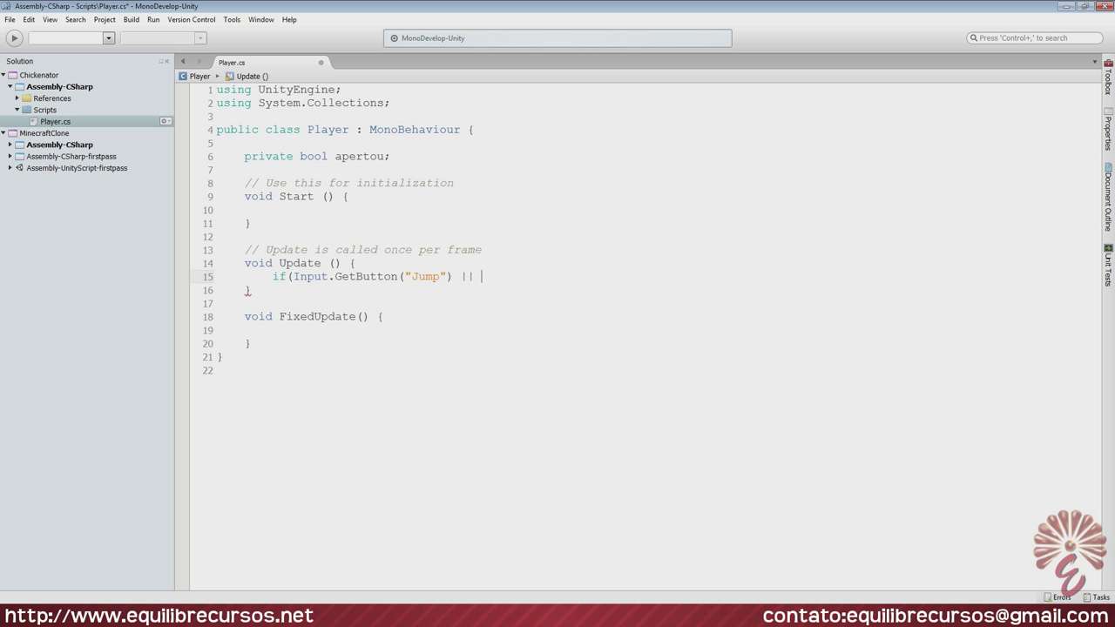
Add Input.GetMouseButtonDown(0) to the condition and change GetButton to GetButtonDown
type("Inp")
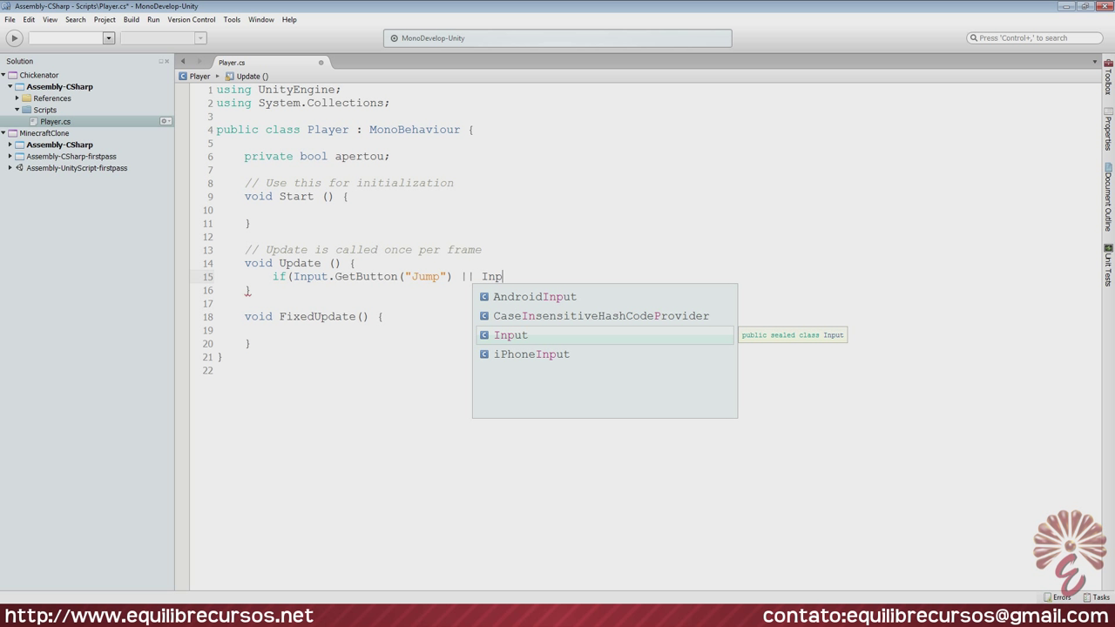
key("Return")
type(".Getb")
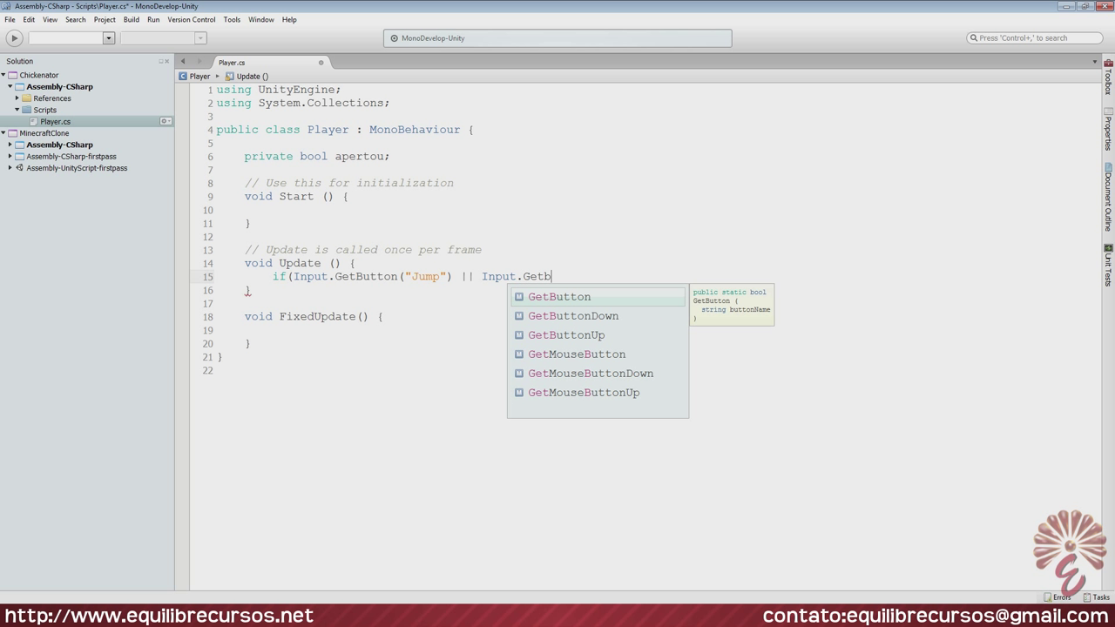
key("Down")
key("Down")
key("Down")
key("Down")
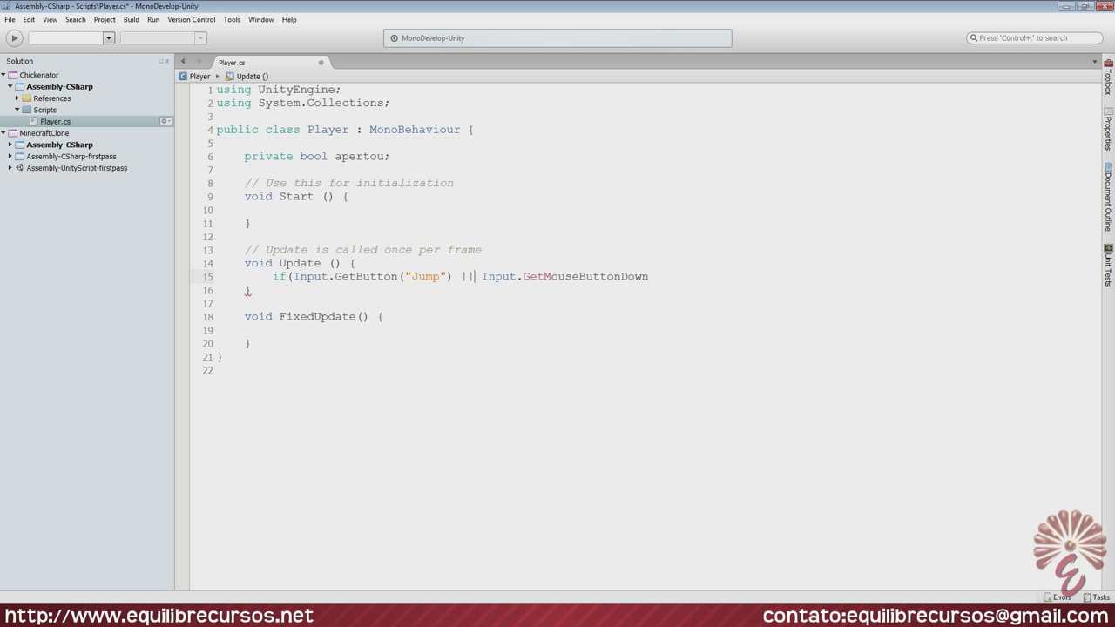
left_click(399, 276)
type("Down")
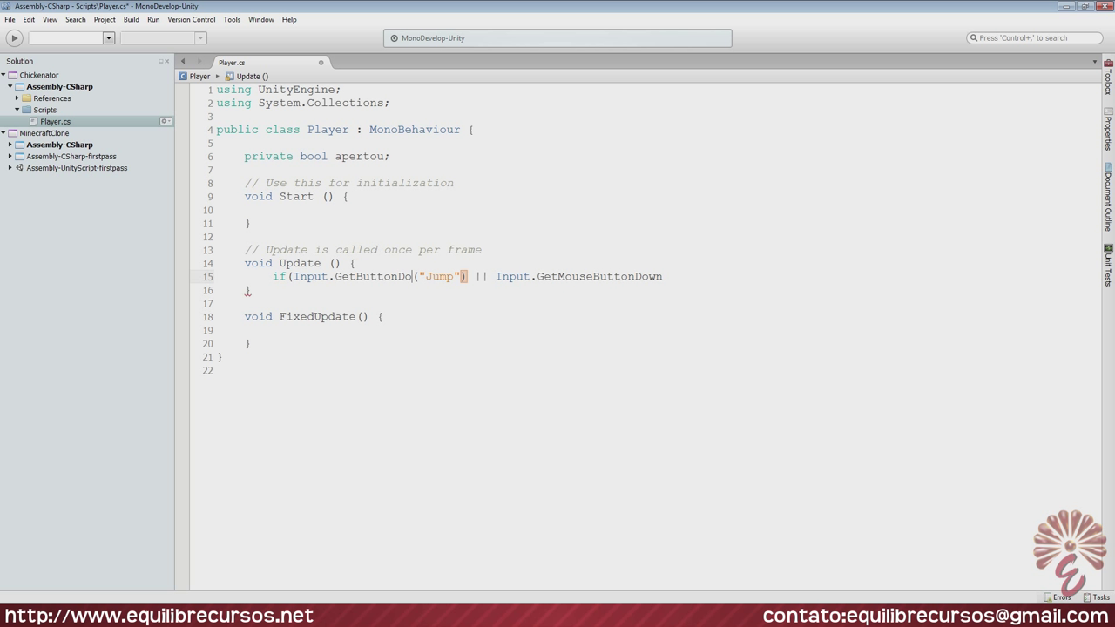
left_click(677, 276)
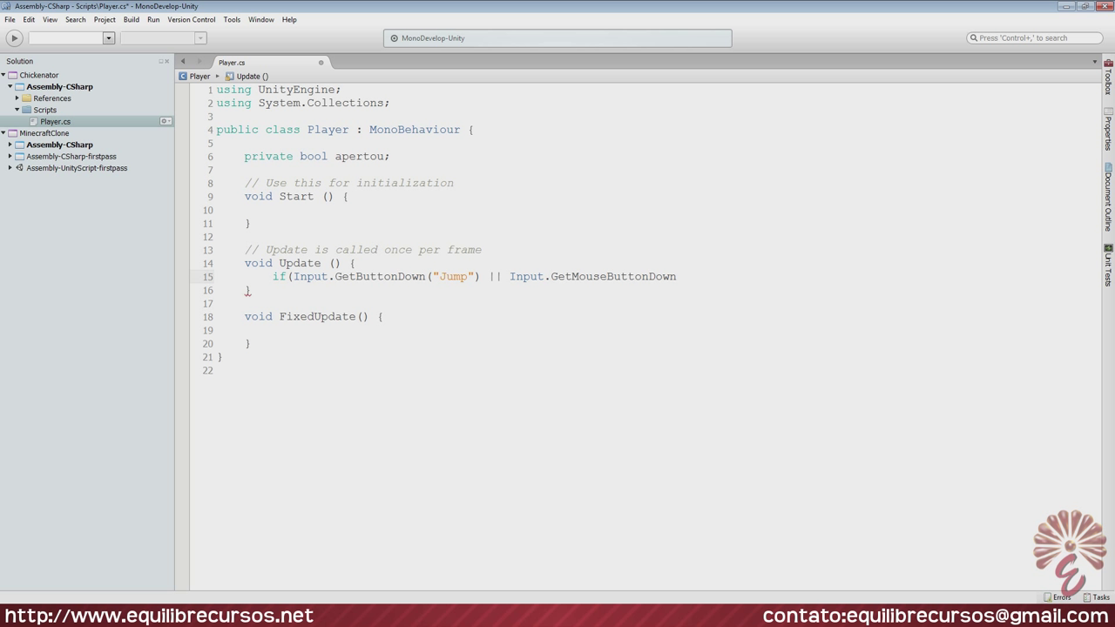
left_click_drag(510, 276, 691, 279)
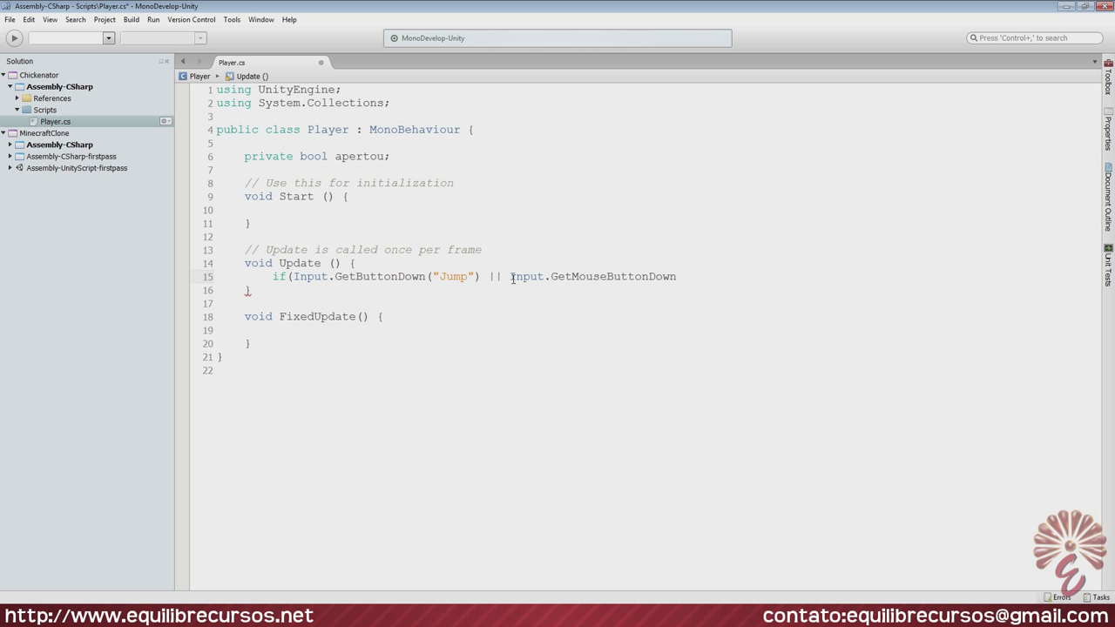
left_click(696, 278)
type("(")
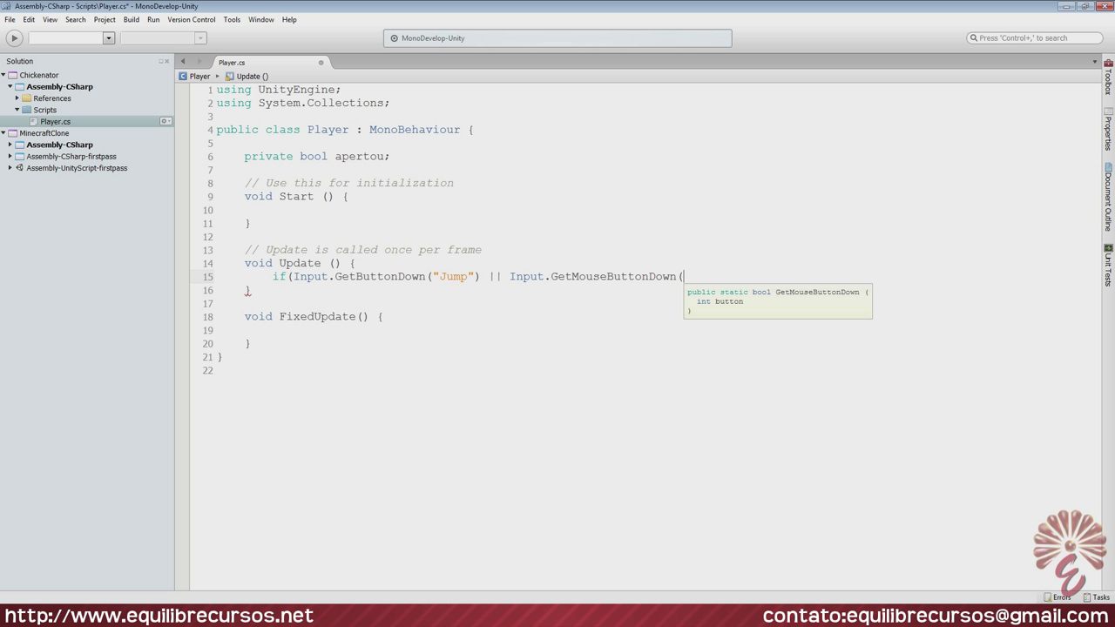
type("0)")
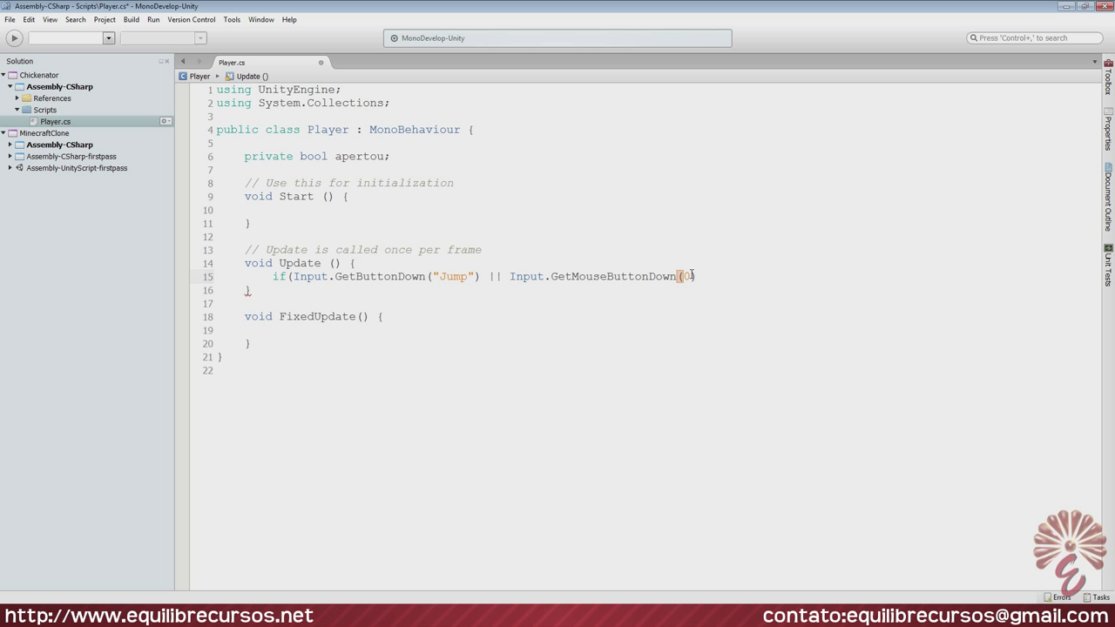
type(")")
Add braces for the if block with an empty line inside
key("Return")
type("{")
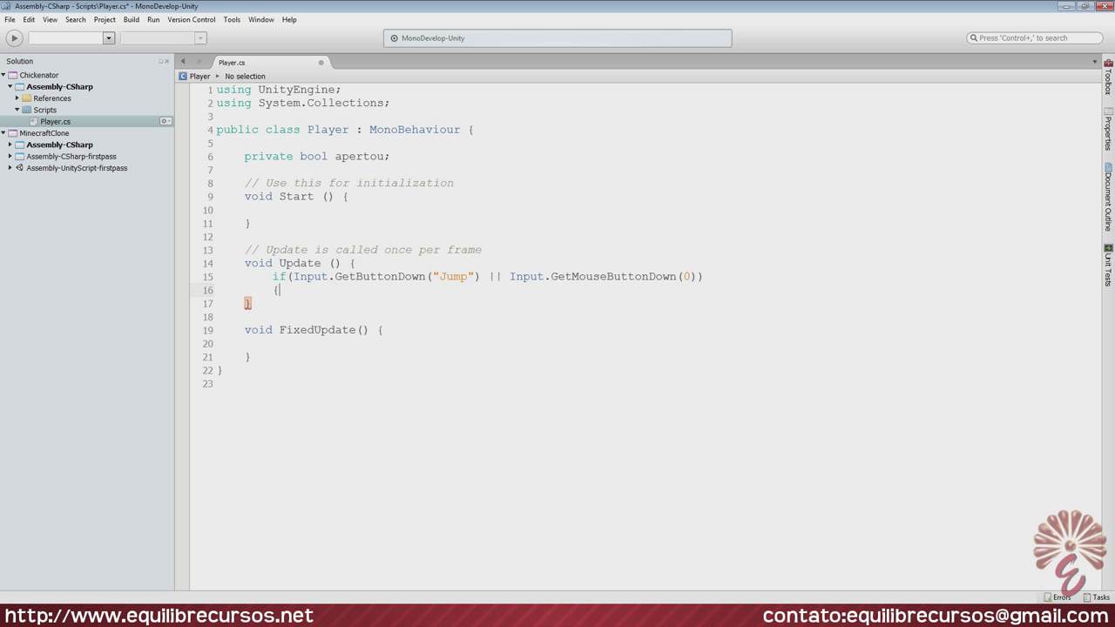
key("Return")
type("}")
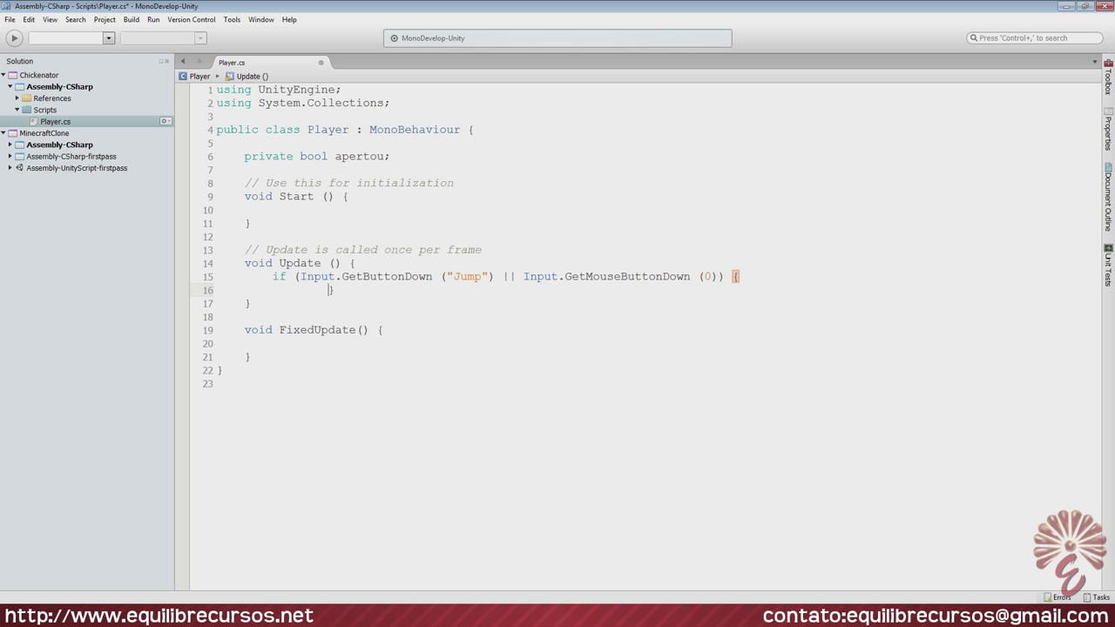
key("Left")
key("Left")
key("Left")
key("Right")
key("Return")
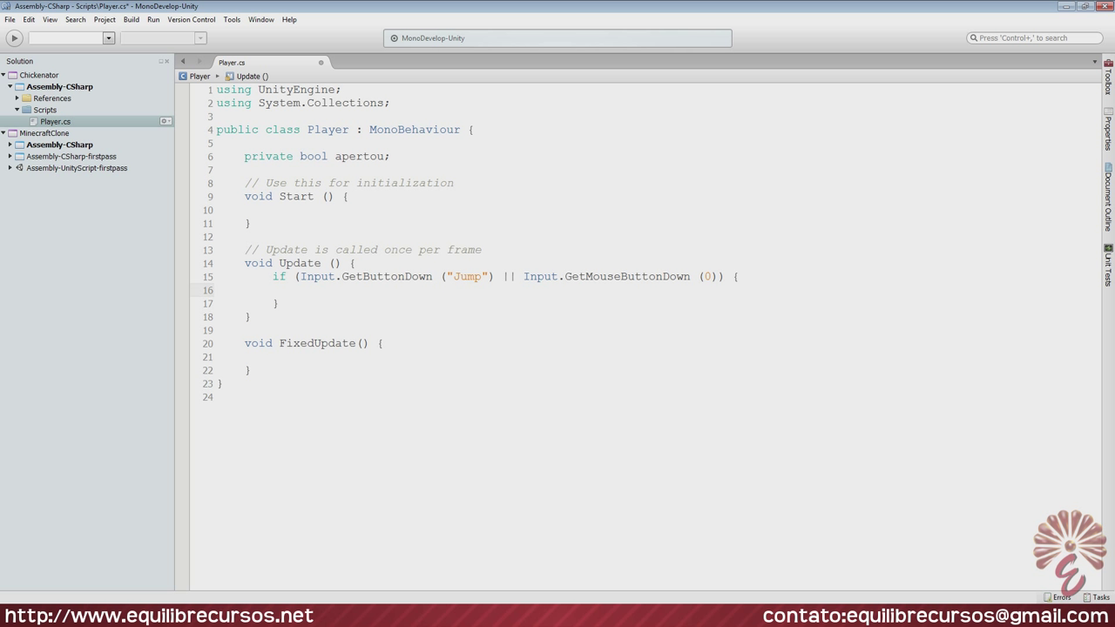
Write apertou = true; in the if body and initialise the apertou field to false
type("aepr")
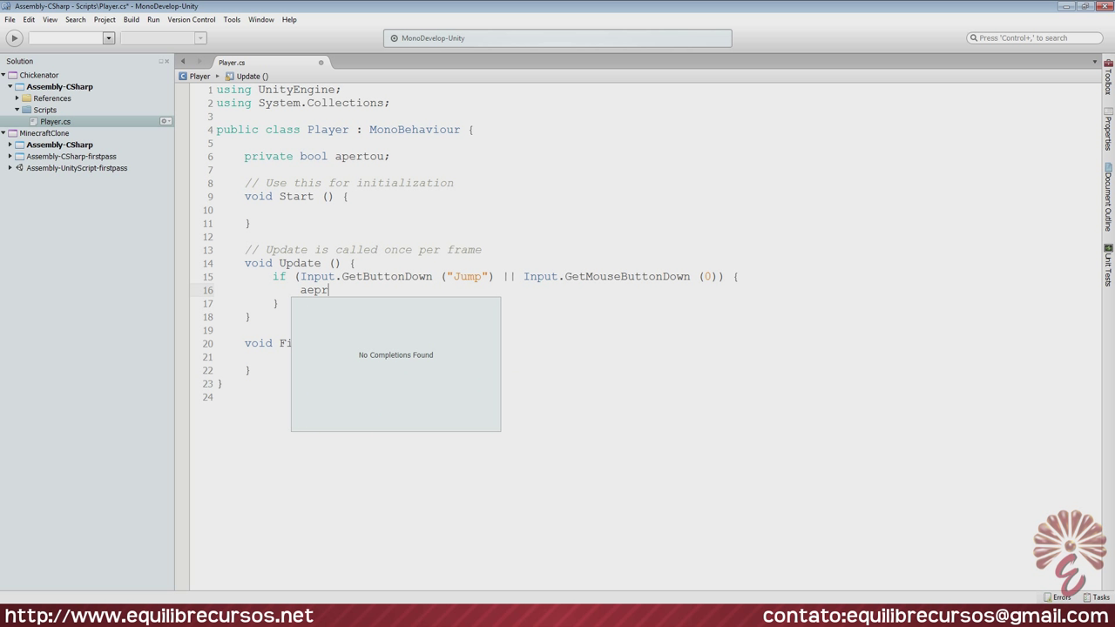
type("tou")
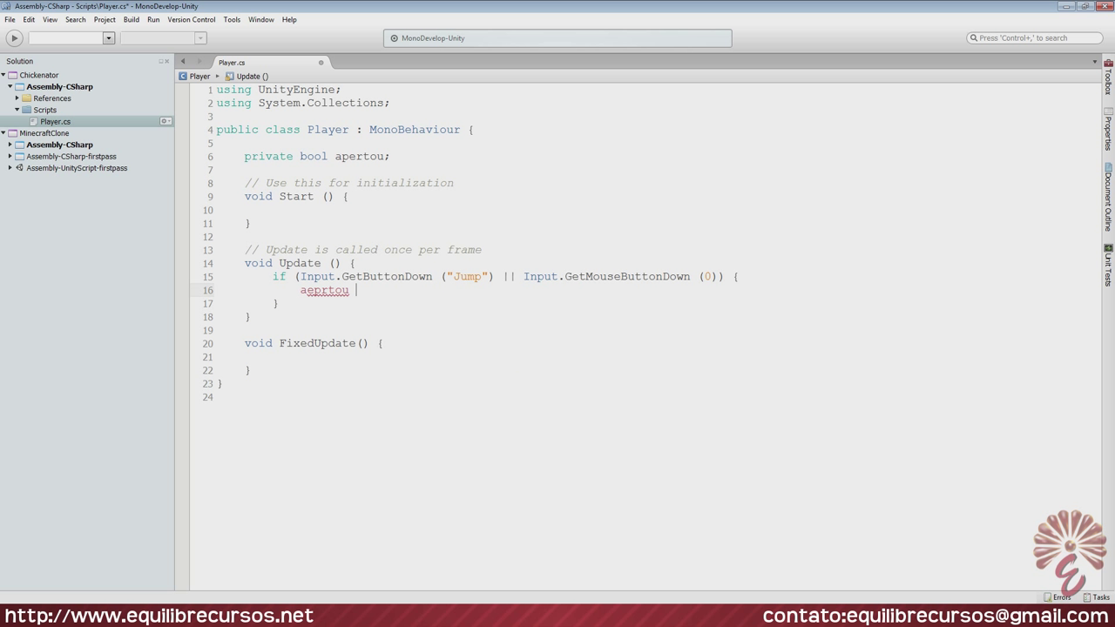
type(" =")
key("BackSpace")
key("BackSpace")
key("BackSpace")
key("BackSpace")
key("BackSpace")
key("BackSpace")
key("BackSpace")
type("pertou = ")
type("true;")
left_click(409, 157)
key("Left")
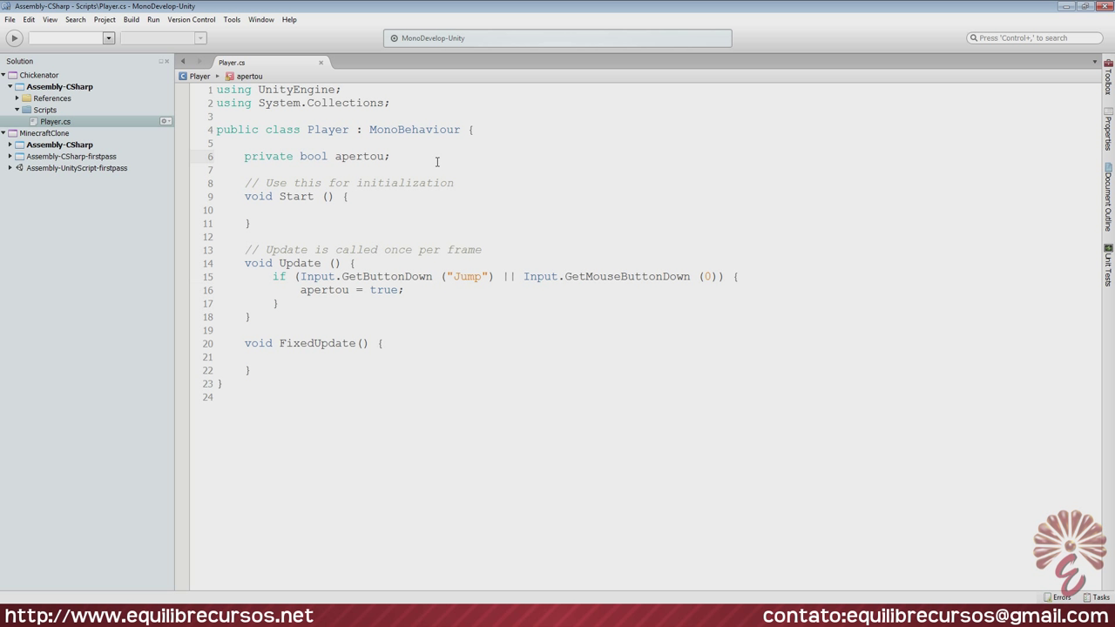
type("= false")
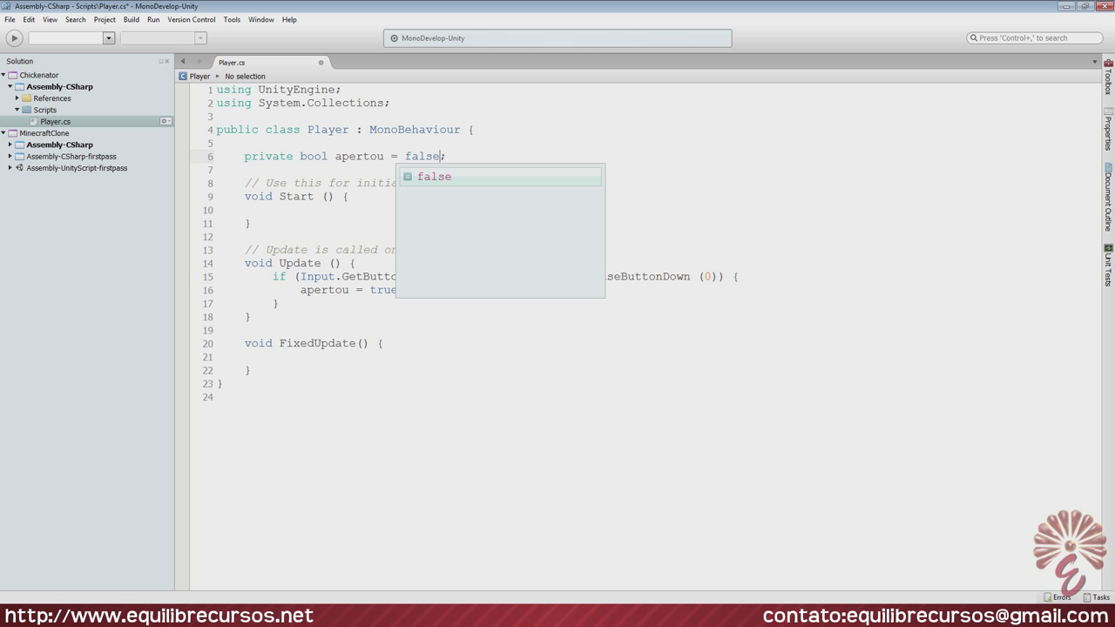
key("Escape")
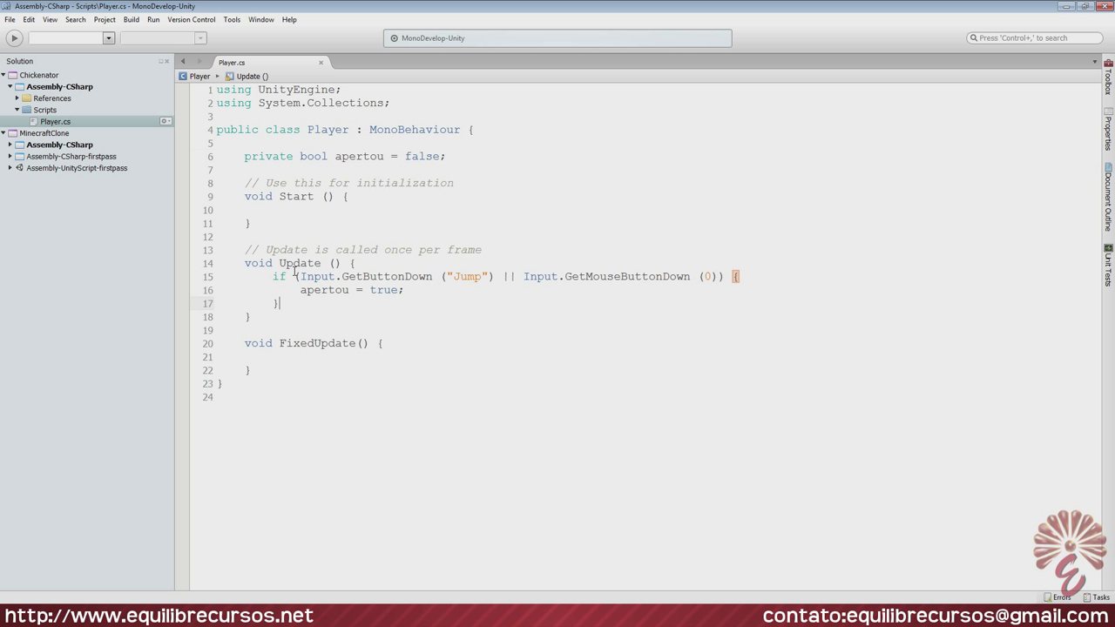
Add a copied line apertou = false; after the if block's closing brace
left_click_drag(273, 276, 553, 289)
left_click(422, 294)
left_click_drag(303, 290, 416, 291)
key("ctrl+c")
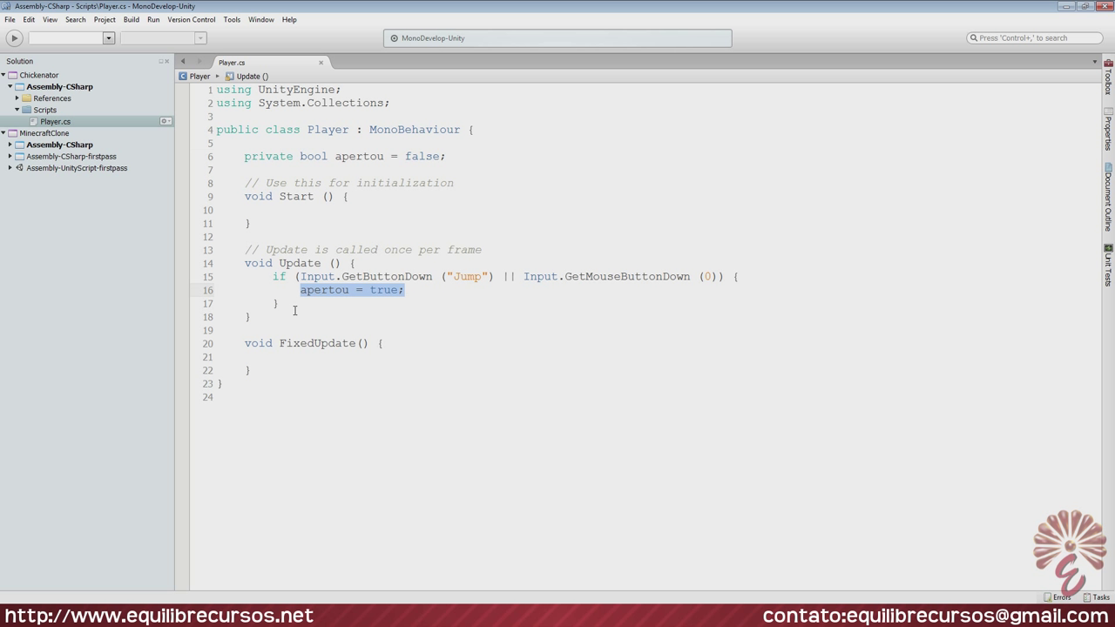
left_click(297, 306)
key("Return")
key("ctrl+v")
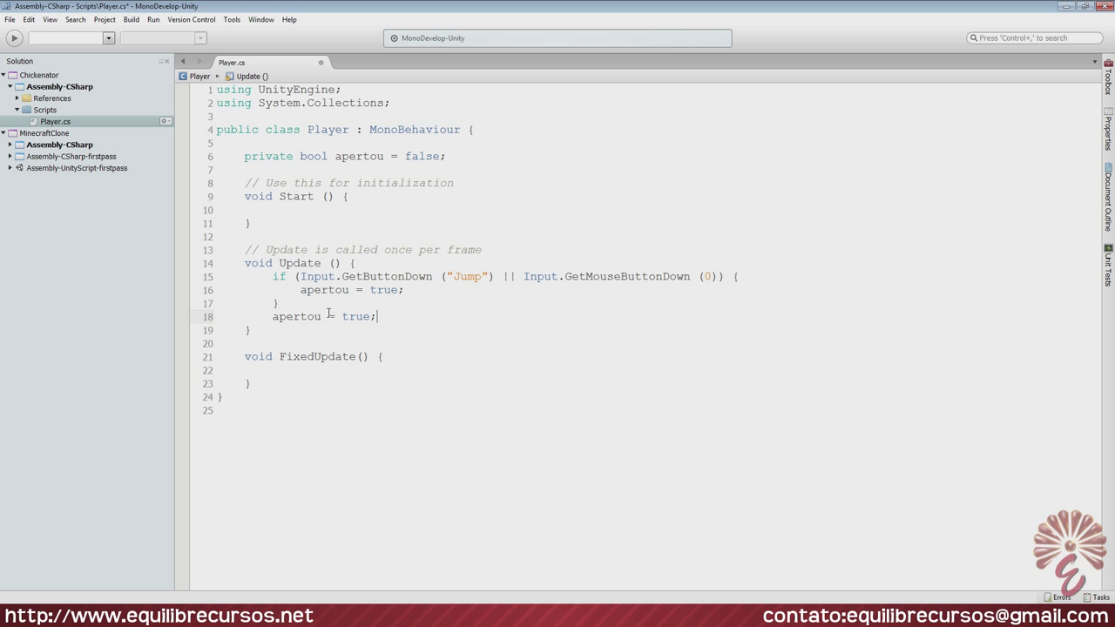
double_click(352, 315)
type("false")
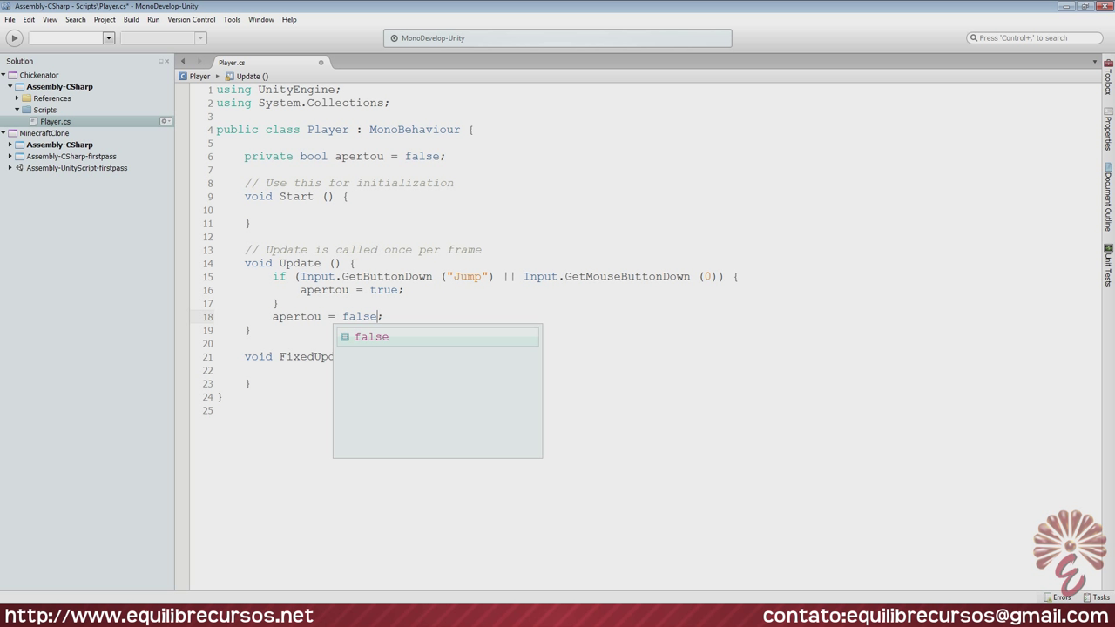
key("Escape")
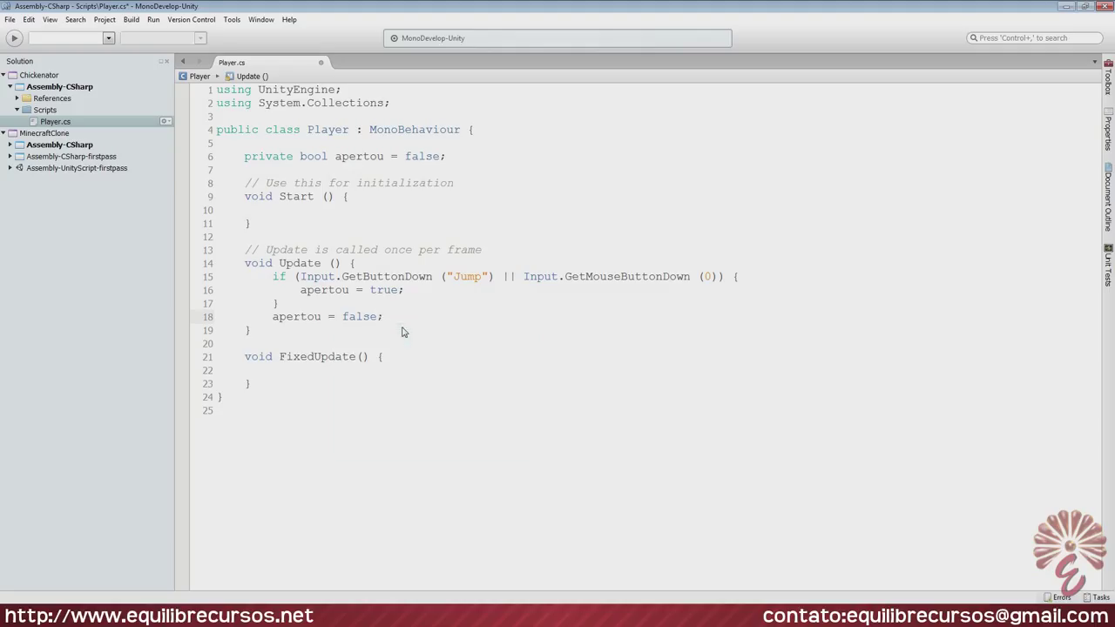
Make that line an else branch by adding else and indenting apertou = false;
left_click(287, 305)
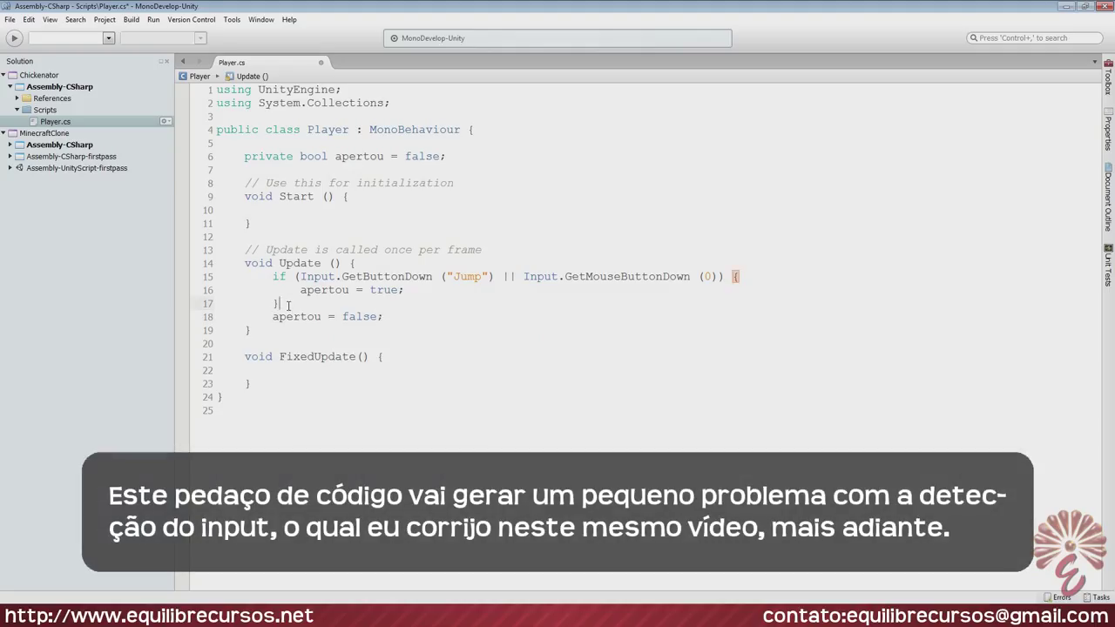
type("else")
key("Escape")
key("Down")
key("Home")
key("Tab")
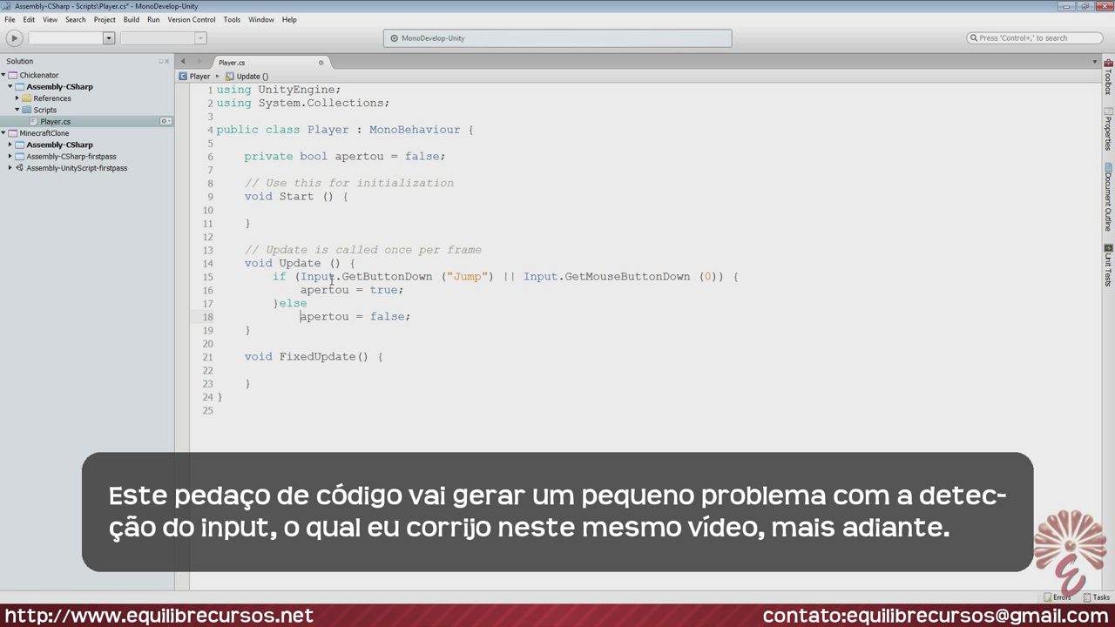
left_click(322, 371)
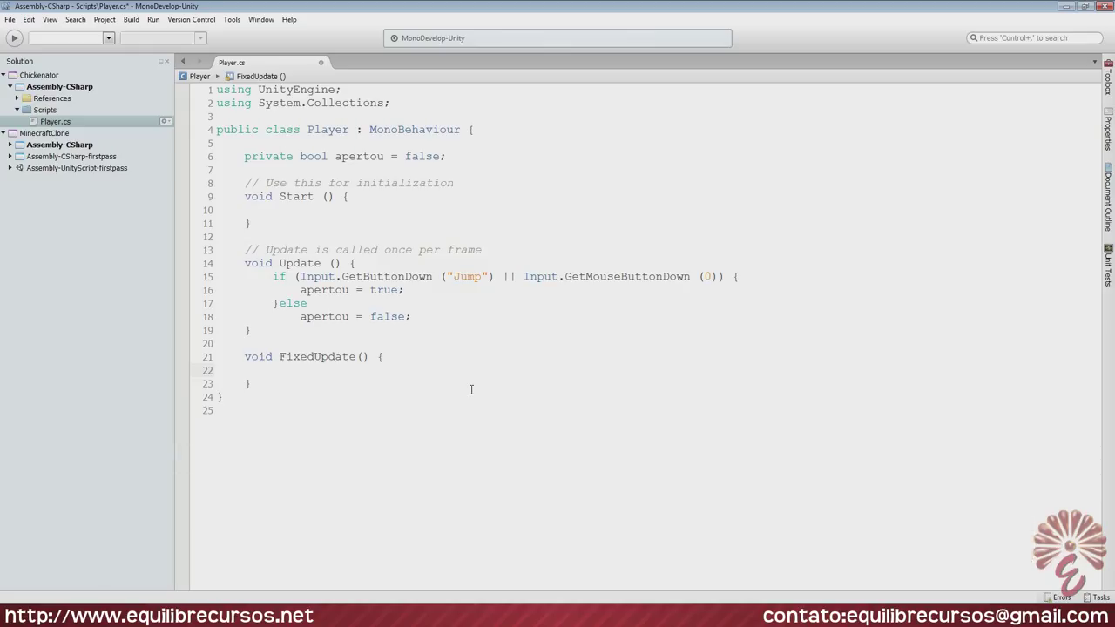
Write an if (apertou) block with an opening brace in FixedUpdate, dropping the == true comparison
type("if (ap")
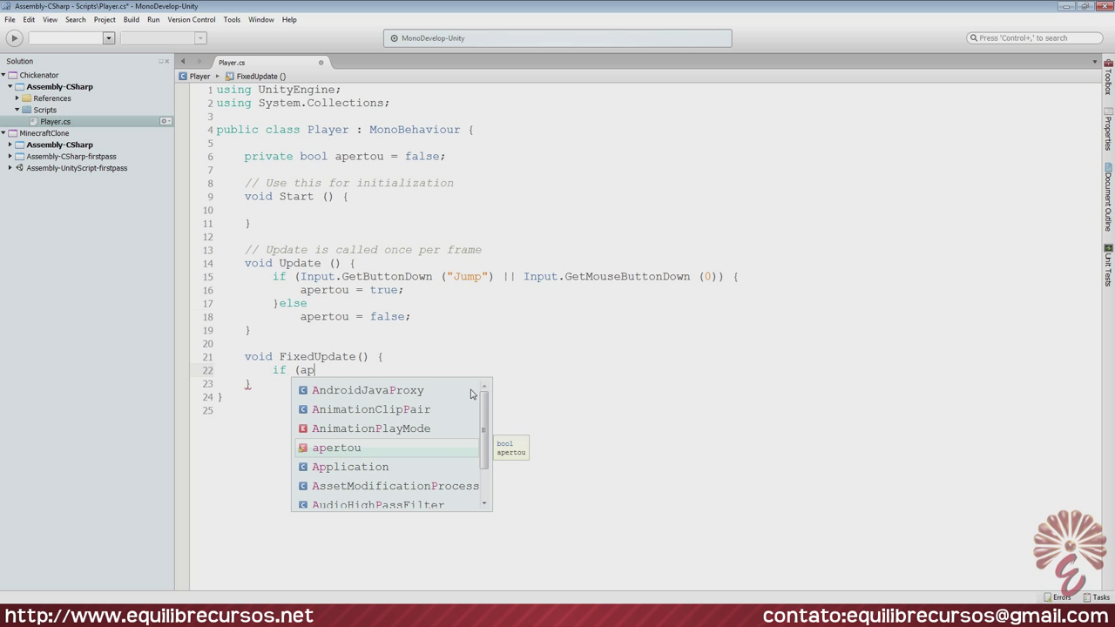
type("ertou)")
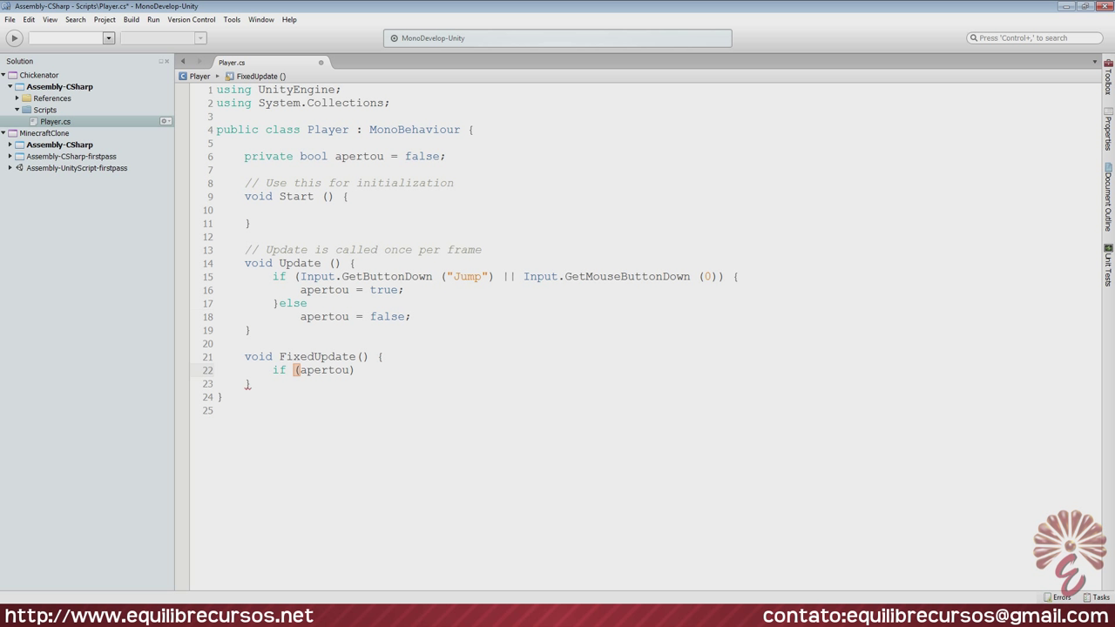
type(" == true")
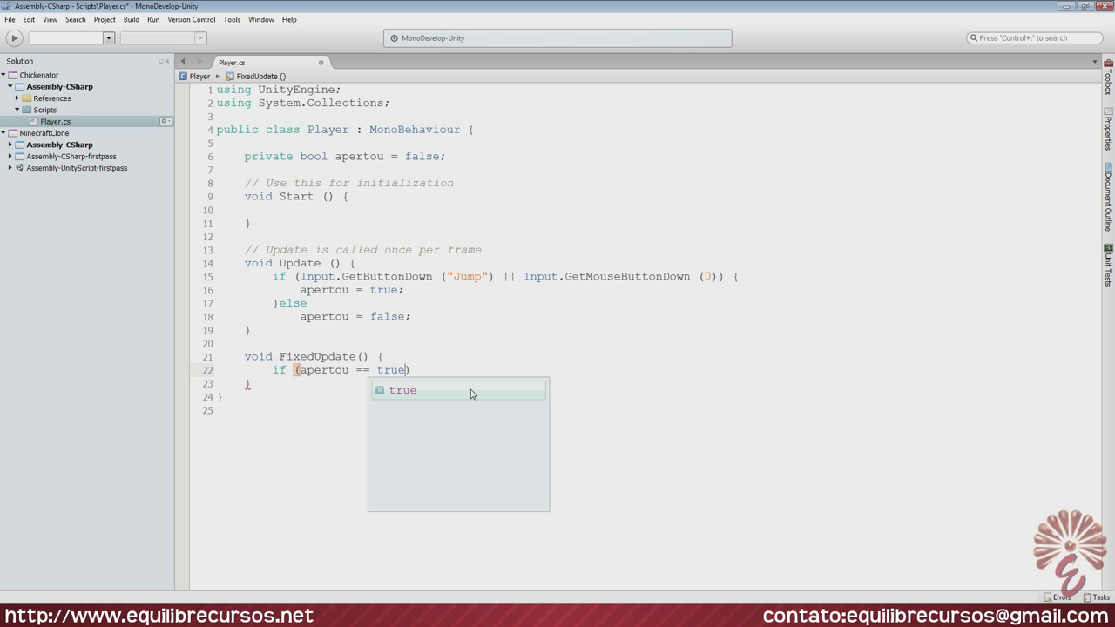
key("BackSpace")
key("BackSpace")
key("BackSpace")
key("BackSpace")
key("BackSpace")
key("BackSpace")
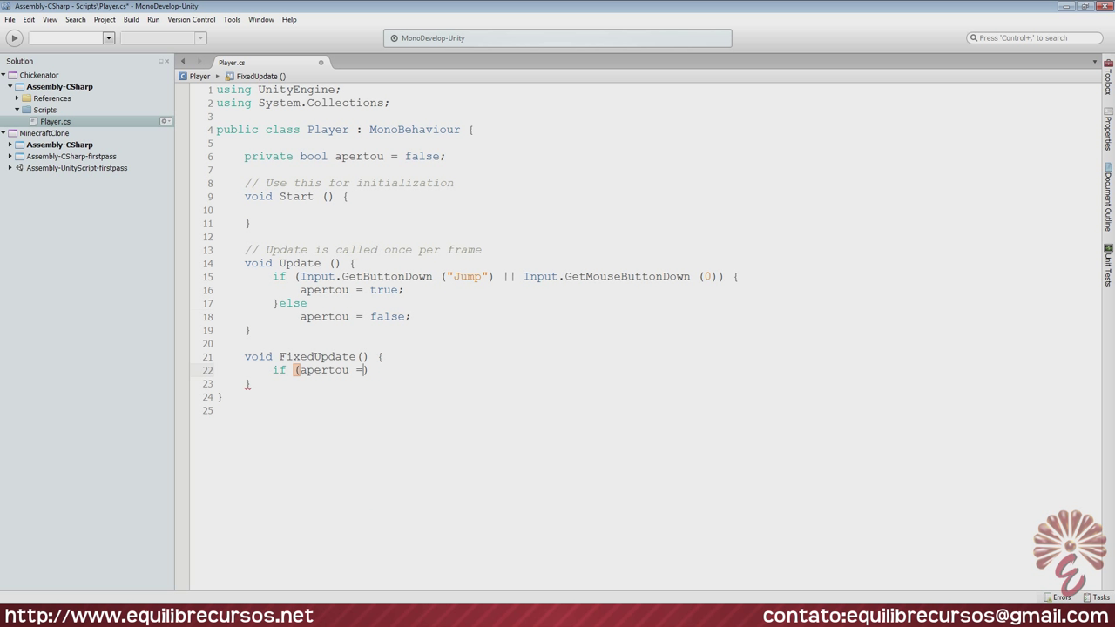
key("BackSpace")
key("BackSpace")
key("Return")
type("{")
key("Return")
type("r")
key("BackSpace")
Inside the if block write rigidbody2D.velocity = new Vector2(0, pulo); and save Player.cs
type("rigi")
key("Down")
key("Down")
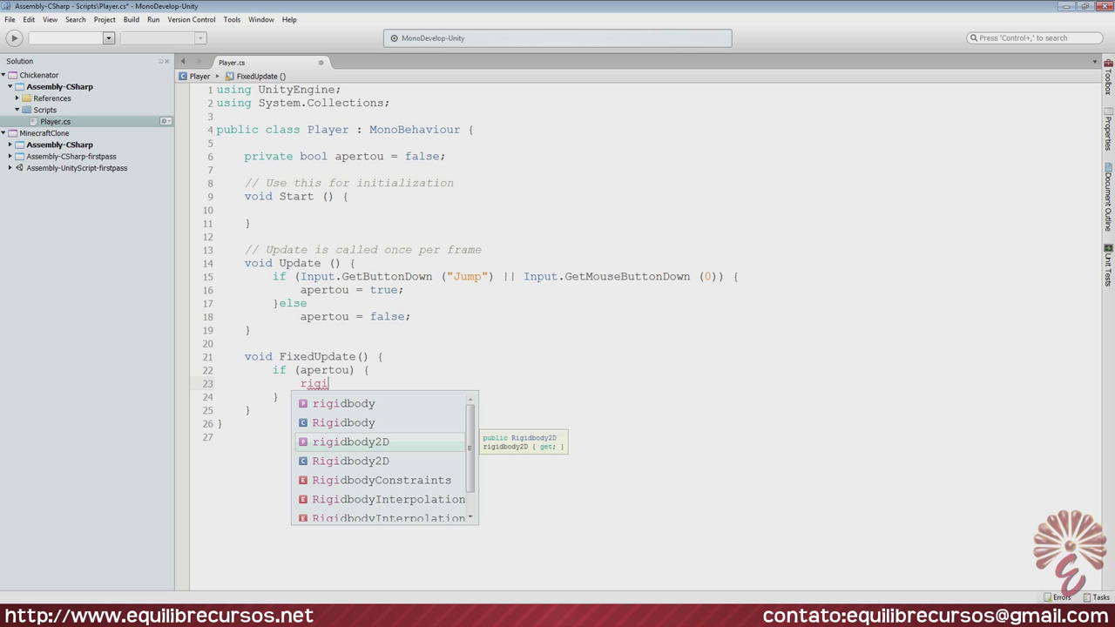
key("Return")
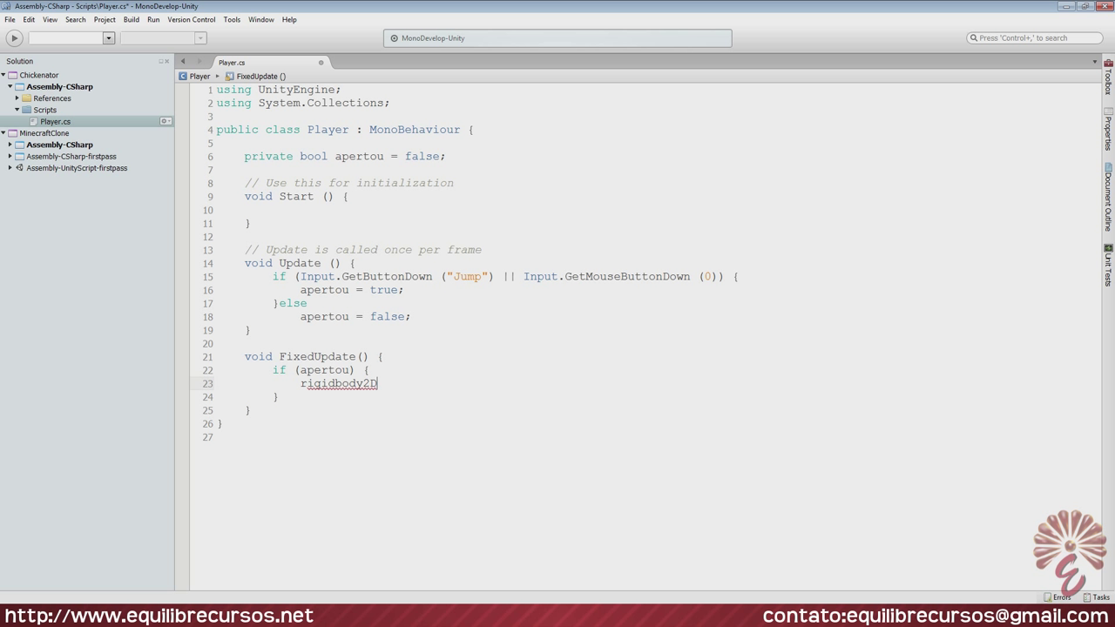
type(".")
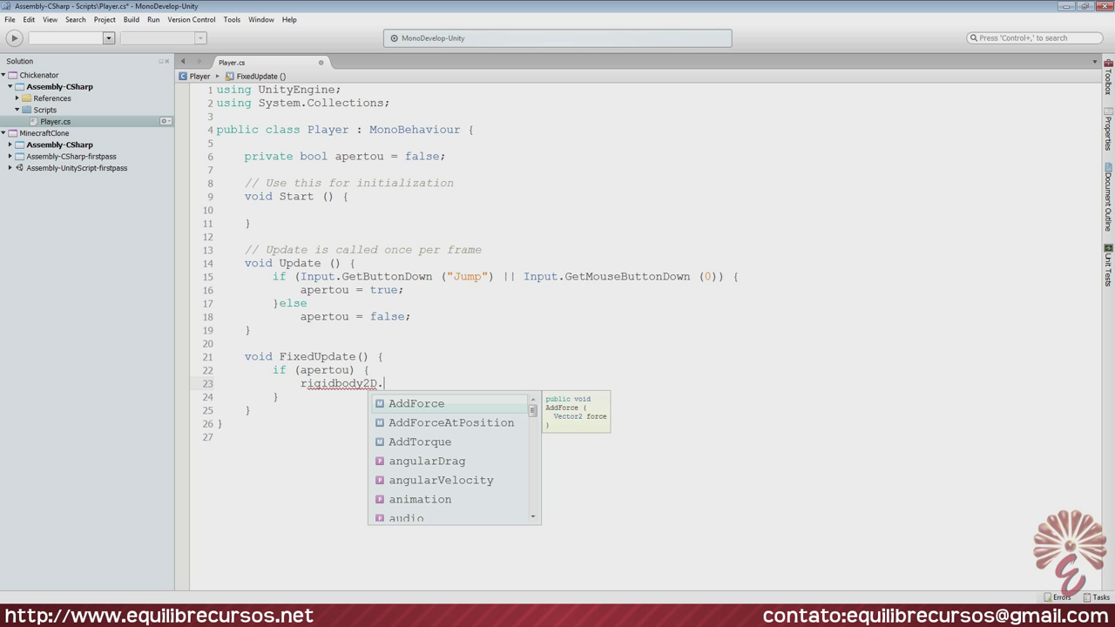
type("v")
key("Return")
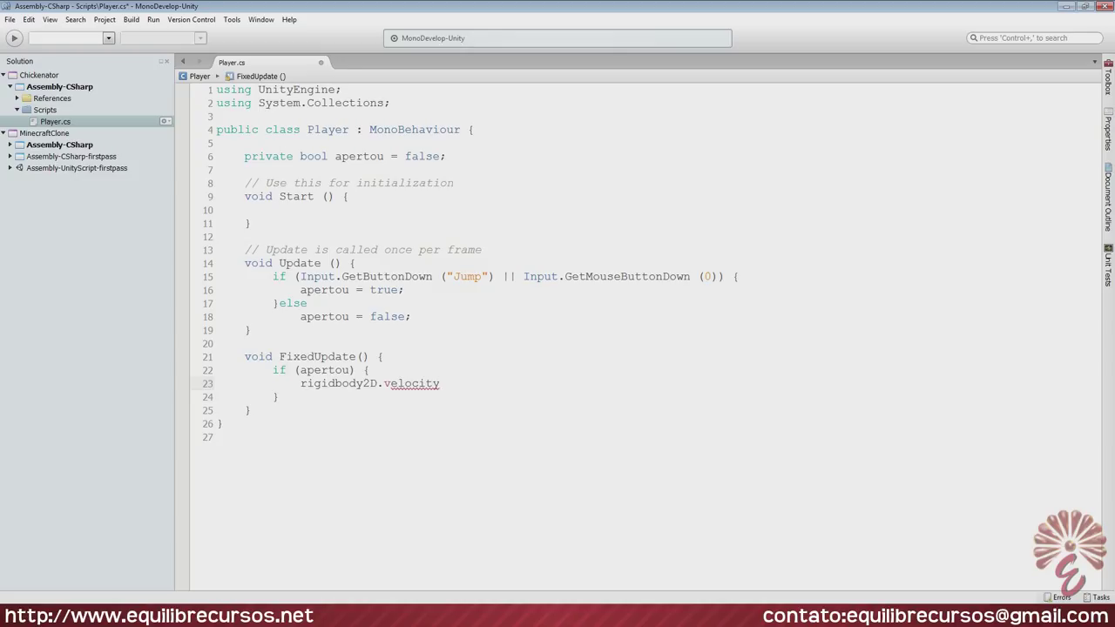
type(" = ")
type("new V")
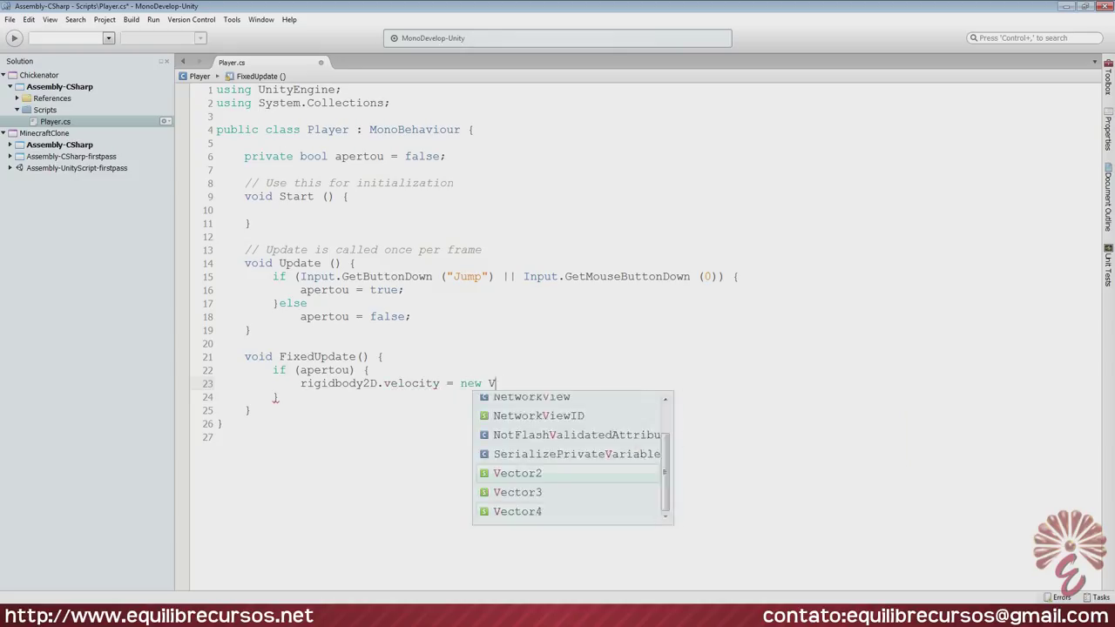
type("ector2")
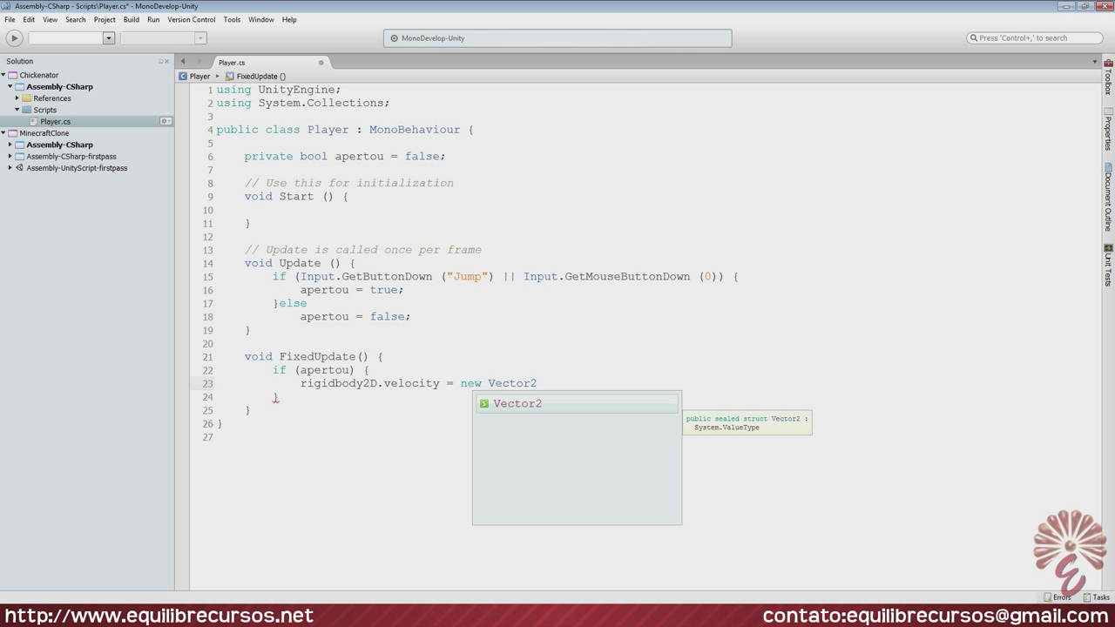
type("(")
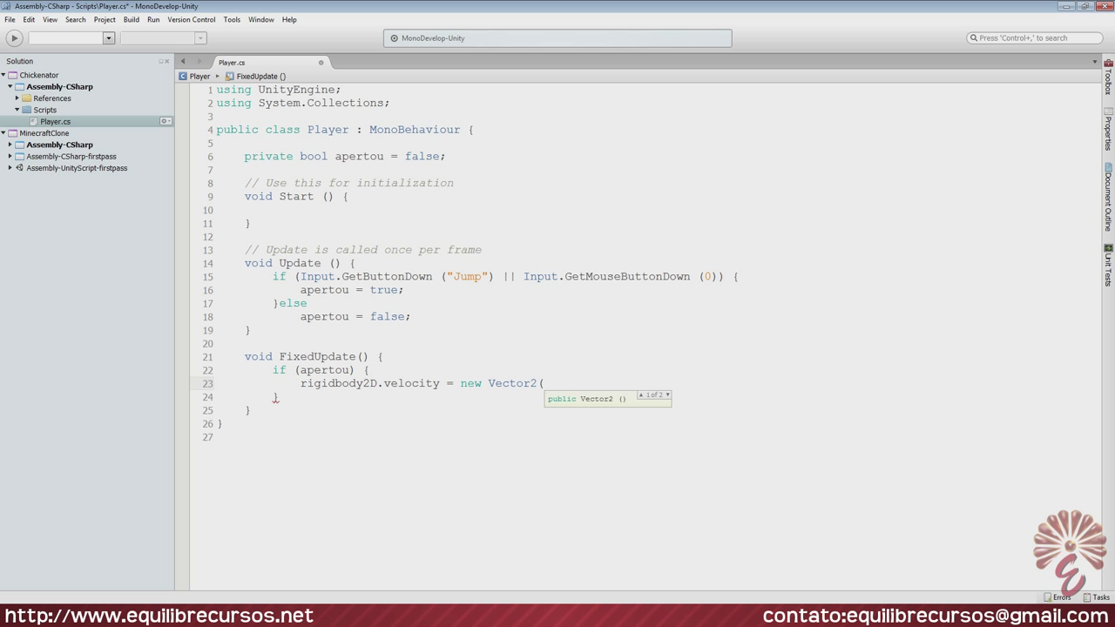
type("0")
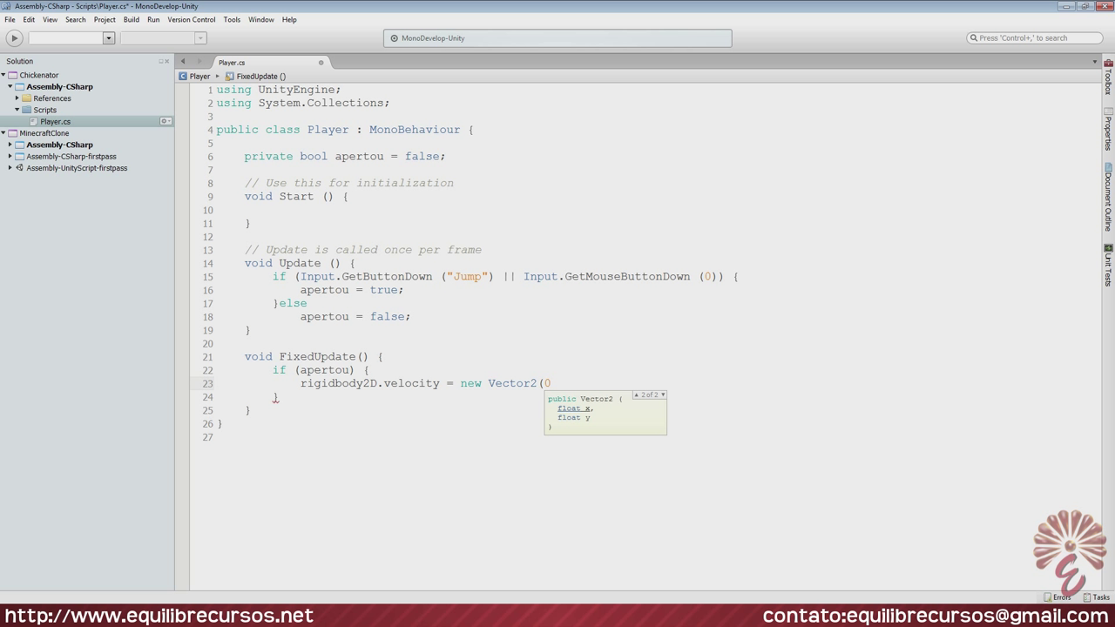
type(",")
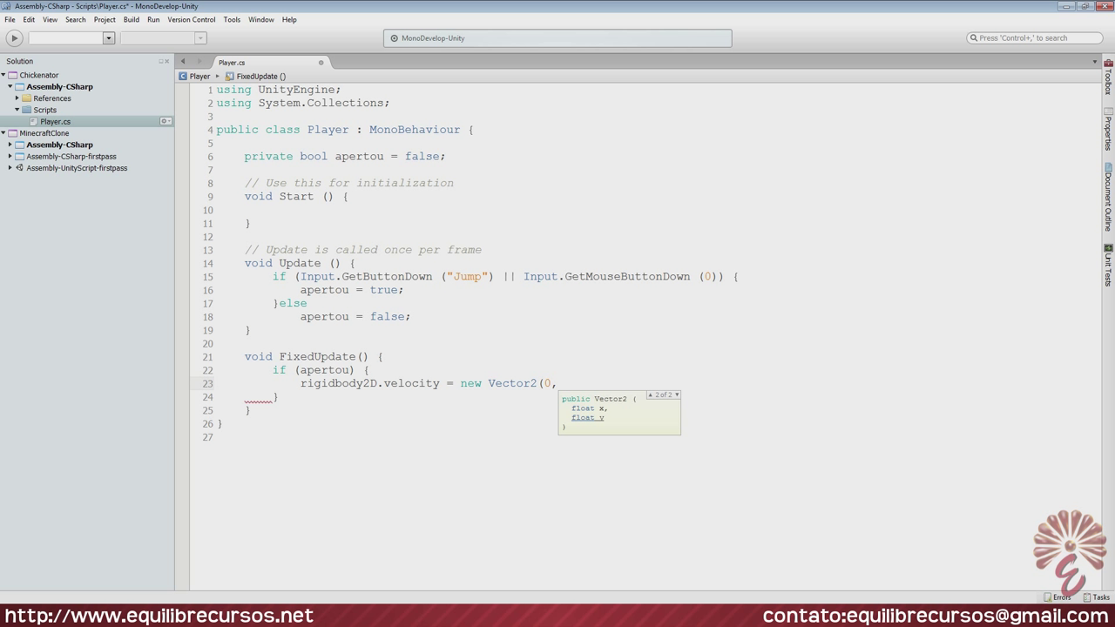
type(" pulo)")
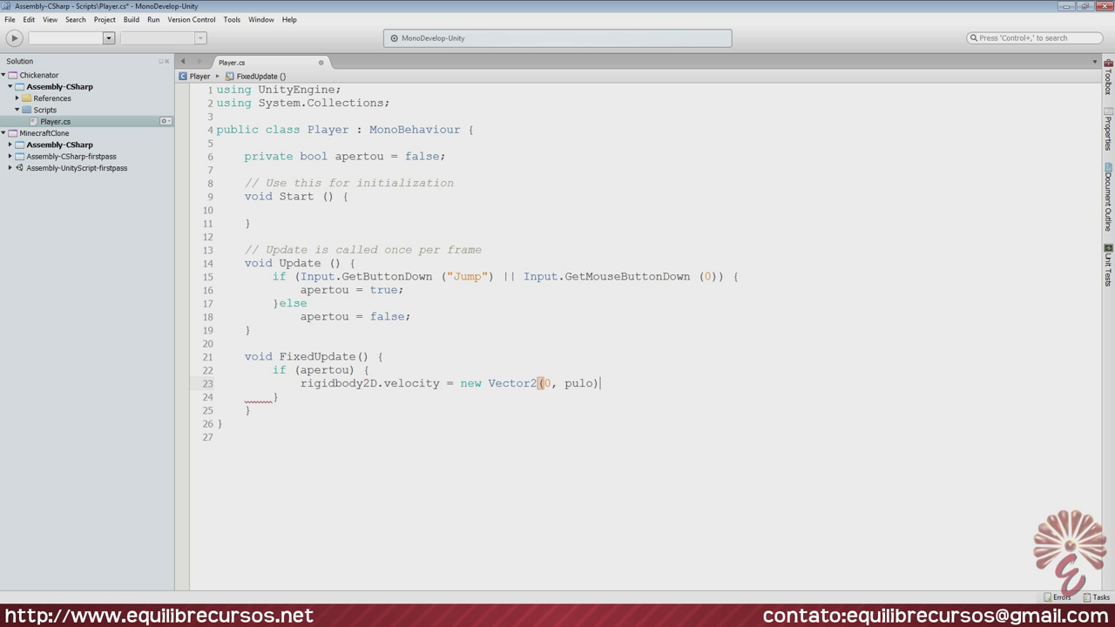
type(";")
key("ctrl+s")
double_click(583, 383)
Declare 'public float pulo;' on a new line above private bool apertou and save Player.cs
left_click(426, 156)
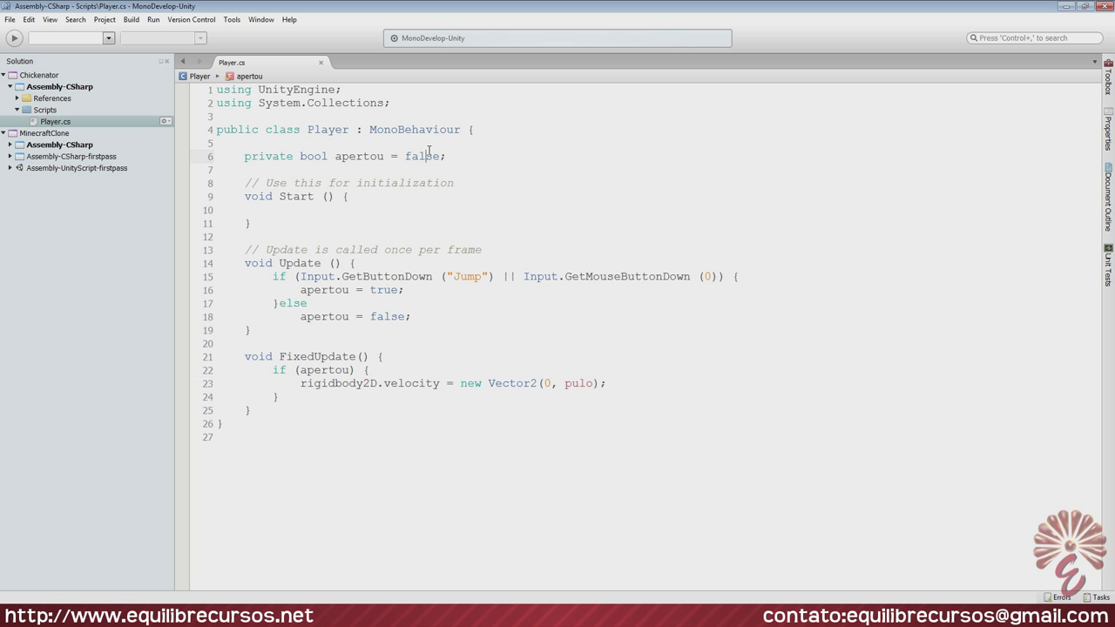
left_click(262, 144)
key("Return")
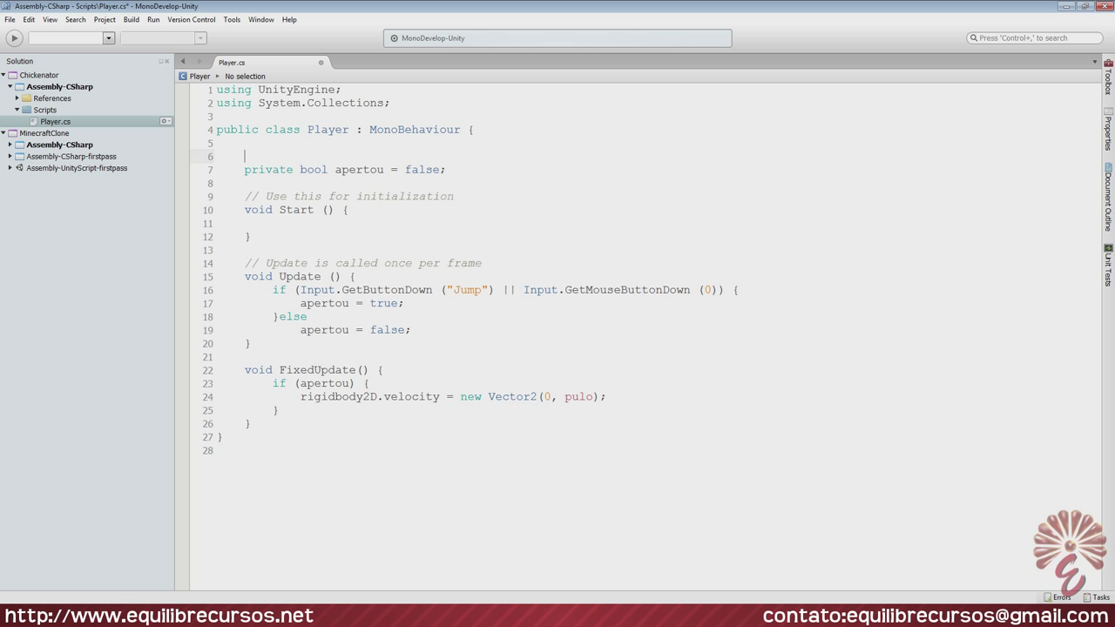
type("public ")
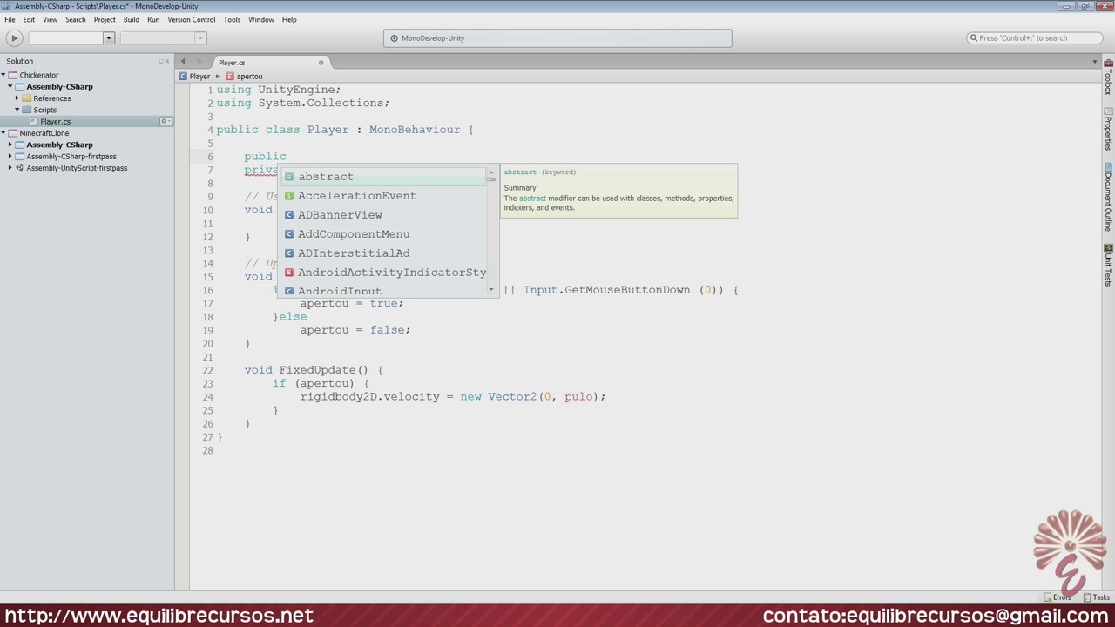
type("float pu")
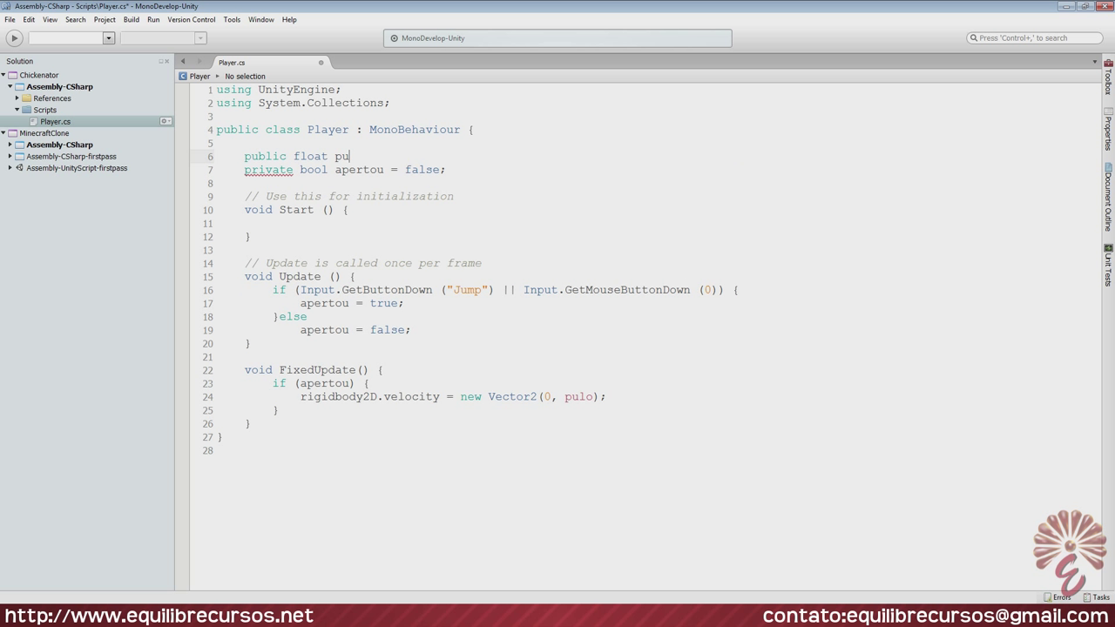
type("lo;")
key("ctrl+s")
Back in Unity, rename the bird object sprite_sheet_4 to Player in the Hierarchy
key("alt+Tab")
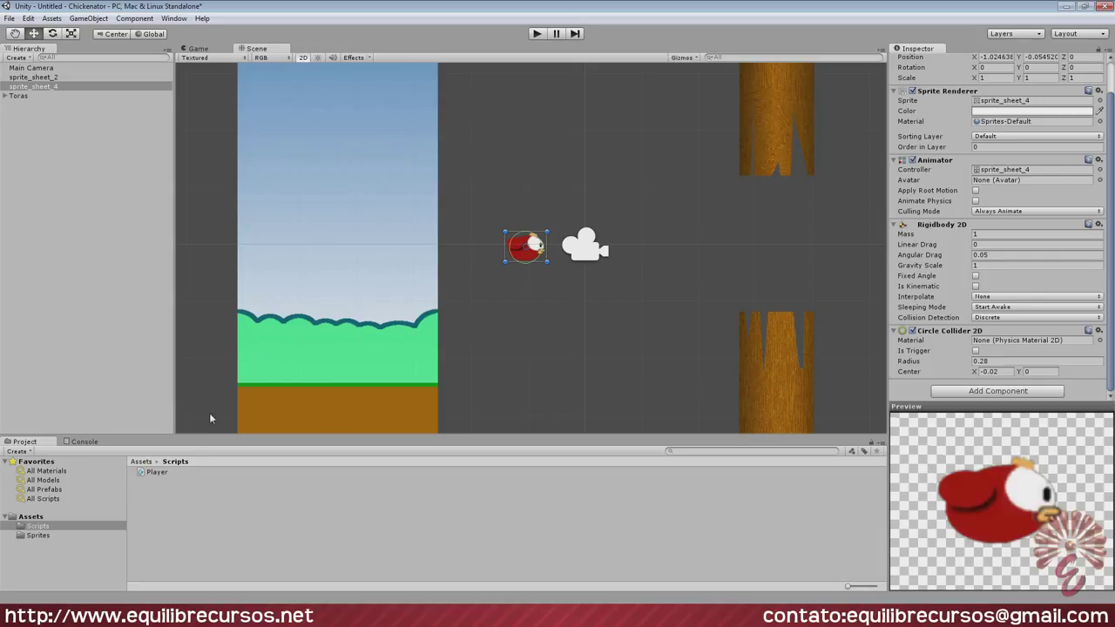
left_click(45, 79)
left_click(48, 88)
left_click(48, 87)
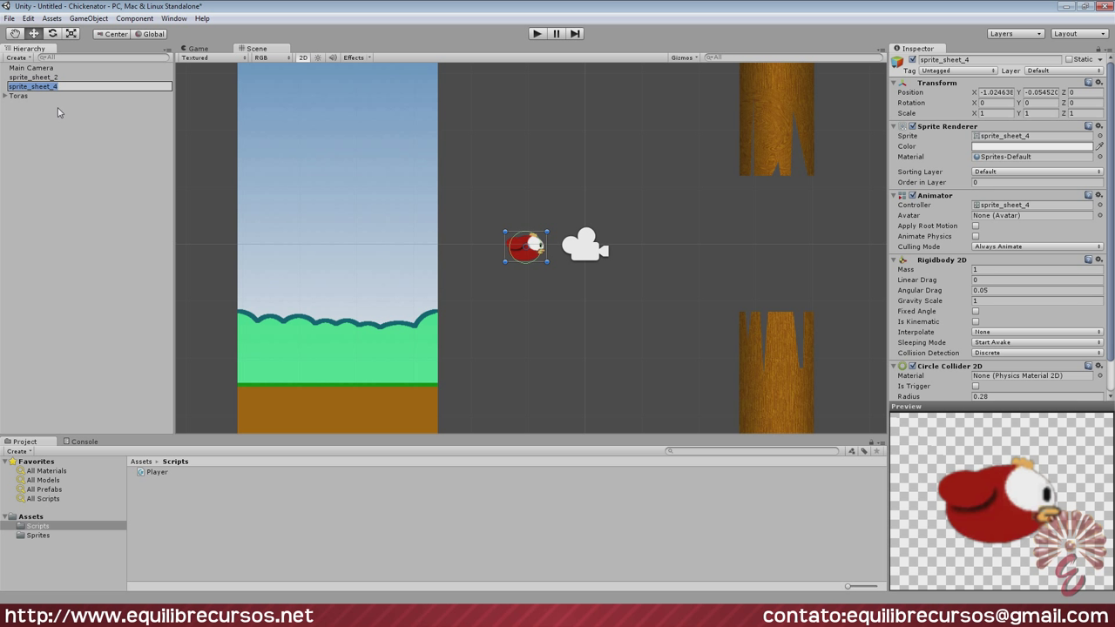
type("Pl")
type("ayer")
key("Return")
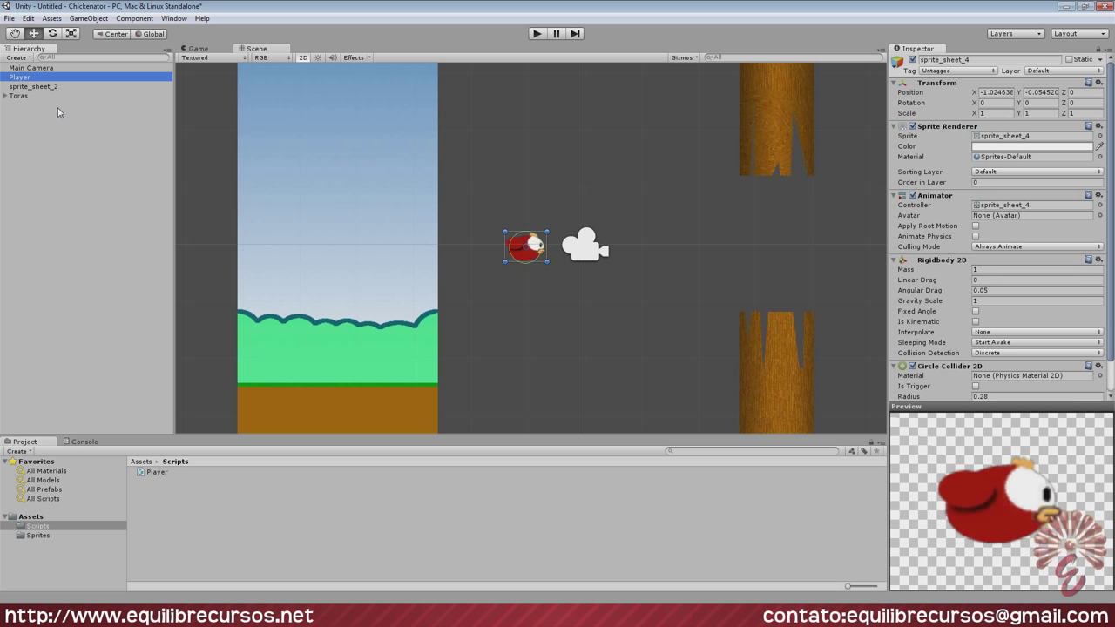
Attach the Player script from the Project panel to the Player object and check its Pulo field
left_click(158, 474)
left_click_drag(167, 478, 22, 78)
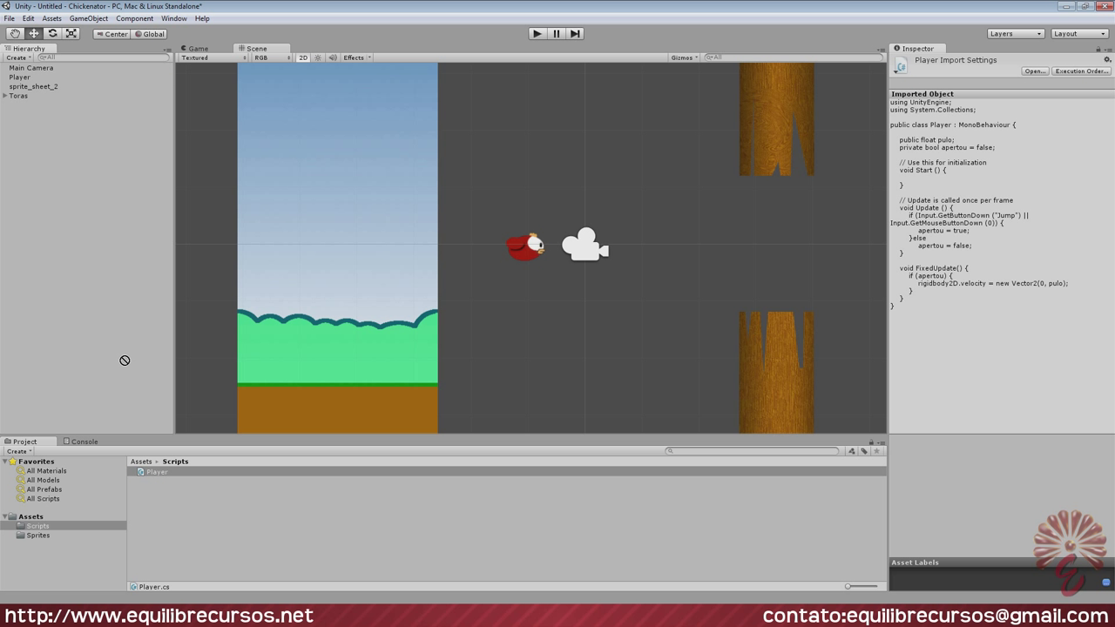
left_click(20, 77)
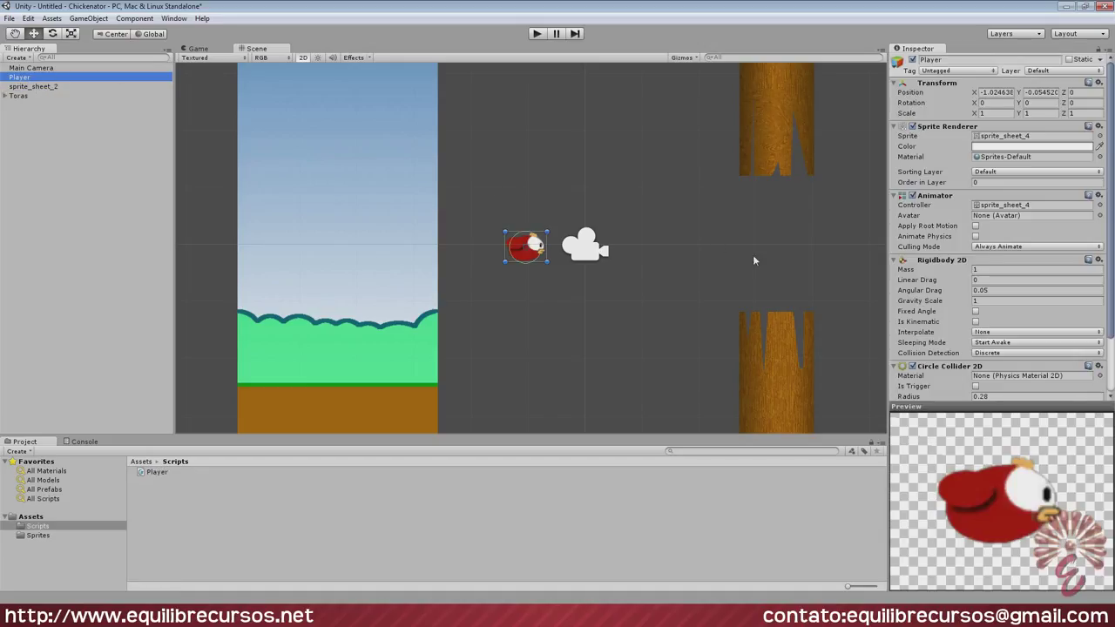
scroll(1001, 304, "down", 5)
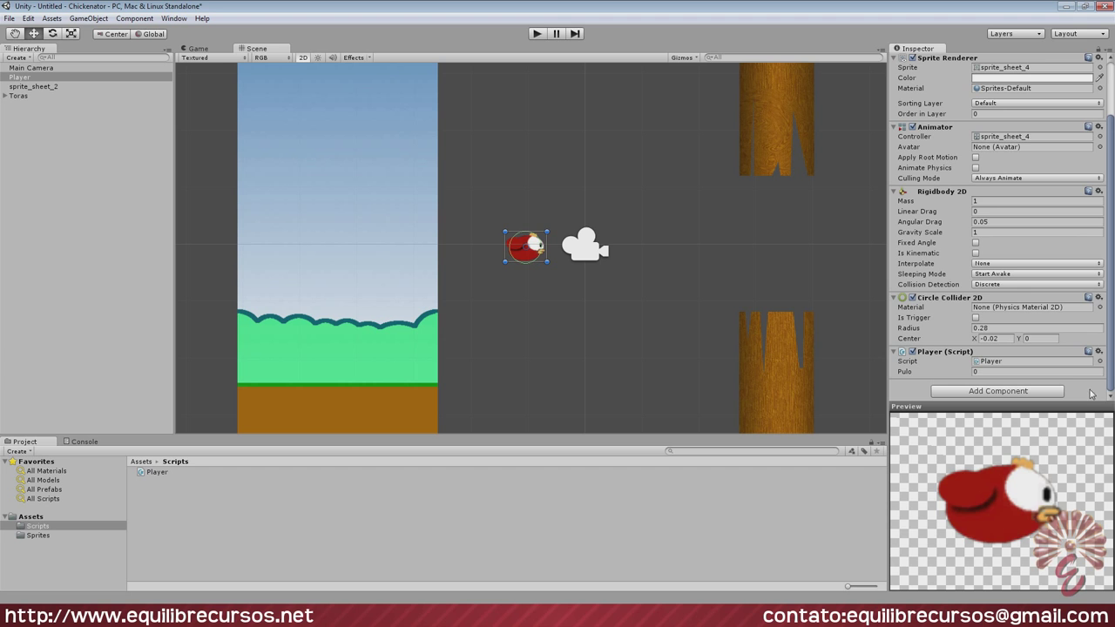
scroll(1088, 397, "up", 4)
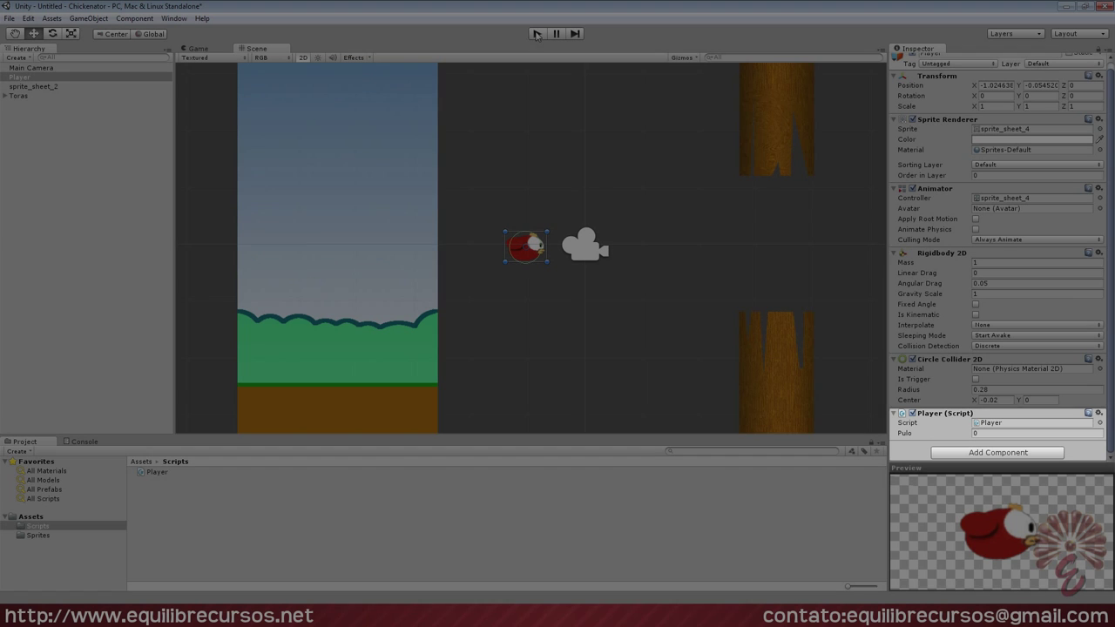
left_click(537, 35)
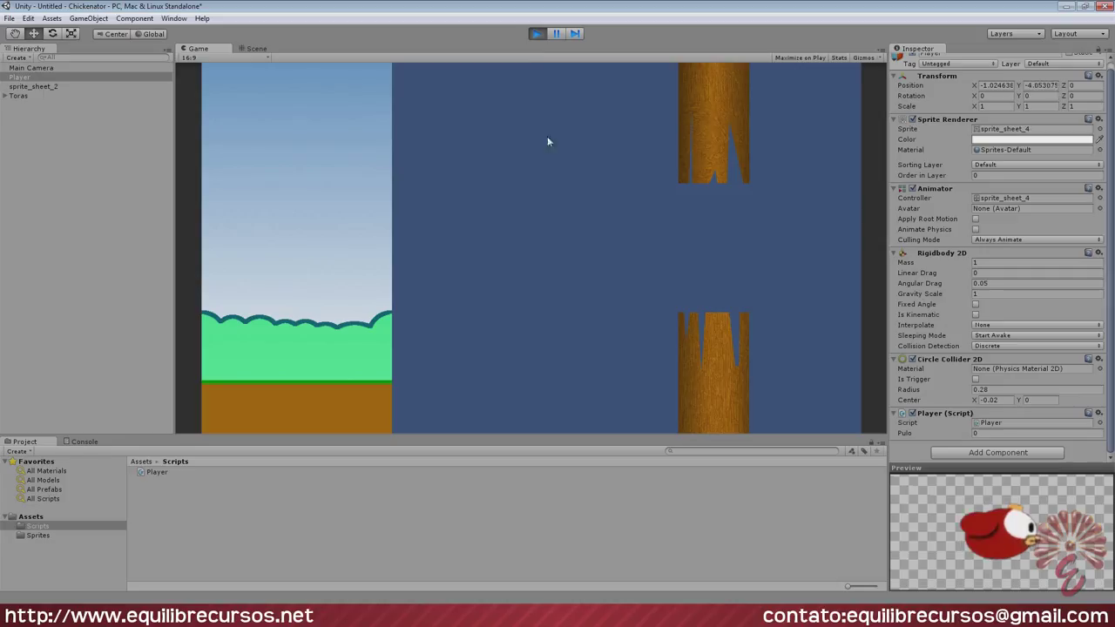
left_click(536, 33)
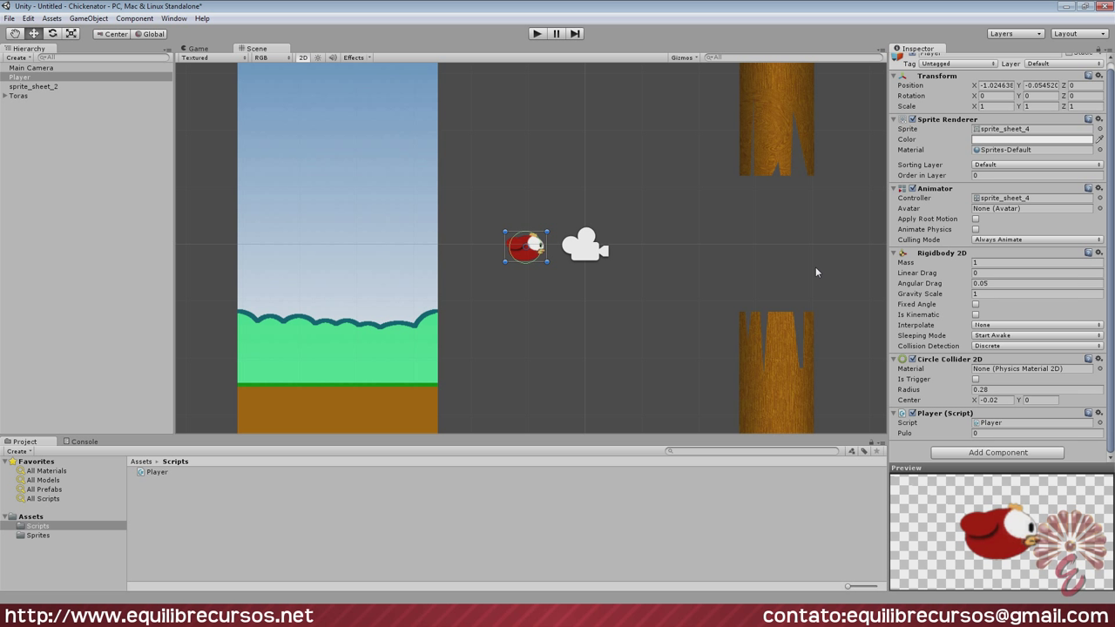
Set Pulo to 8 and playtest the bird's jumps by clicking in the Game view
left_click(1080, 433)
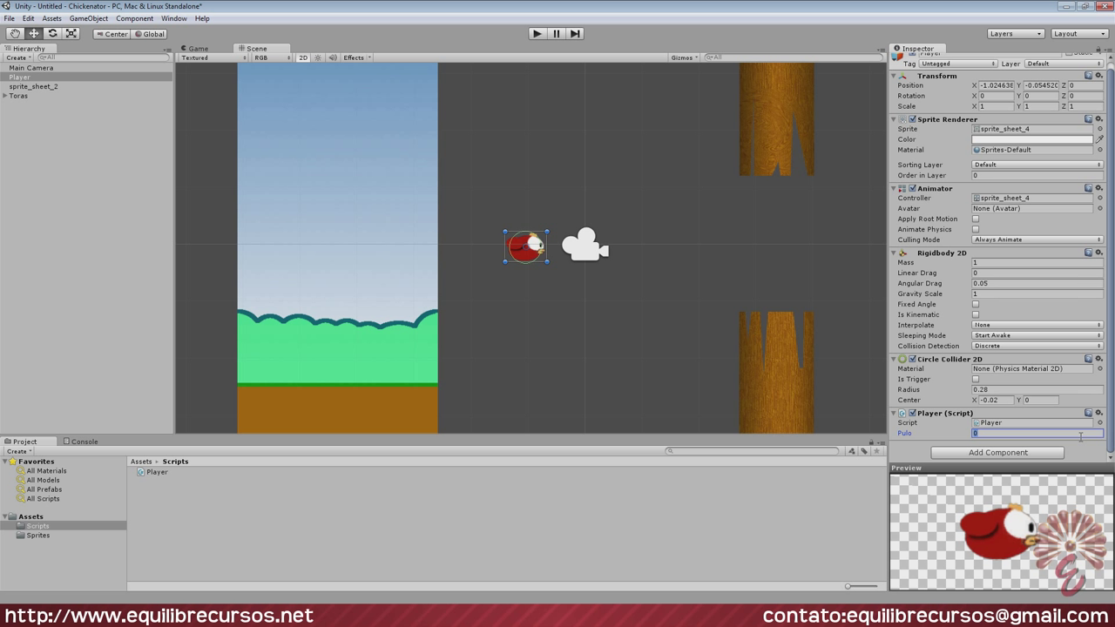
type("8")
left_click(535, 34)
left_click(580, 169)
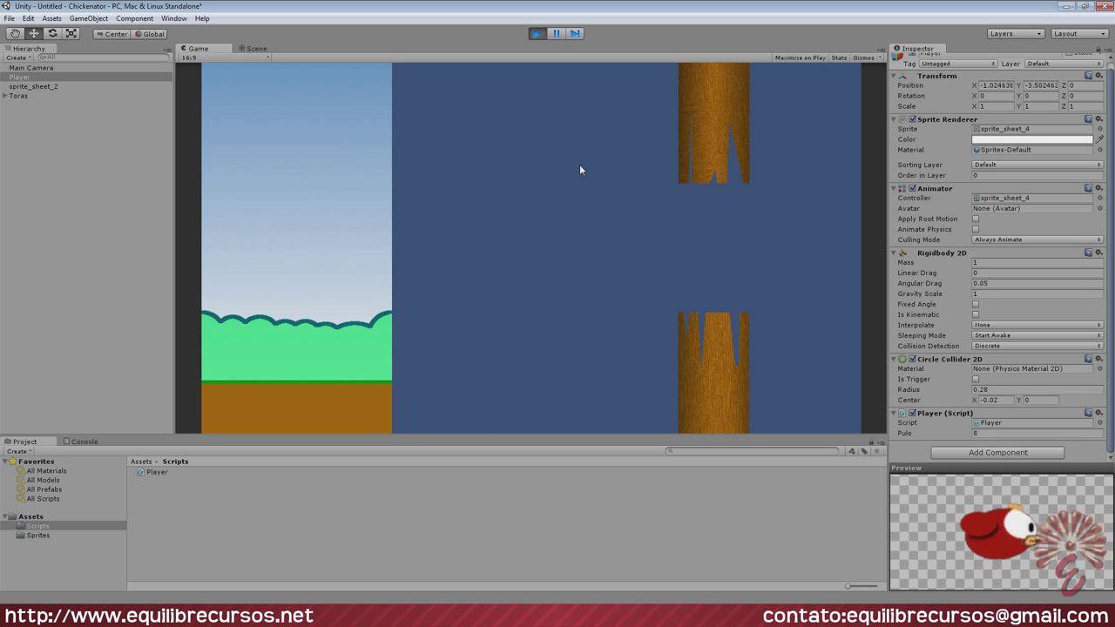
left_click(578, 172)
left_click(574, 179)
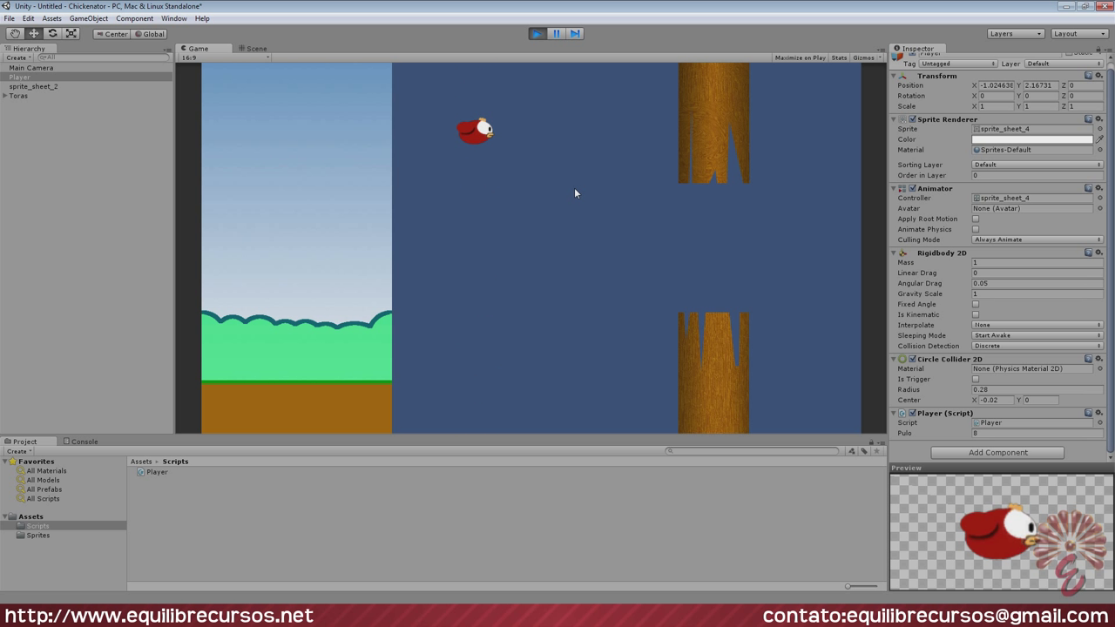
left_click(574, 192)
left_click(575, 193)
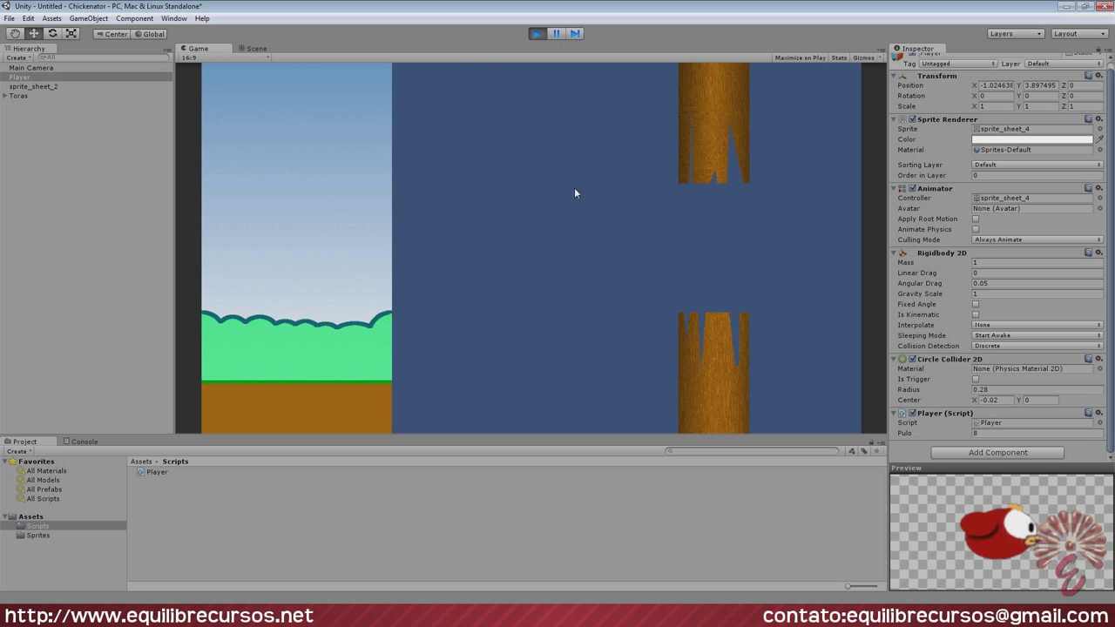
left_click(574, 192)
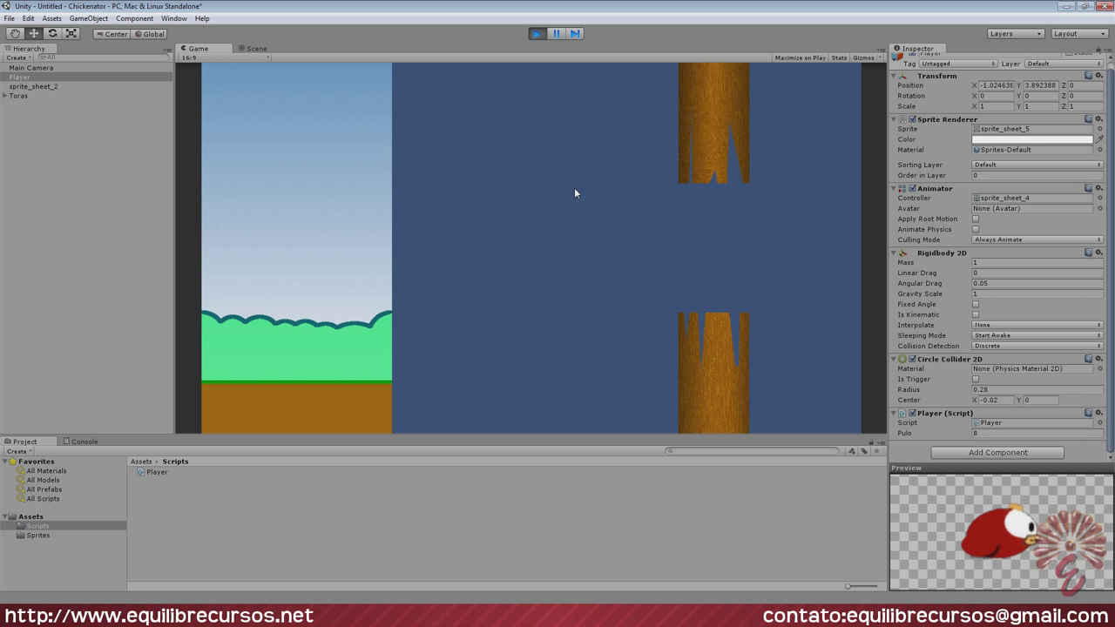
left_click(574, 192)
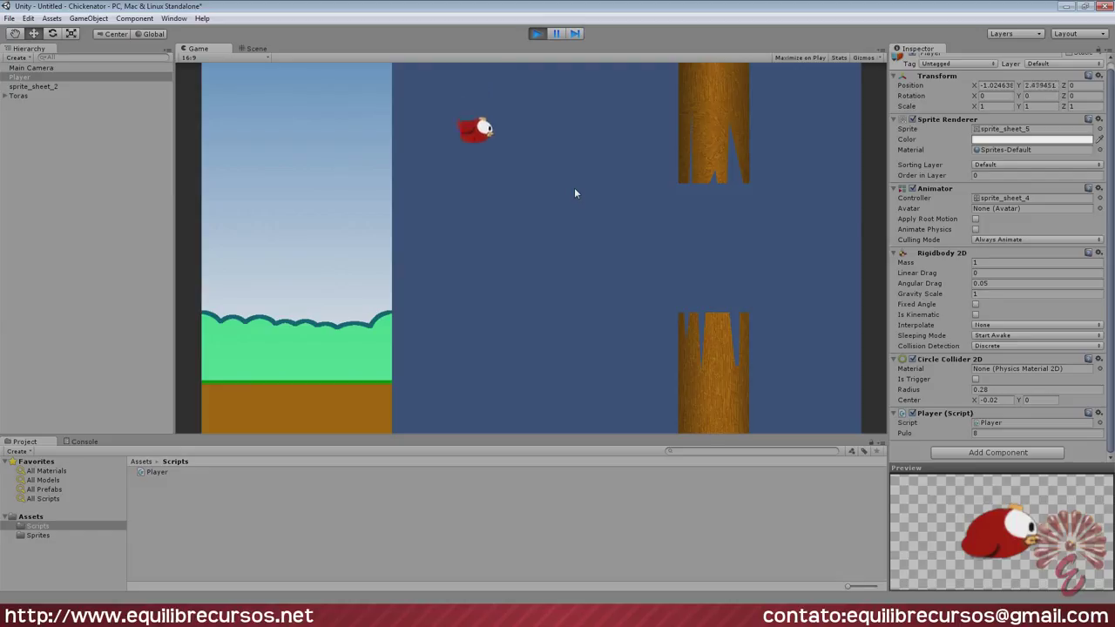
left_click(574, 193)
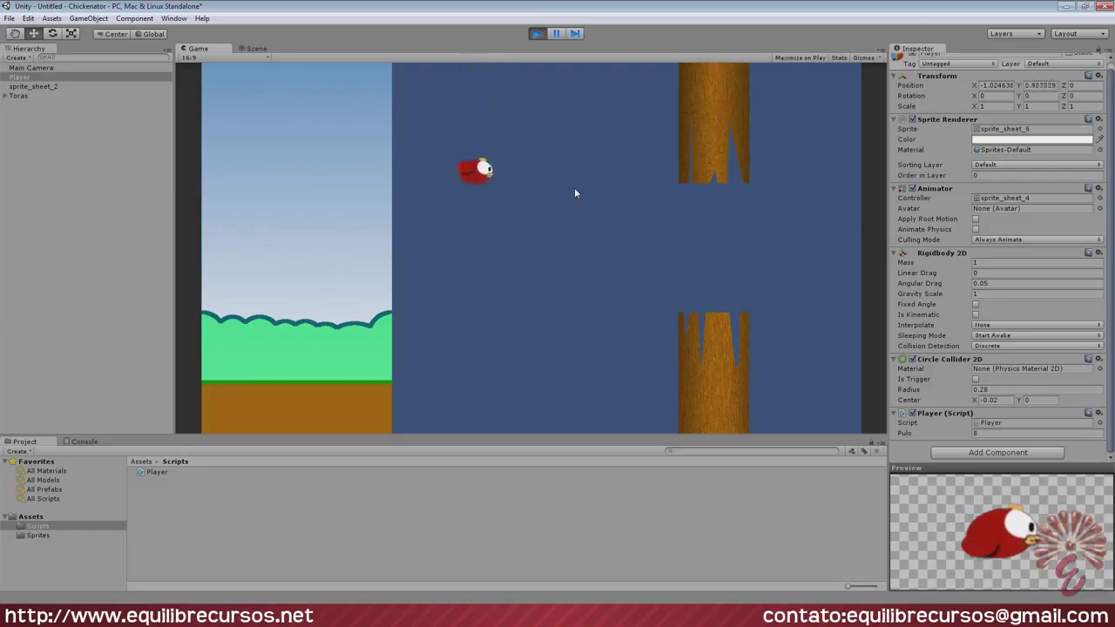
left_click(574, 192)
left_click(574, 193)
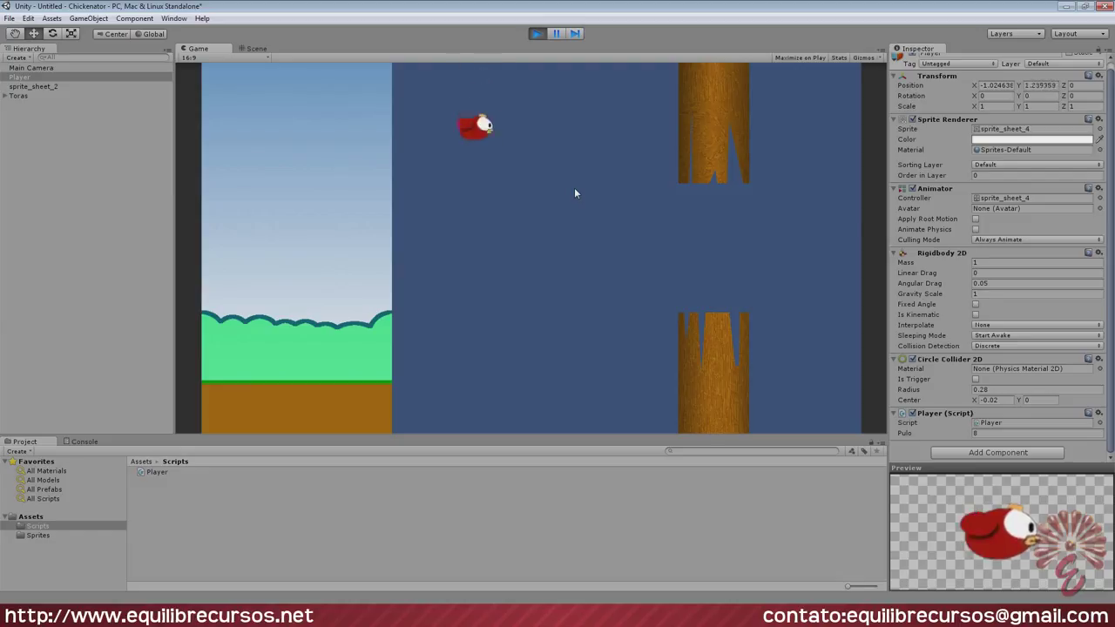
left_click(537, 33)
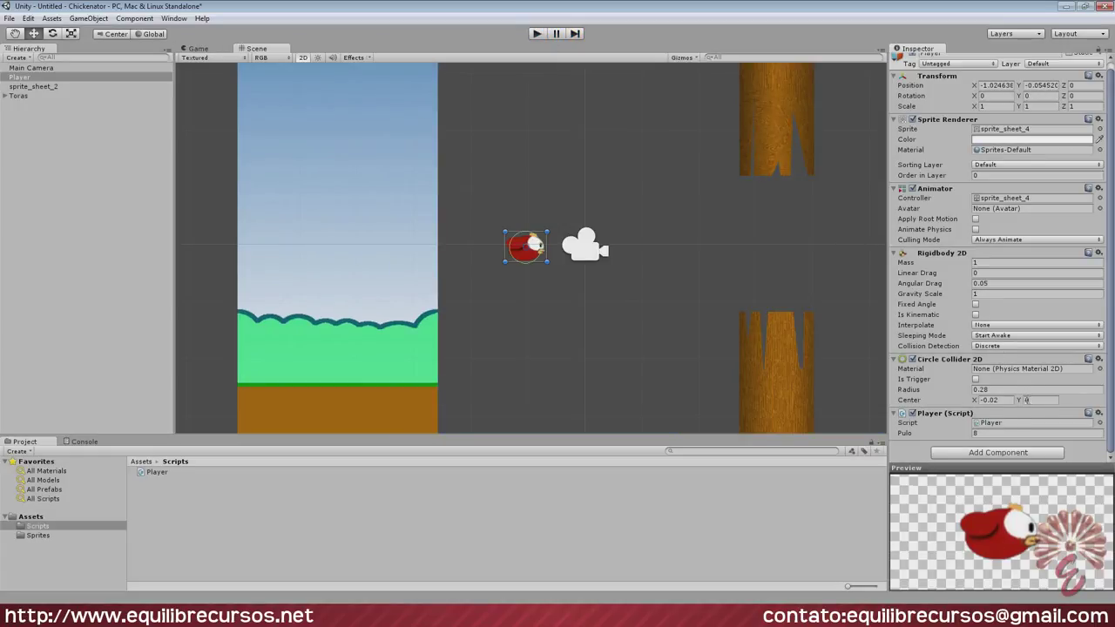
Change Pulo to 4 and playtest the jumps with the space bar
left_click(992, 433)
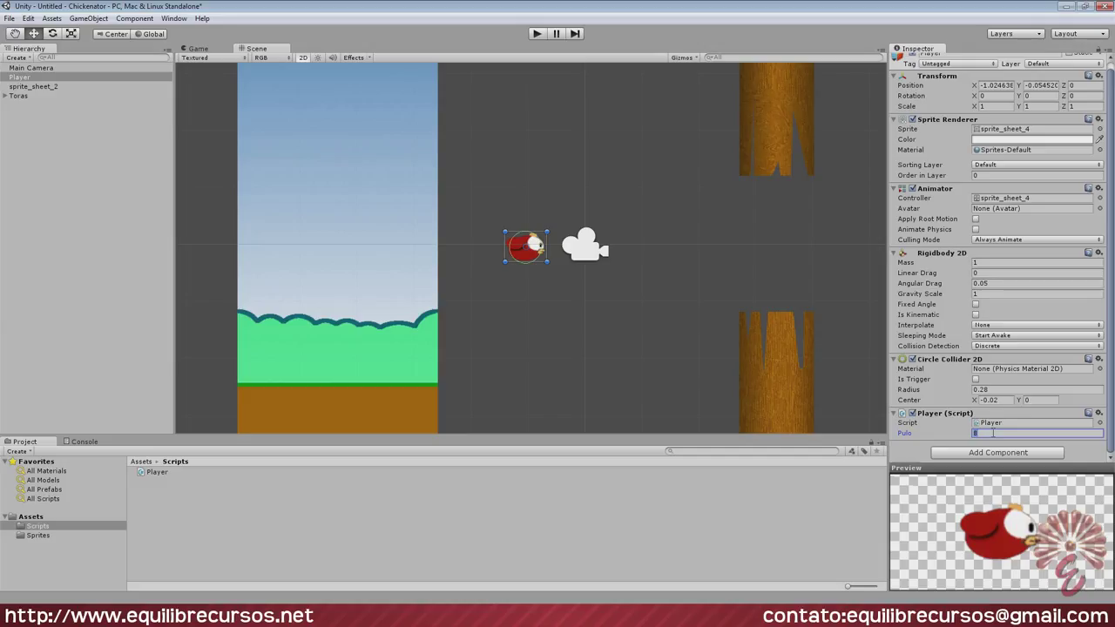
type("4")
left_click(537, 34)
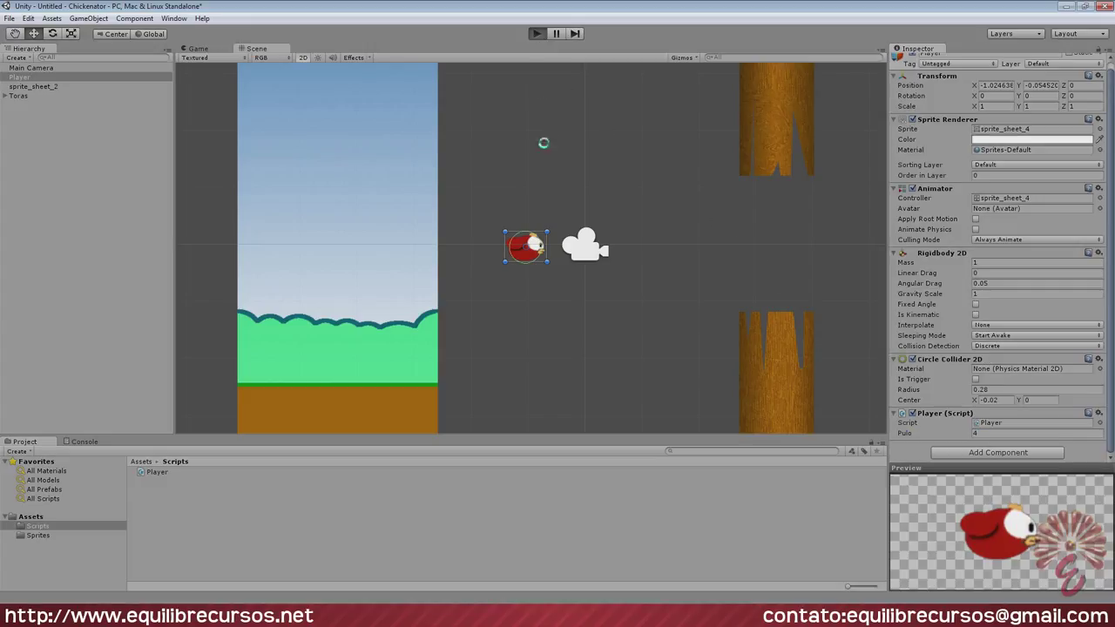
key("space")
key("space")
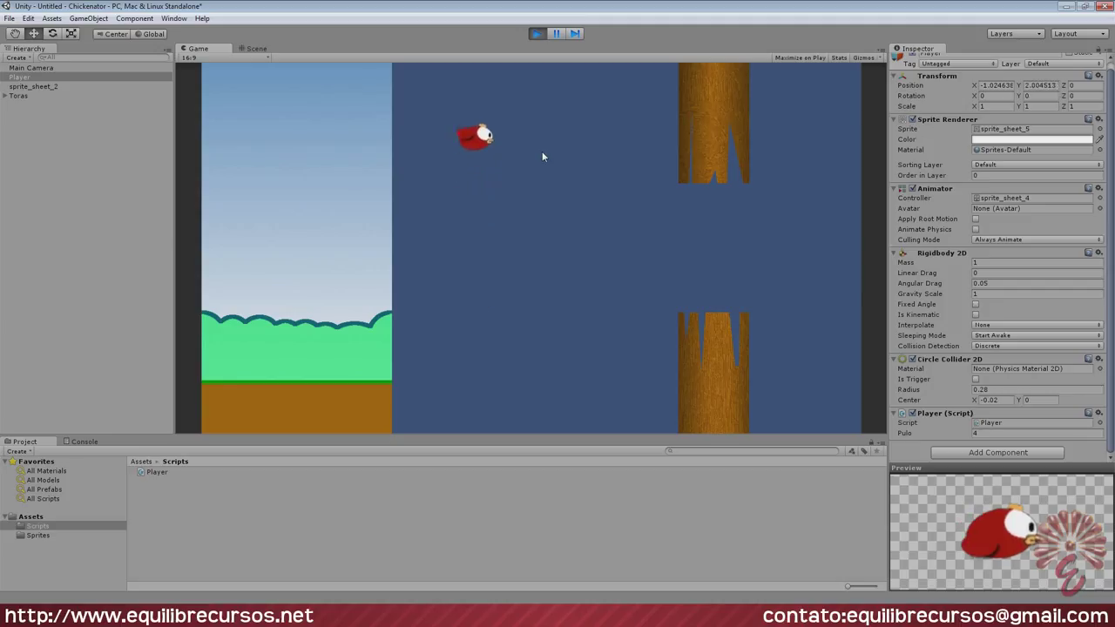
key("space")
key("ctrl+p")
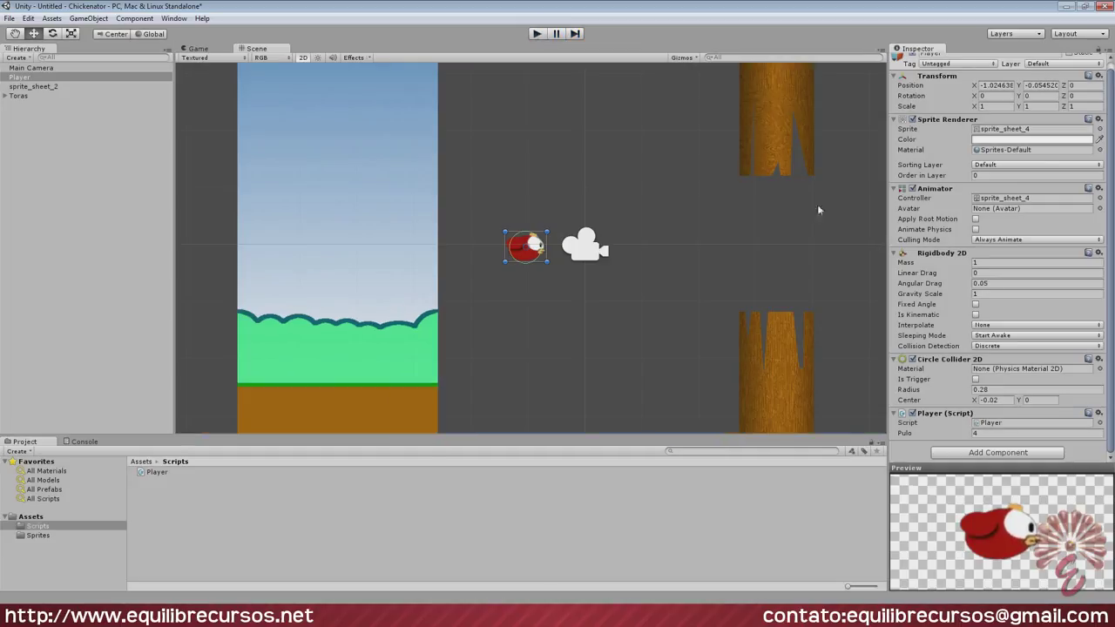
Set Pulo to 6 and playtest the bird jumping several times
left_click(996, 432)
type("6")
left_click(536, 34)
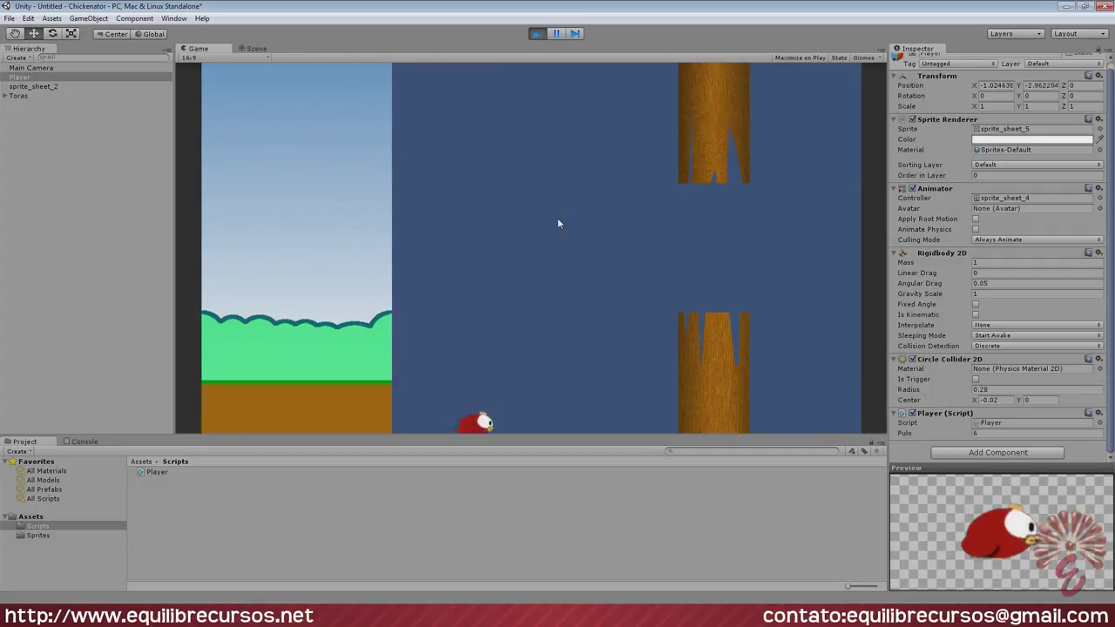
left_click(557, 218)
left_click(558, 218)
left_click(557, 218)
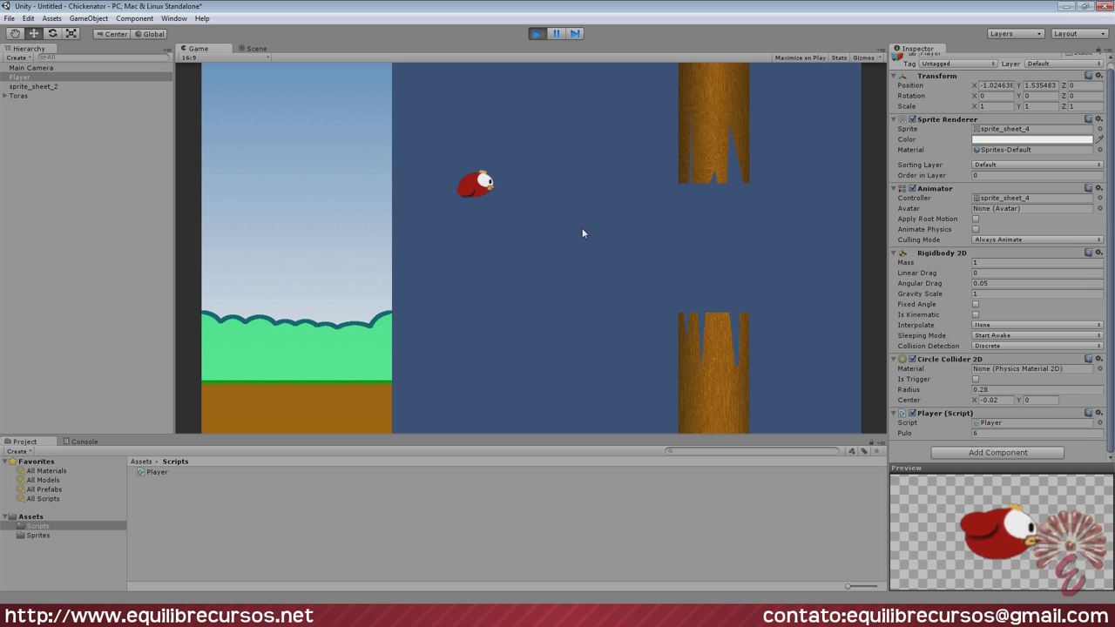
left_click(583, 231)
Remove the leftover empty else and blank line from Update in Player.cs
left_click(584, 226)
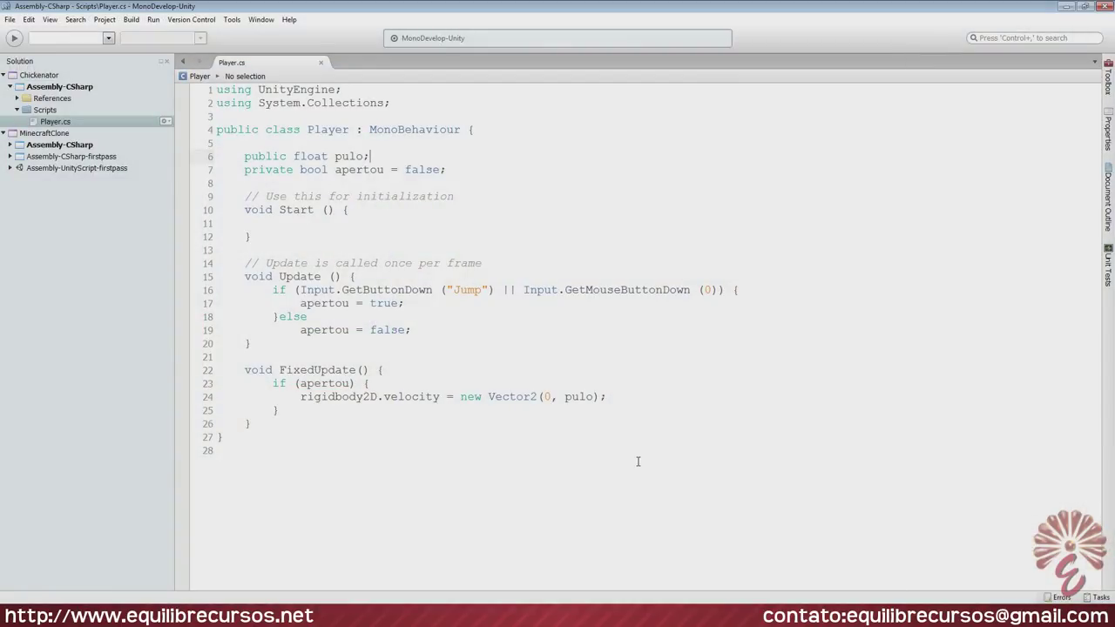
left_click_drag(418, 332, 228, 332)
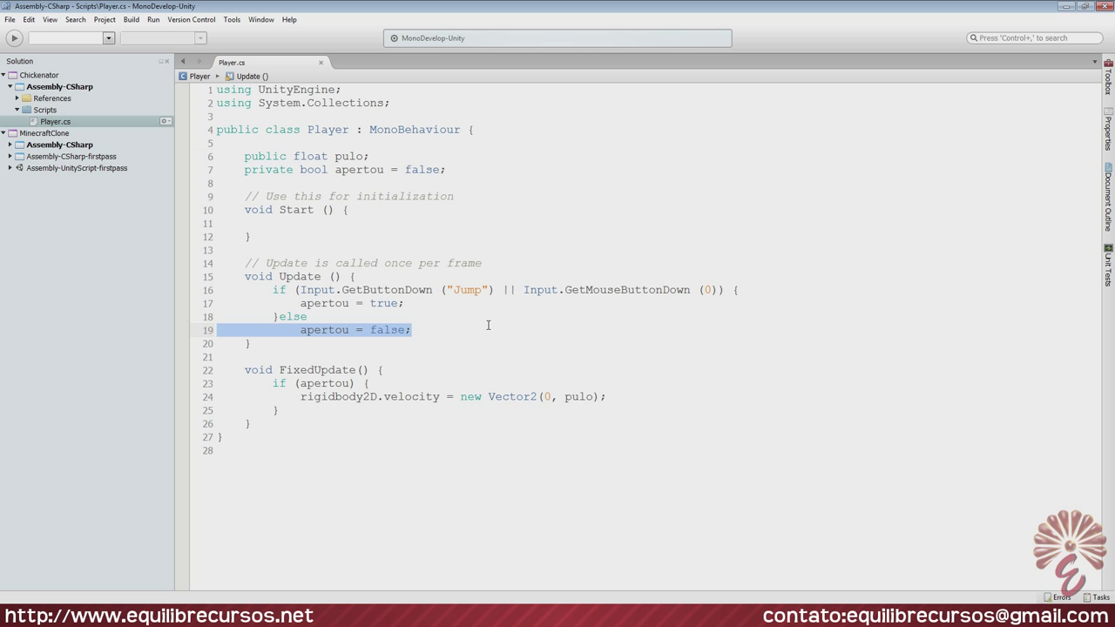
key("Delete")
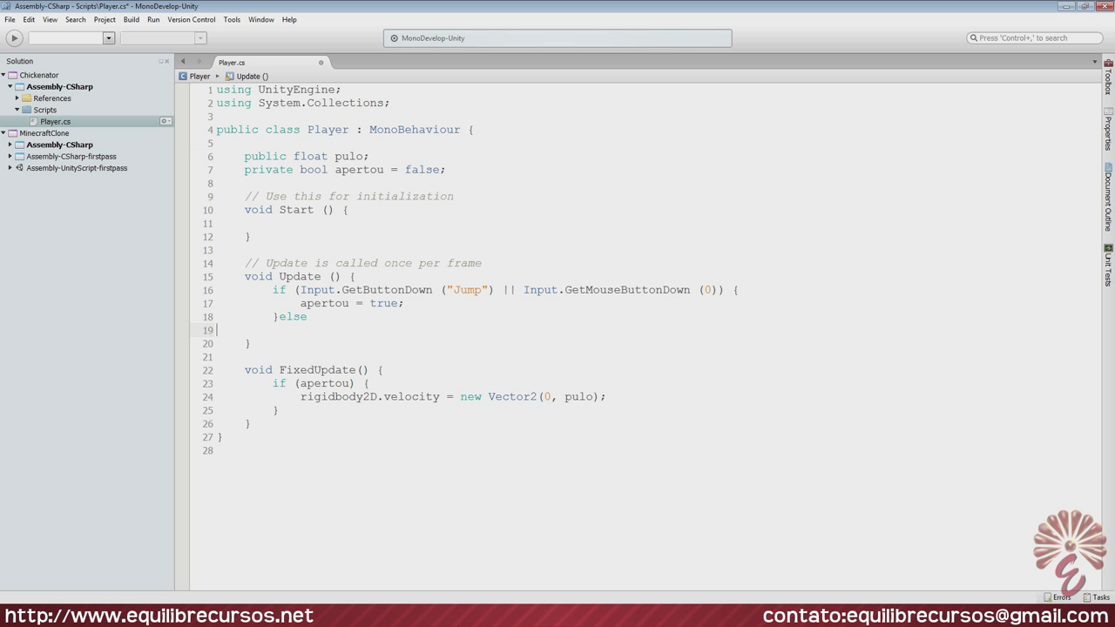
key("Delete")
left_click(217, 317)
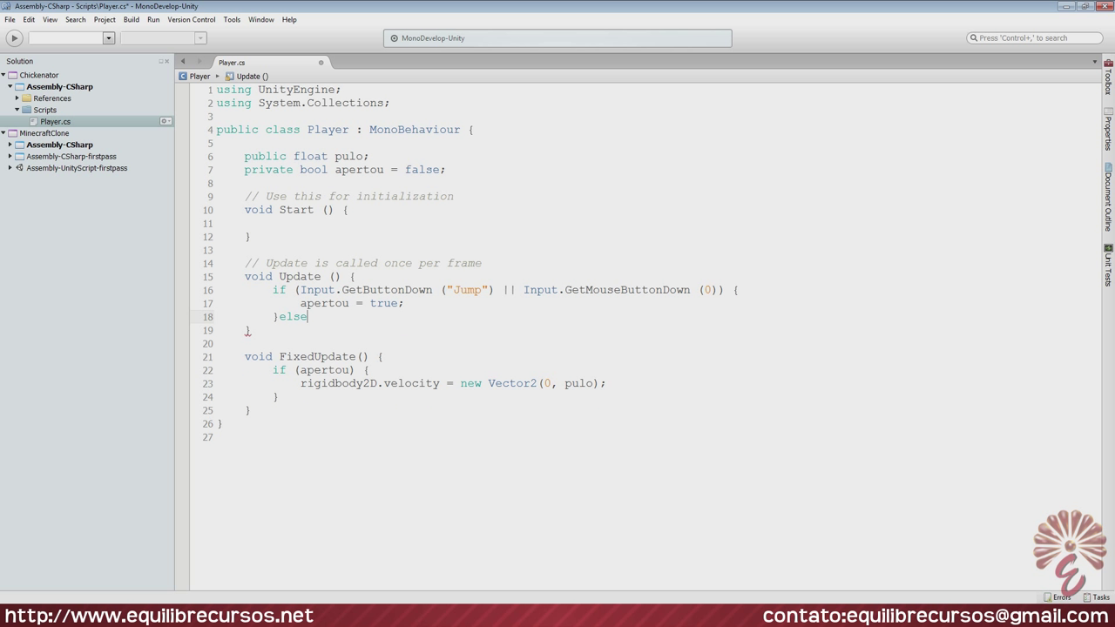
key("BackSpace")
key("BackSpace")
key("BackSpace")
key("BackSpace")
Add 'apertou = false;' after the velocity line in FixedUpdate and save the script
left_click(625, 386)
key("Return")
type("apertou ")
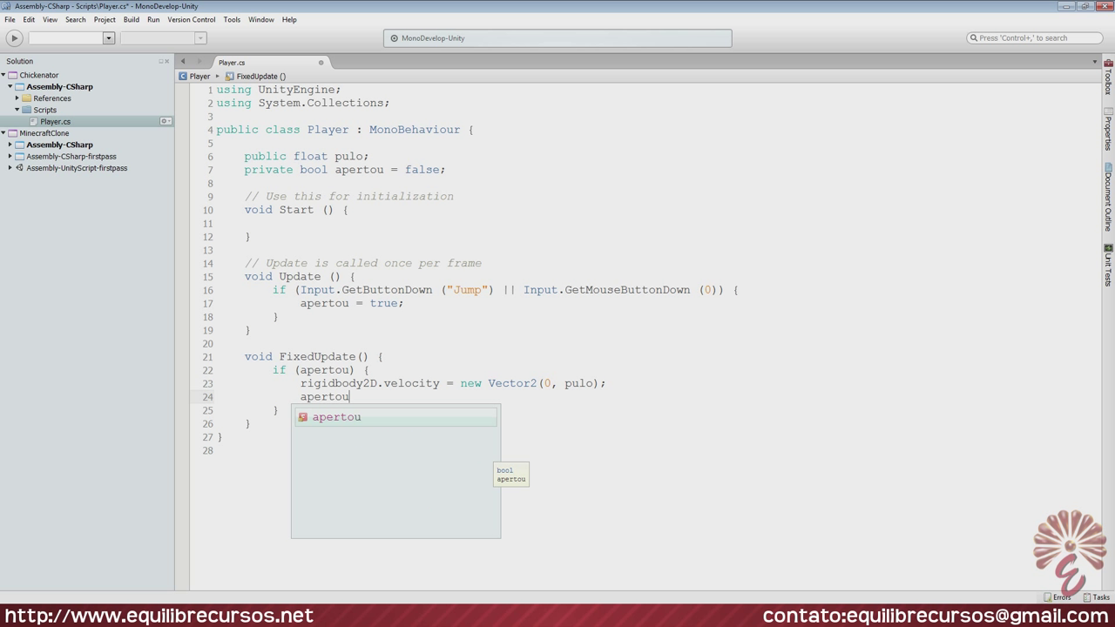
type("= false")
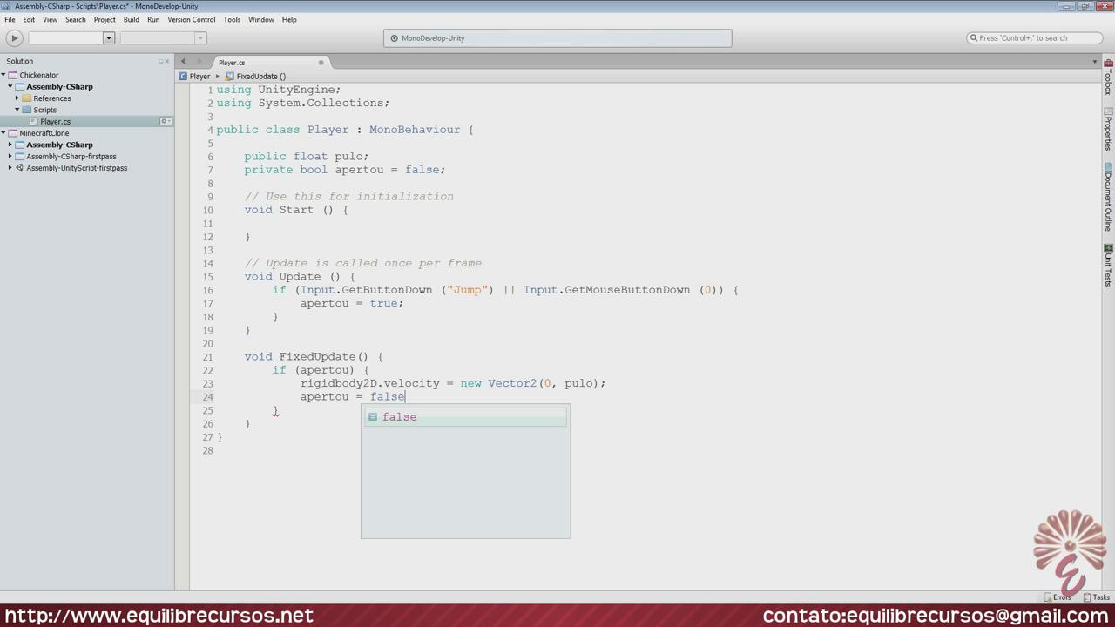
type(";")
key("ctrl+s")
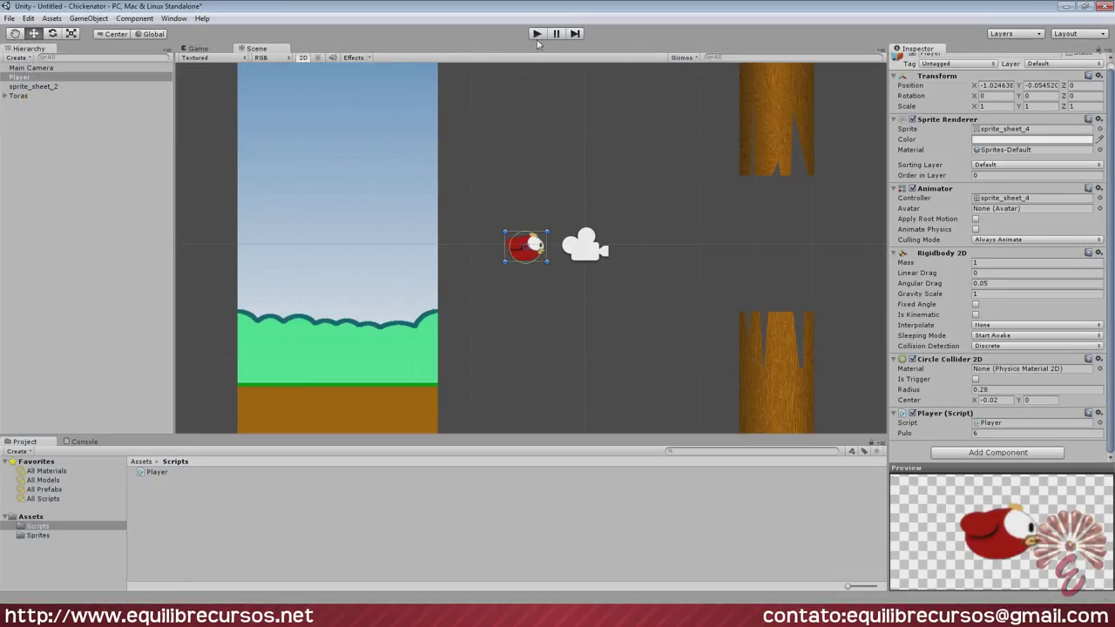
left_click(536, 34)
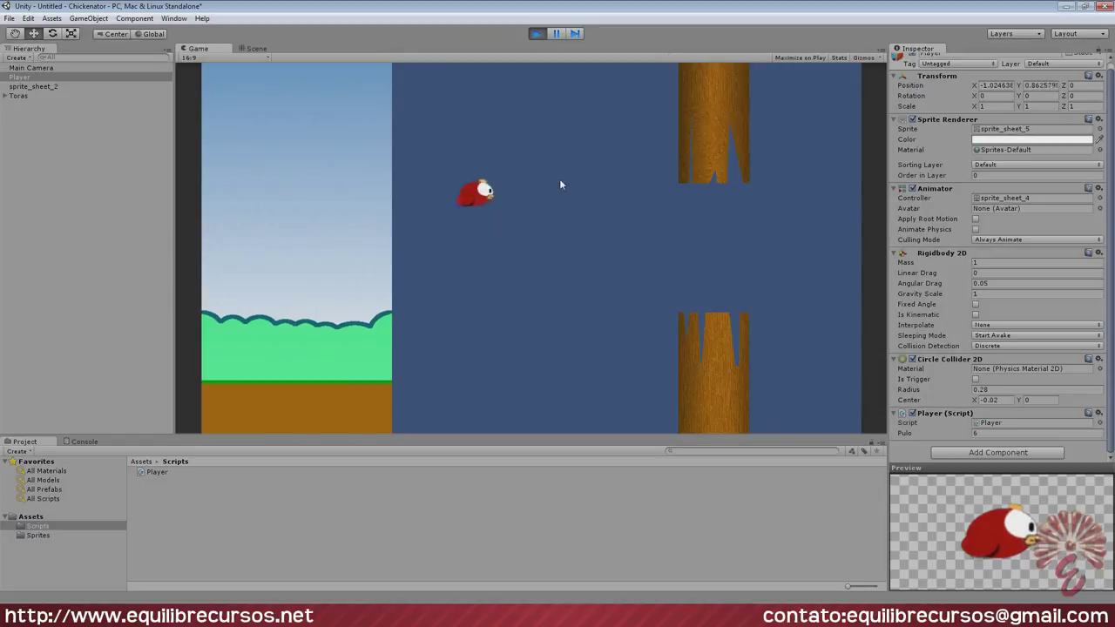
left_click(560, 182)
left_click(560, 182)
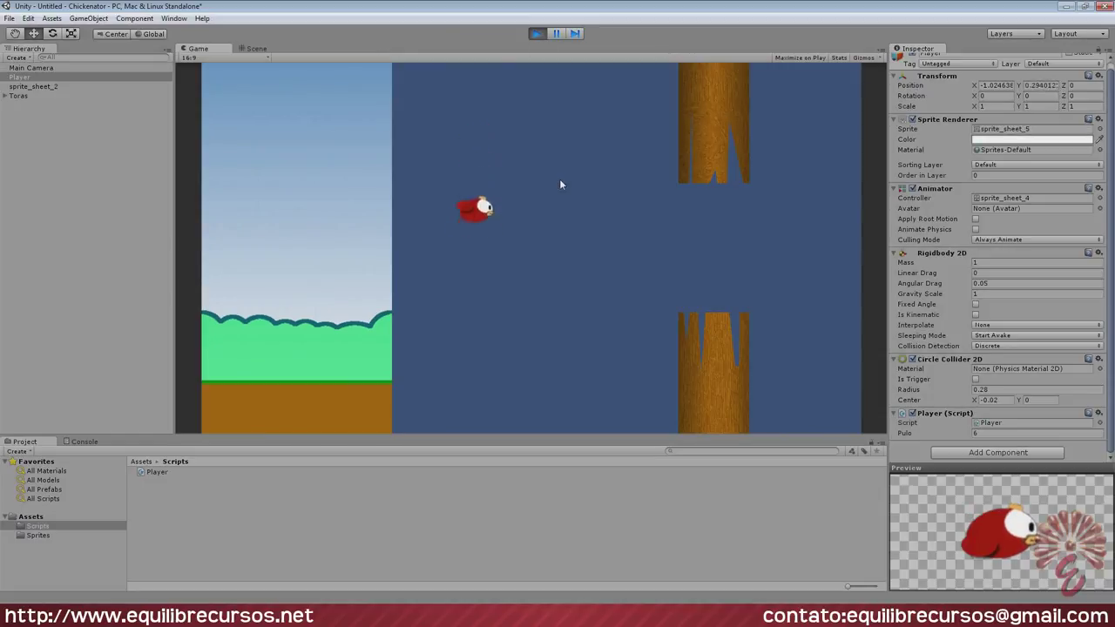
left_click(560, 184)
left_click(560, 184)
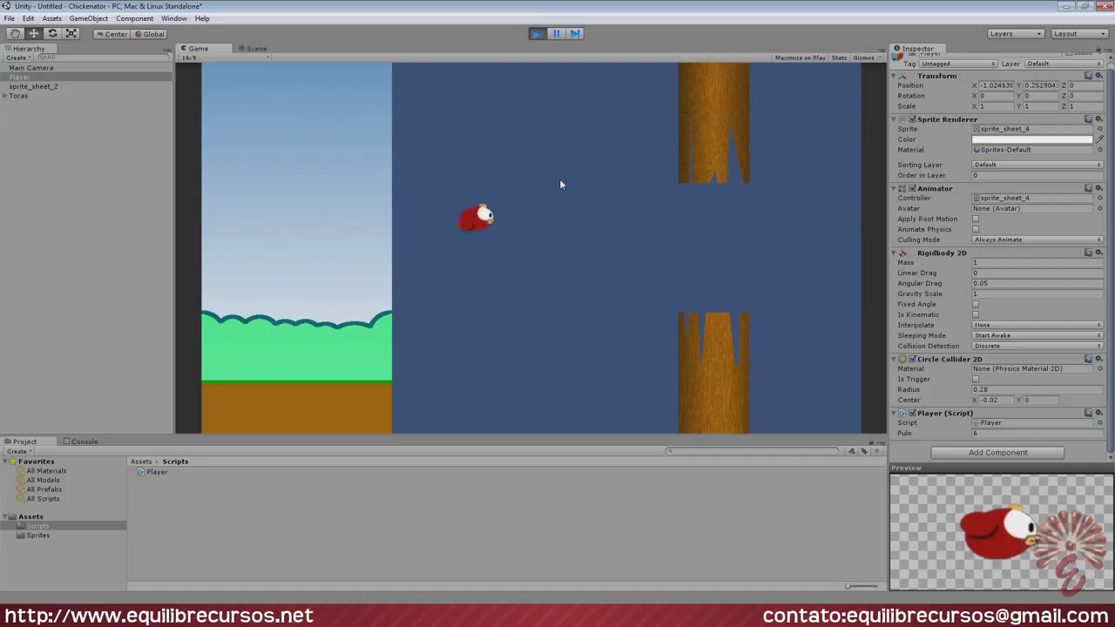
left_click(560, 184)
left_click(560, 184)
left_click(560, 183)
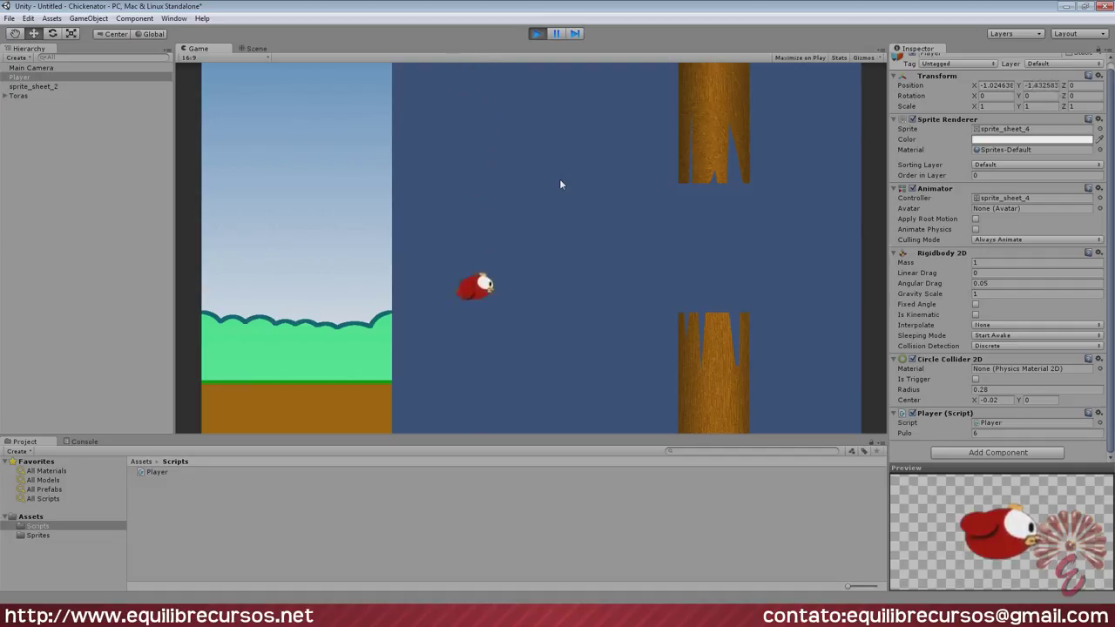
left_click(560, 184)
left_click(560, 184)
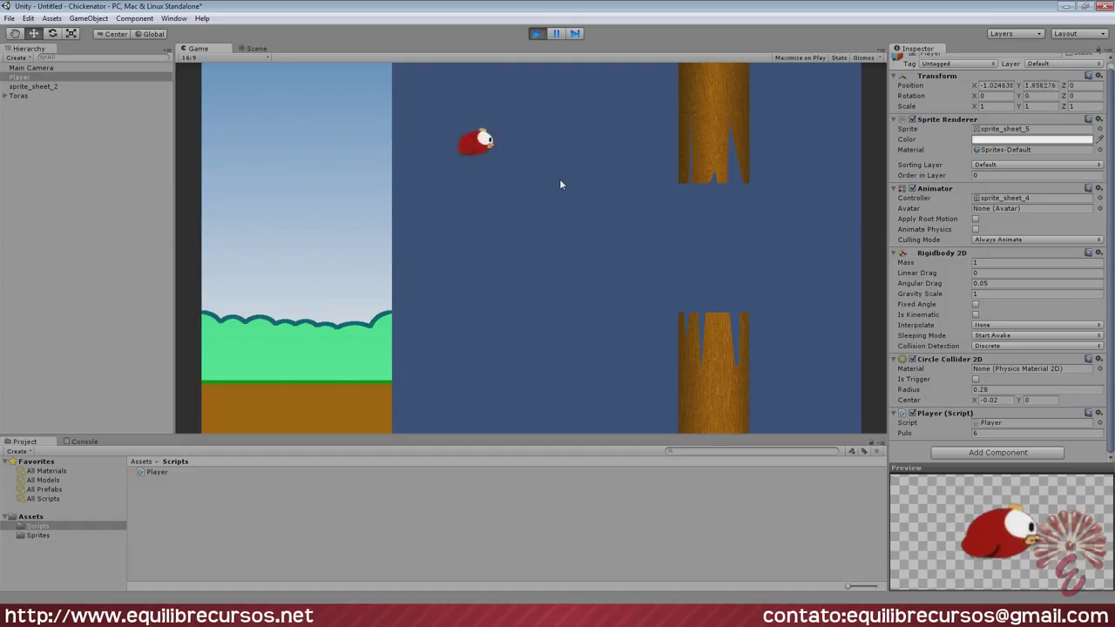
left_click(560, 183)
left_click(560, 184)
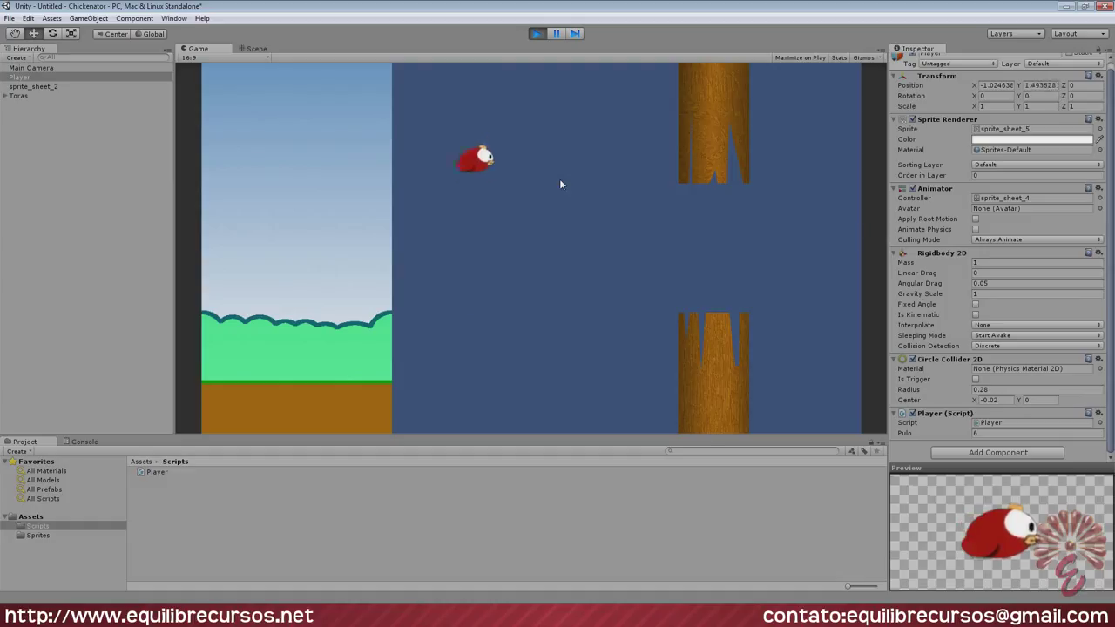
left_click(560, 183)
left_click(560, 183)
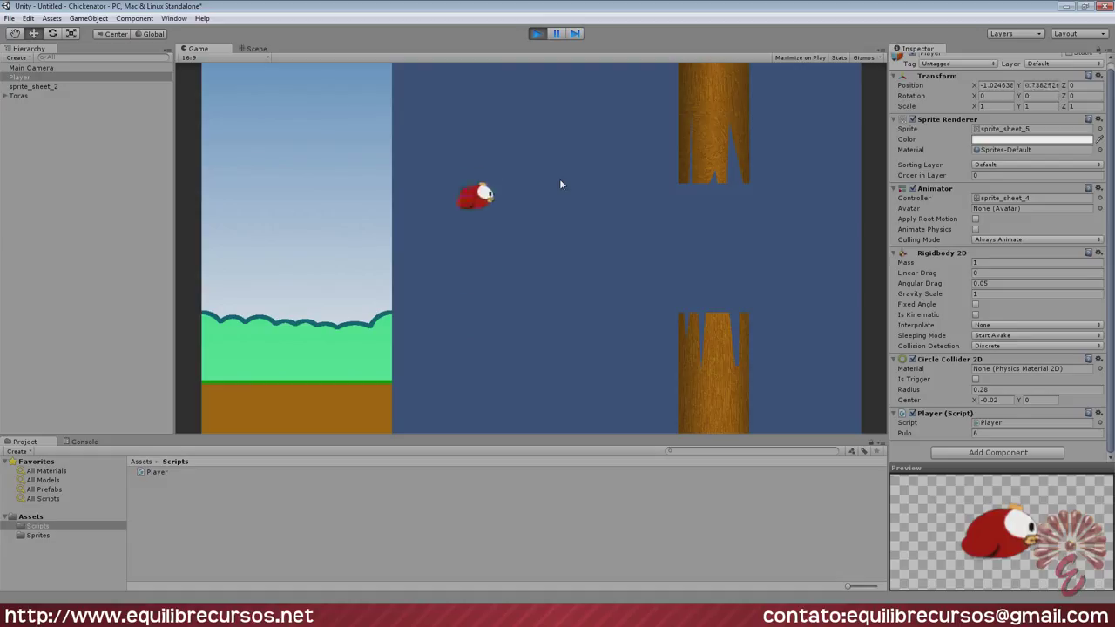
left_click(569, 183)
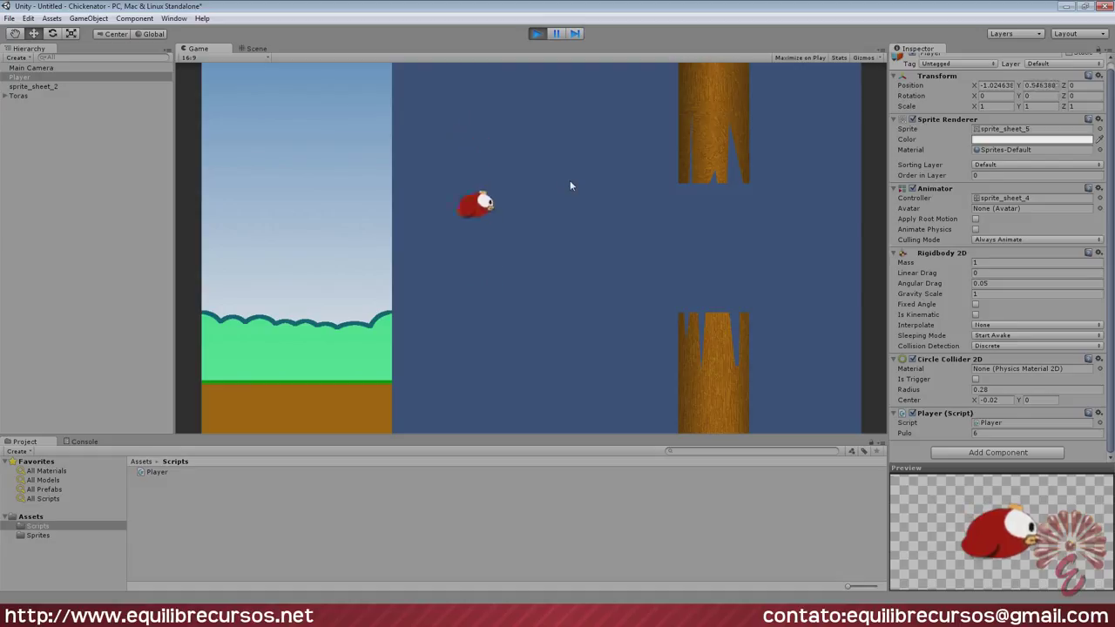
left_click(571, 196)
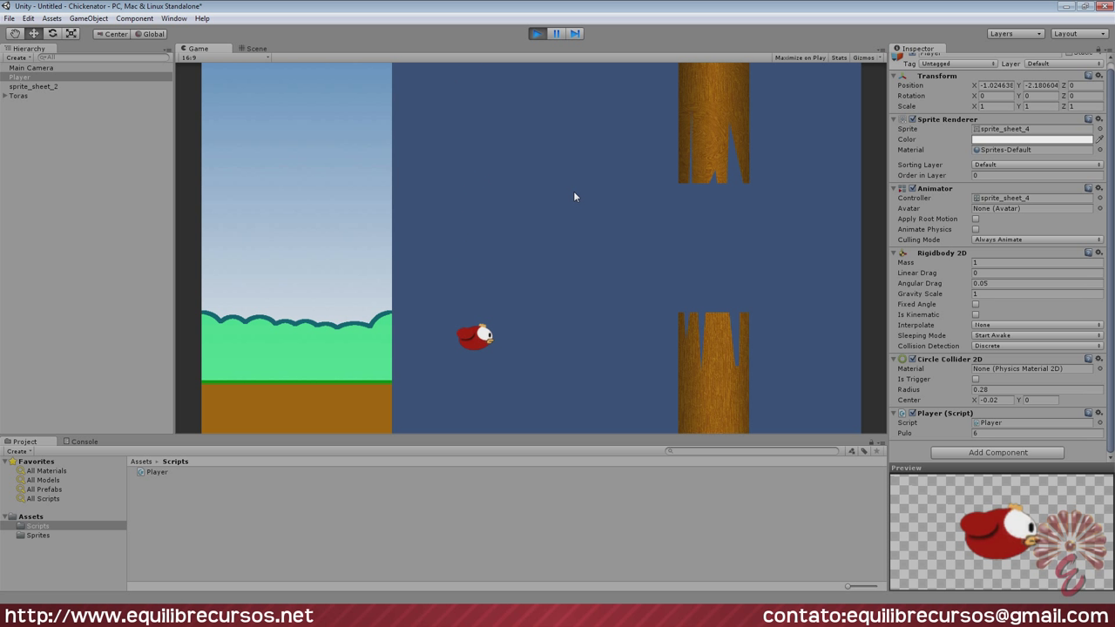
left_click(574, 197)
left_click(574, 197)
left_click(574, 196)
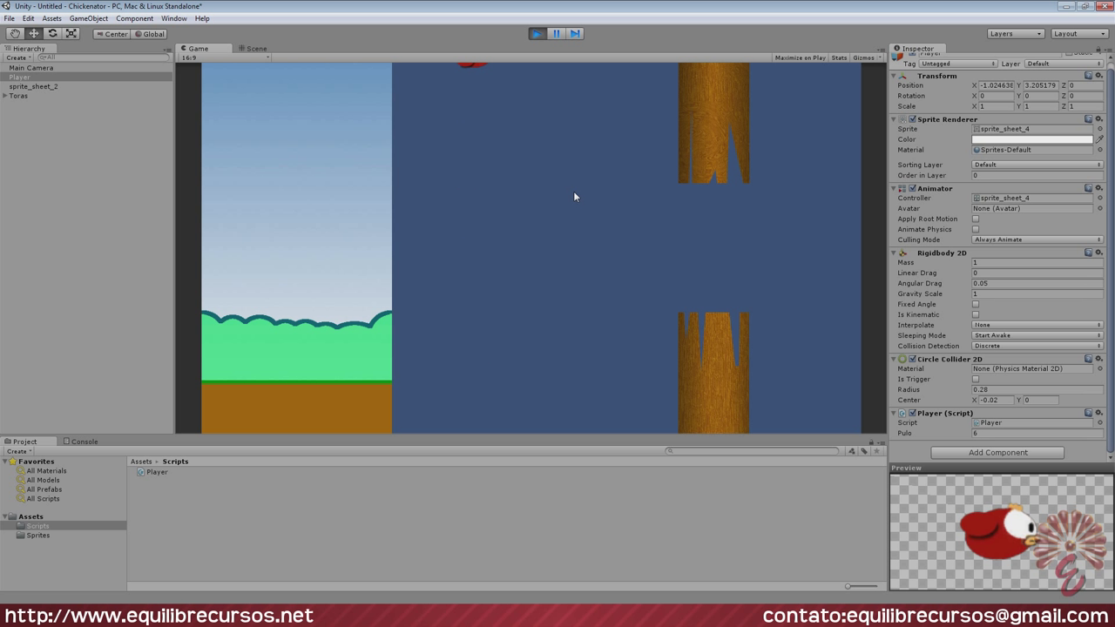
left_click(574, 197)
left_click(574, 196)
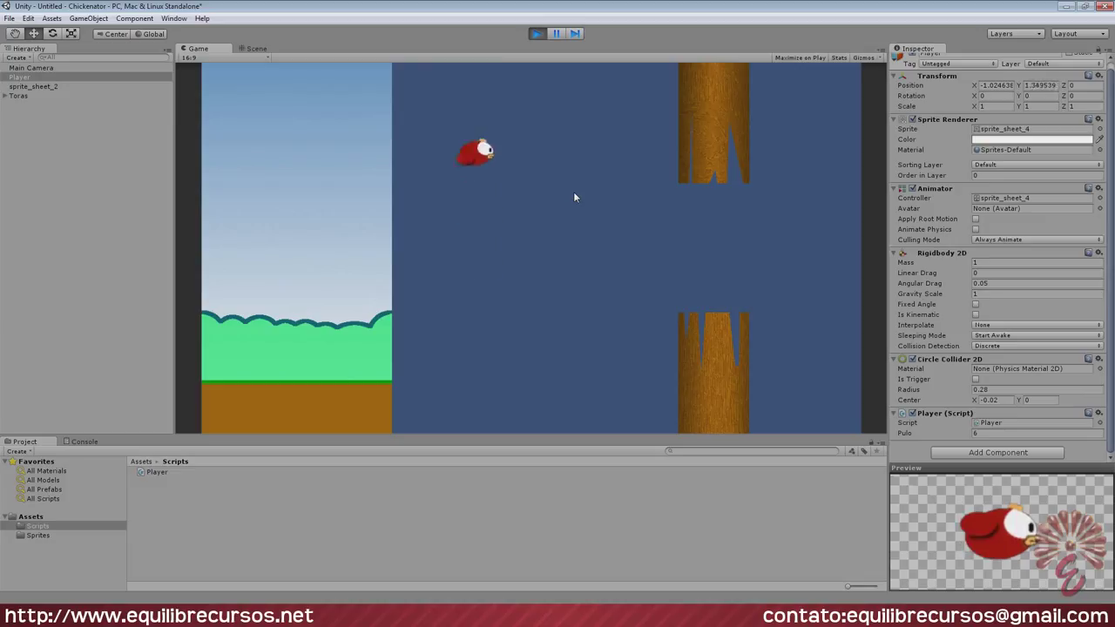
left_click(574, 197)
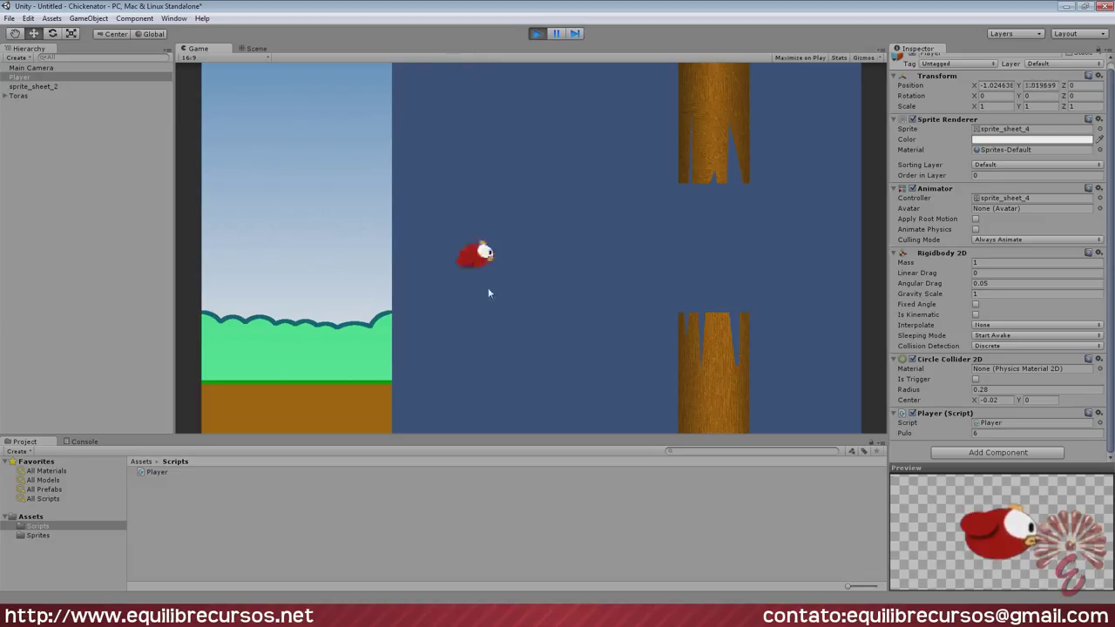
left_click(523, 262)
left_click(522, 262)
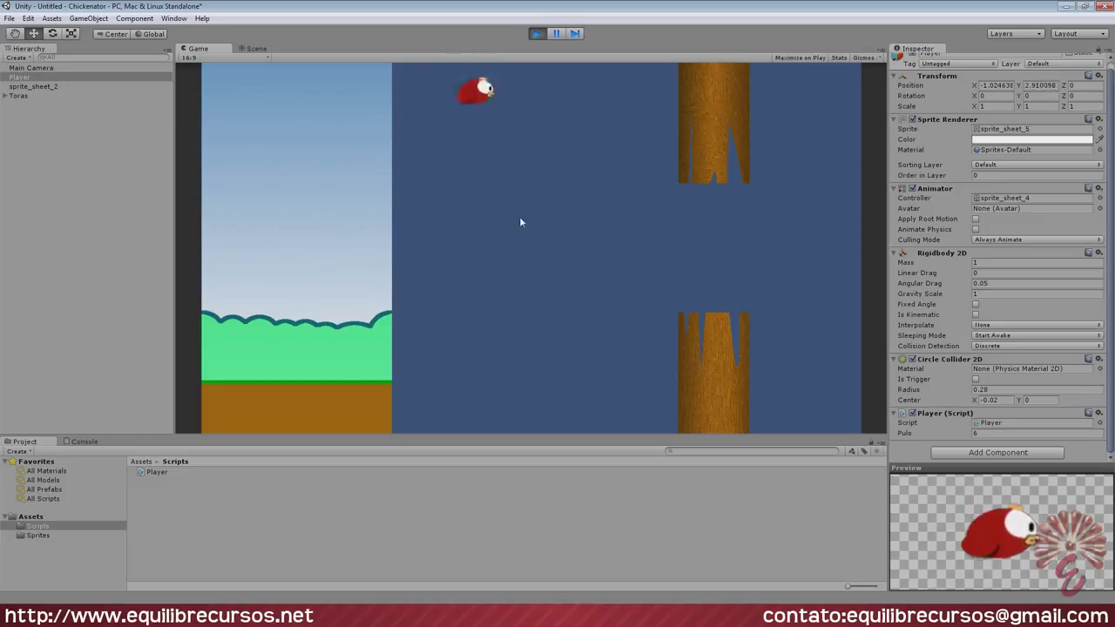
left_click(520, 221)
left_click(536, 34)
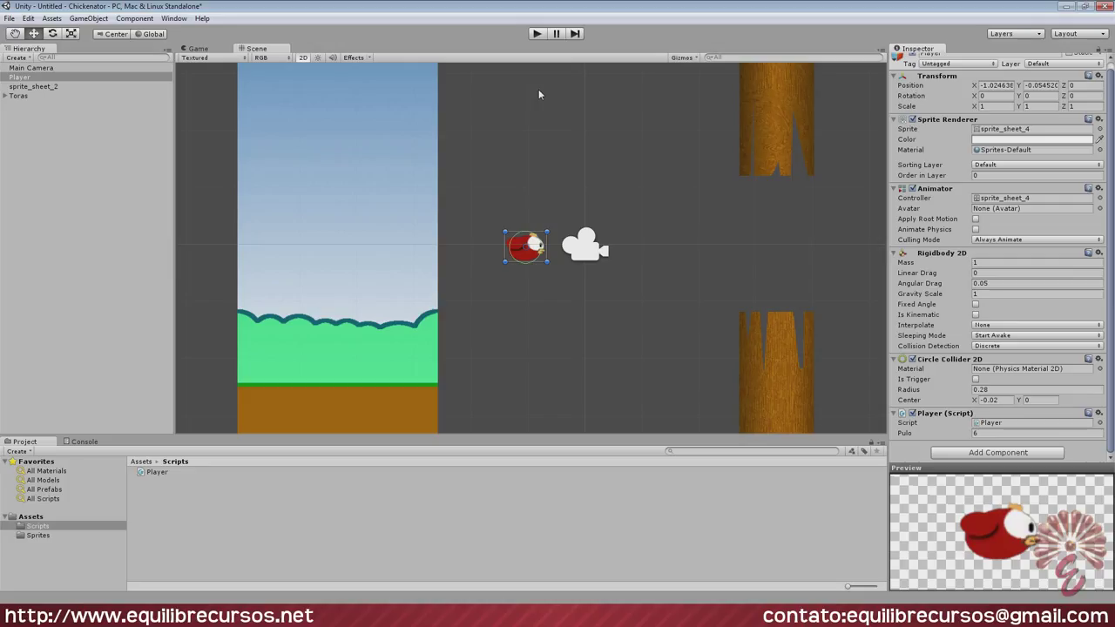
left_click(535, 35)
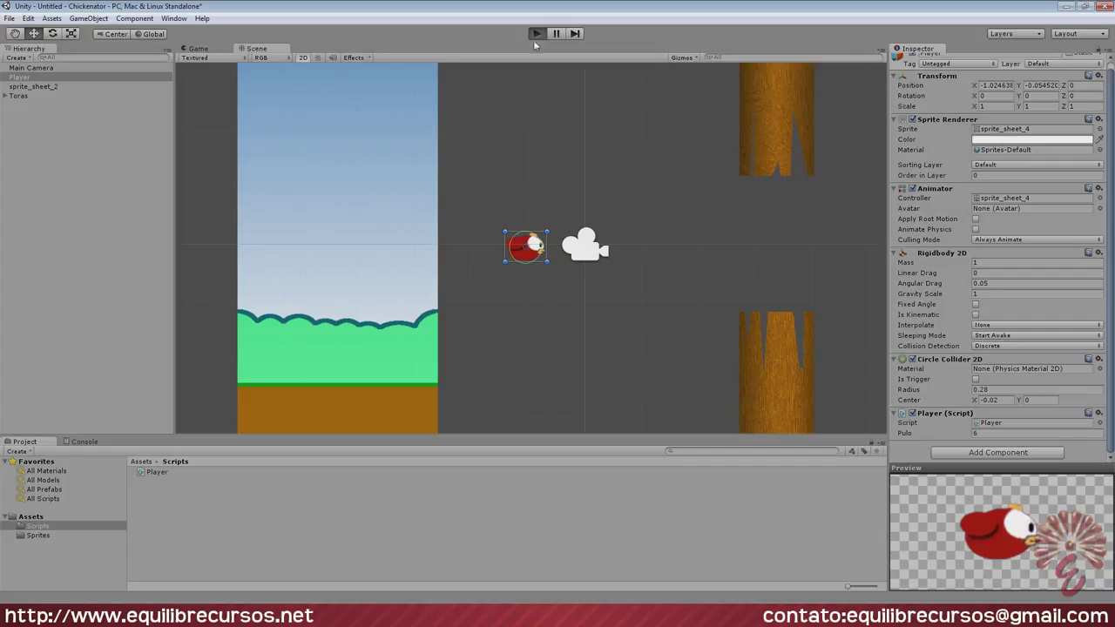
left_click(535, 179)
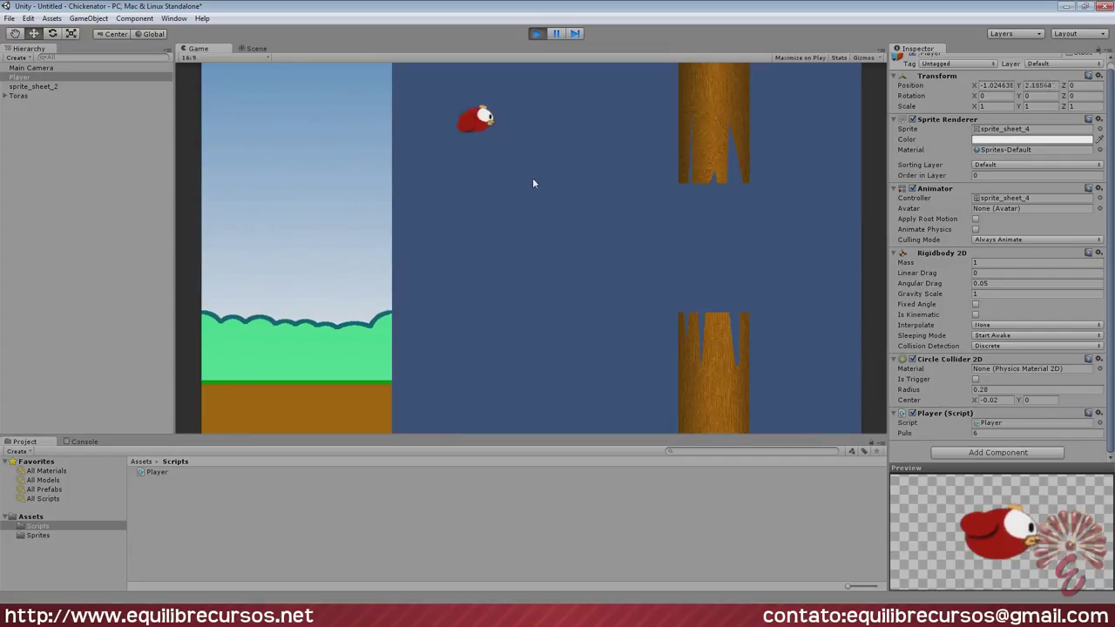
left_click(551, 221)
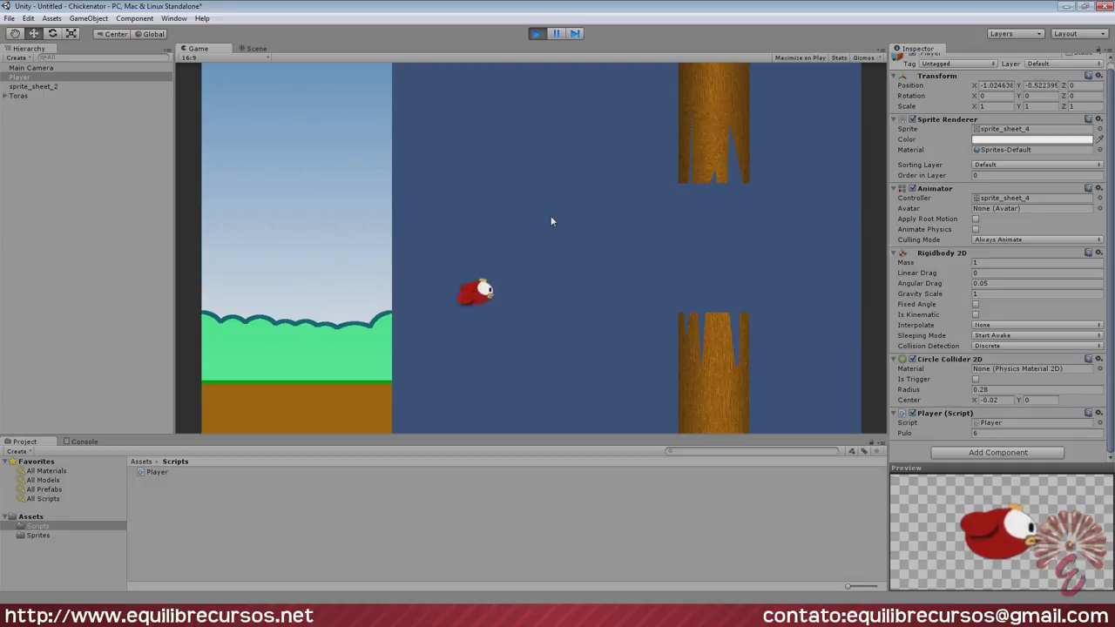
left_click(550, 220)
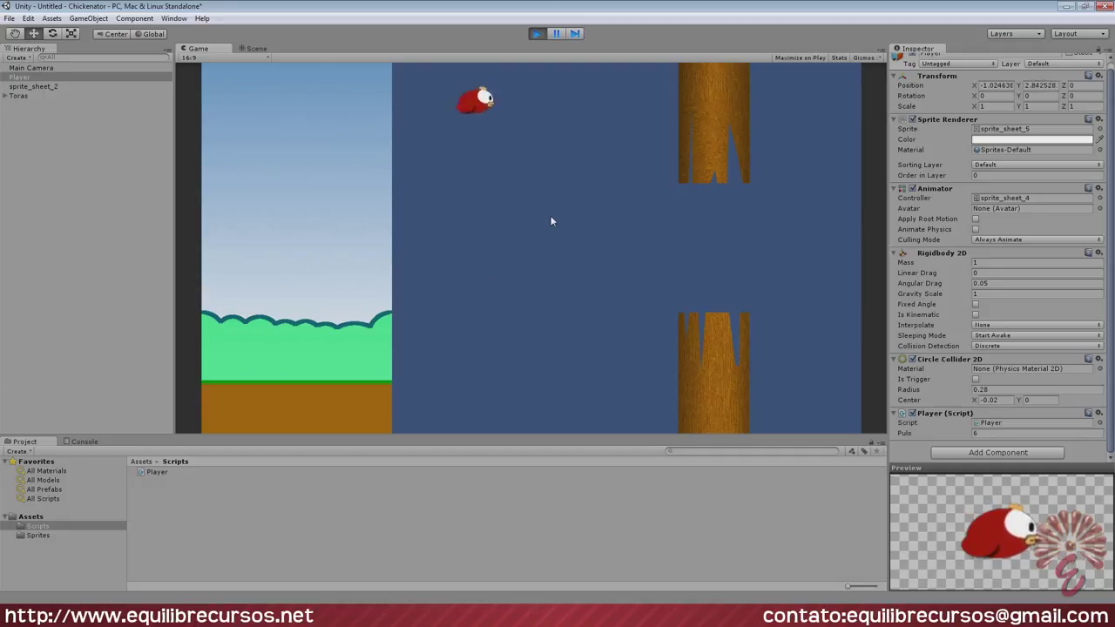
left_click(550, 221)
left_click(562, 163)
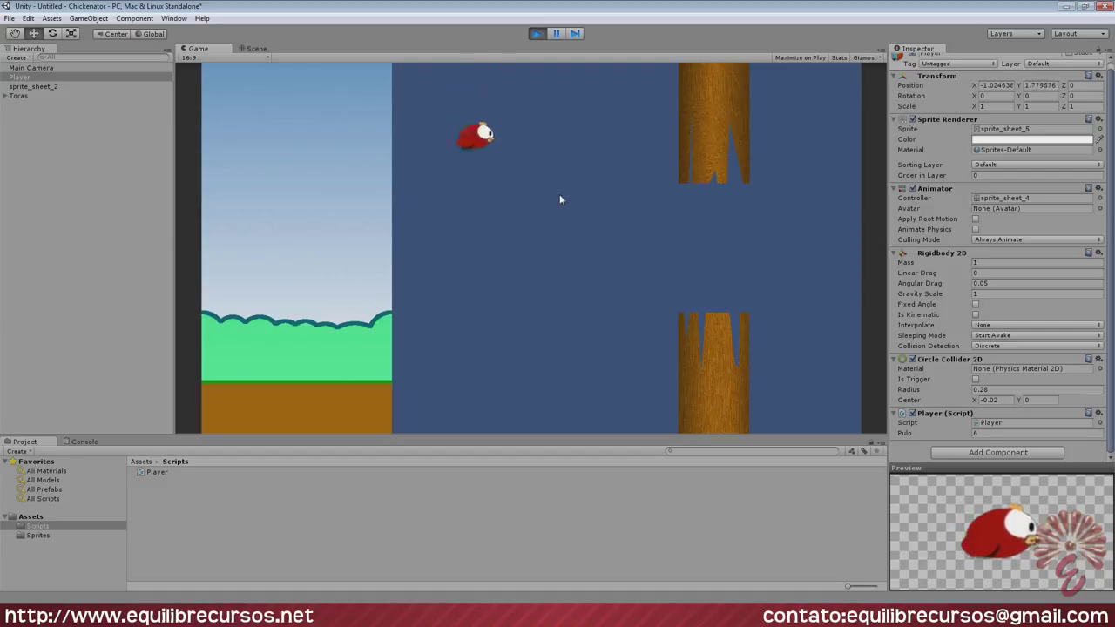
left_click(559, 194)
left_click(548, 155)
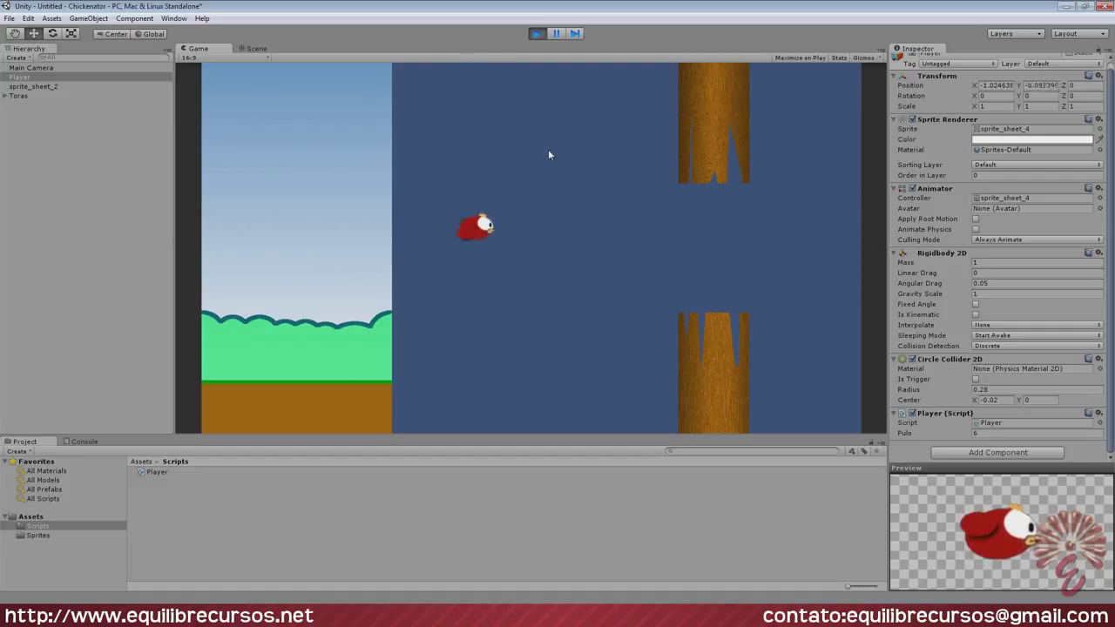
left_click(549, 155)
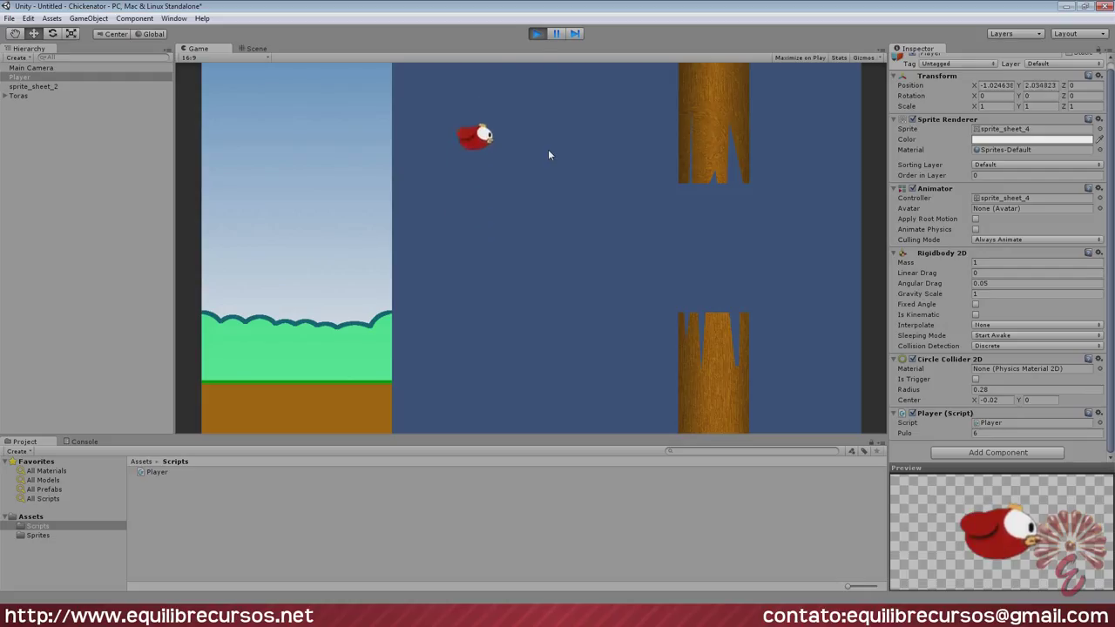
left_click(548, 155)
left_click(536, 34)
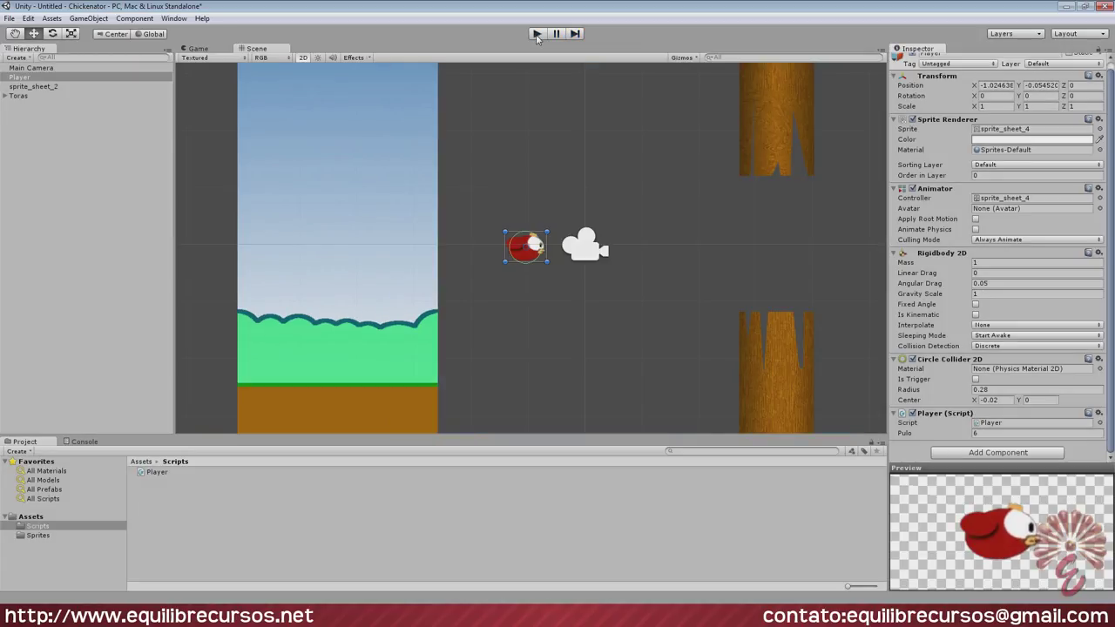